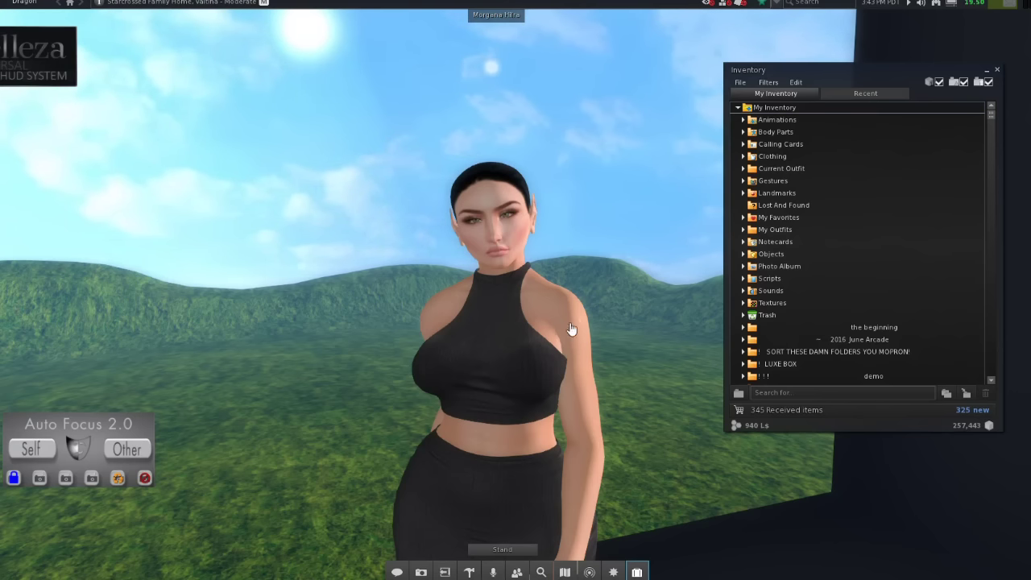
# Open the avatar's currently worn shape for editing.
pyautogui.moveTo(519, 287)
pyautogui.mouseDown()
pyautogui.moveTo(509, 286)
pyautogui.moveTo(529, 293)
pyautogui.moveTo(519, 290)
pyautogui.mouseUp()
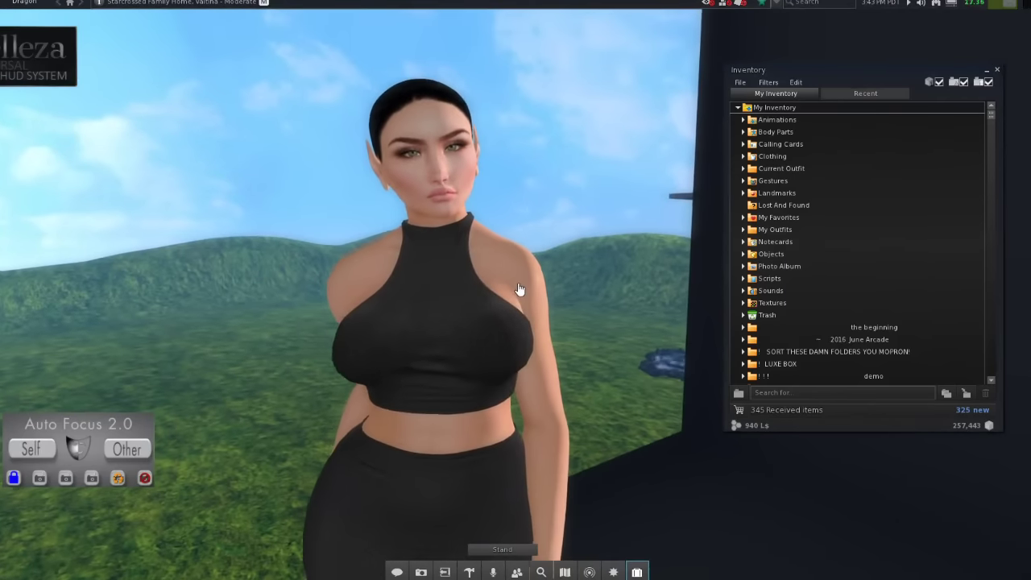
pyautogui.moveTo(435, 204); pyautogui.dragTo(520, 286)
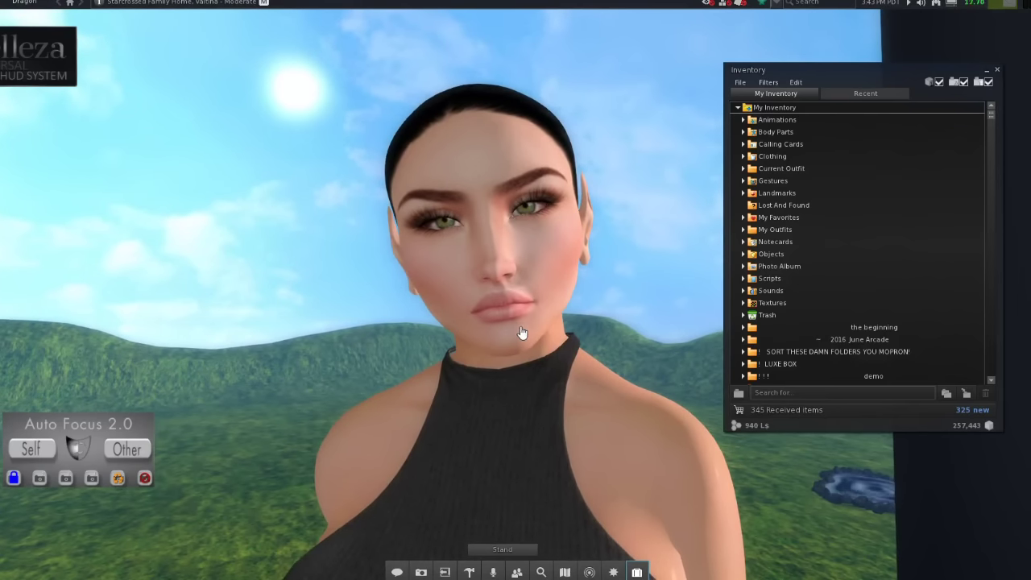
pyautogui.press('Escape')
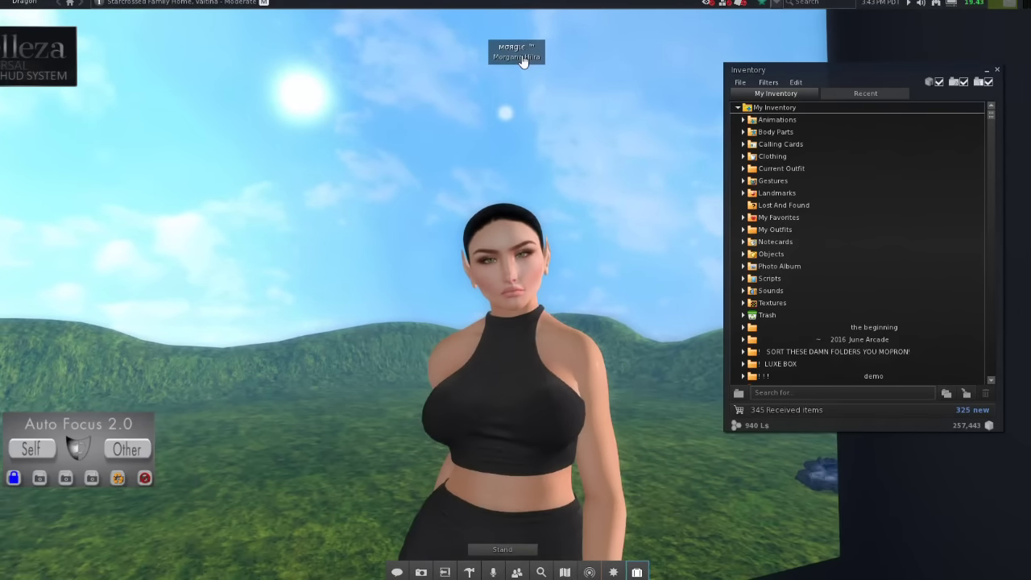
pyautogui.rightClick(524, 60)
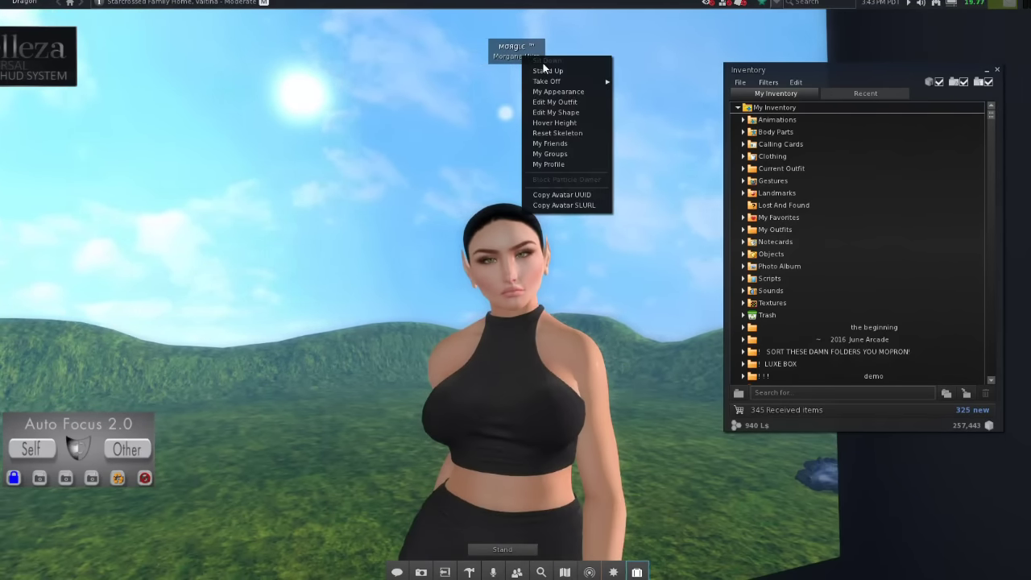
pyautogui.click(563, 120)
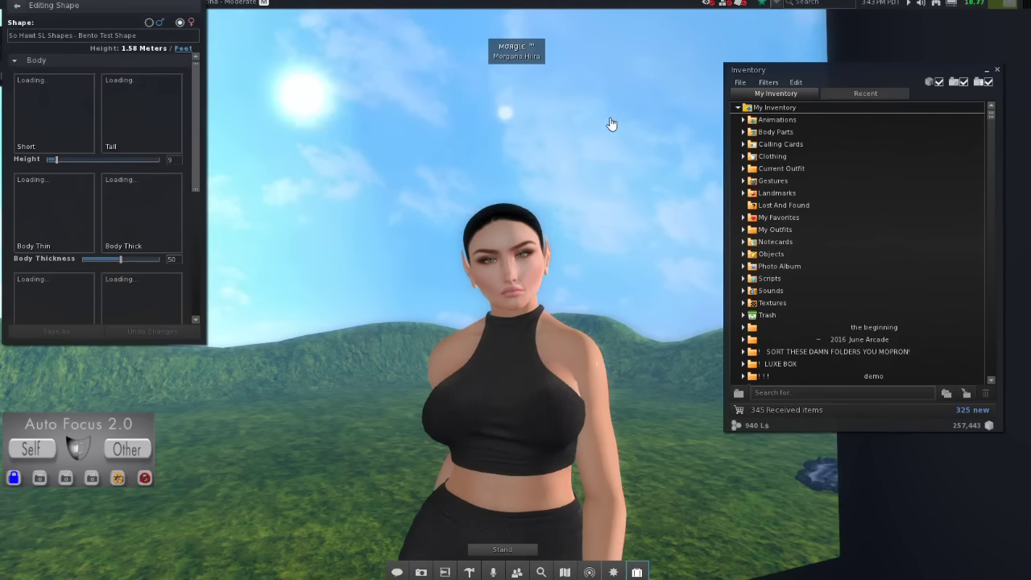
# Examine the avatar's face up close, view the shape's Eyes settings, and close the shape editor without changes.
pyautogui.scroll(4, 499, 287)
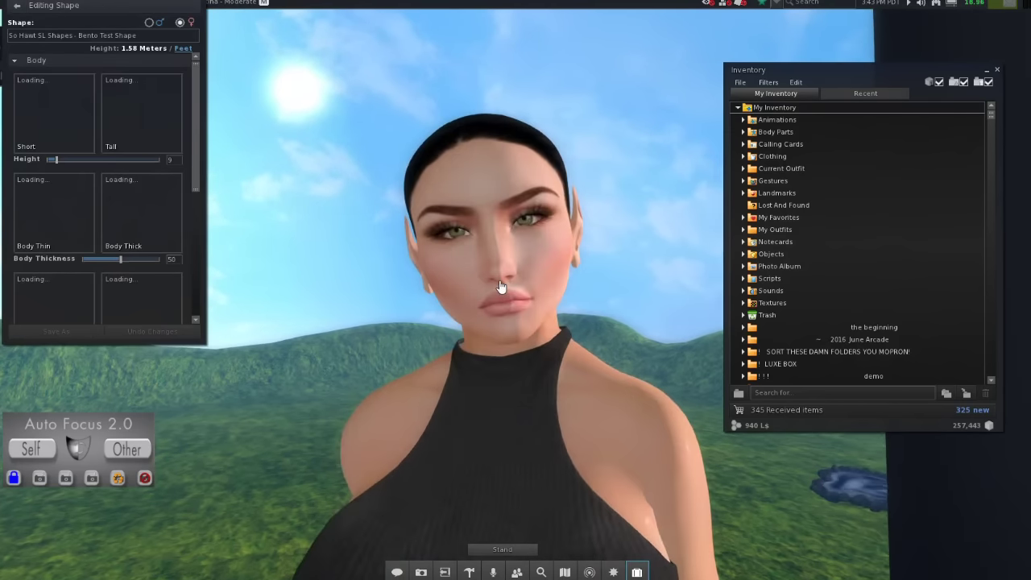
pyautogui.scroll(1, 501, 287)
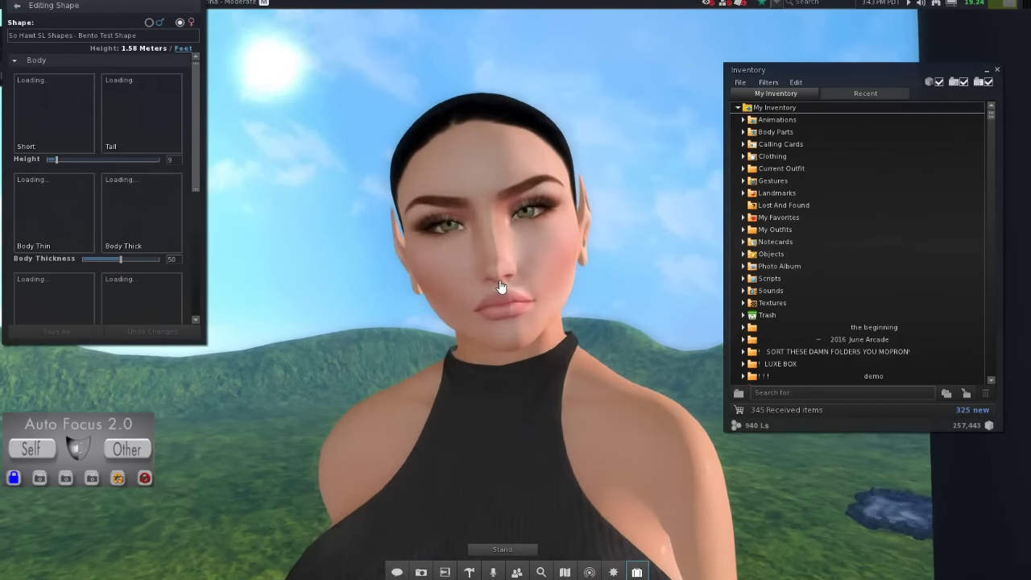
pyautogui.scroll(2, 501, 286)
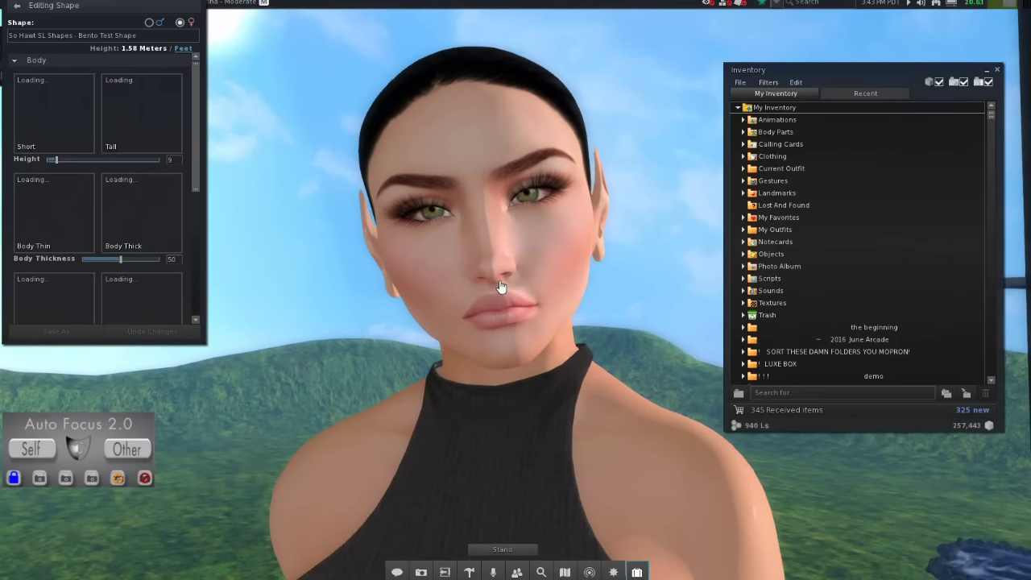
pyautogui.scroll(2, 516, 265)
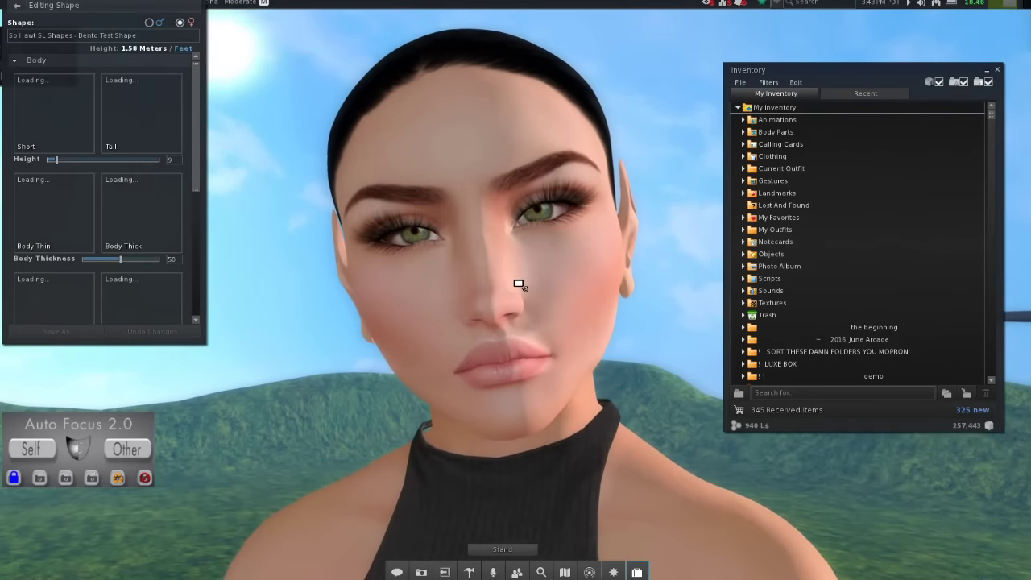
pyautogui.moveTo(580, 291); pyautogui.dragTo(518, 284)
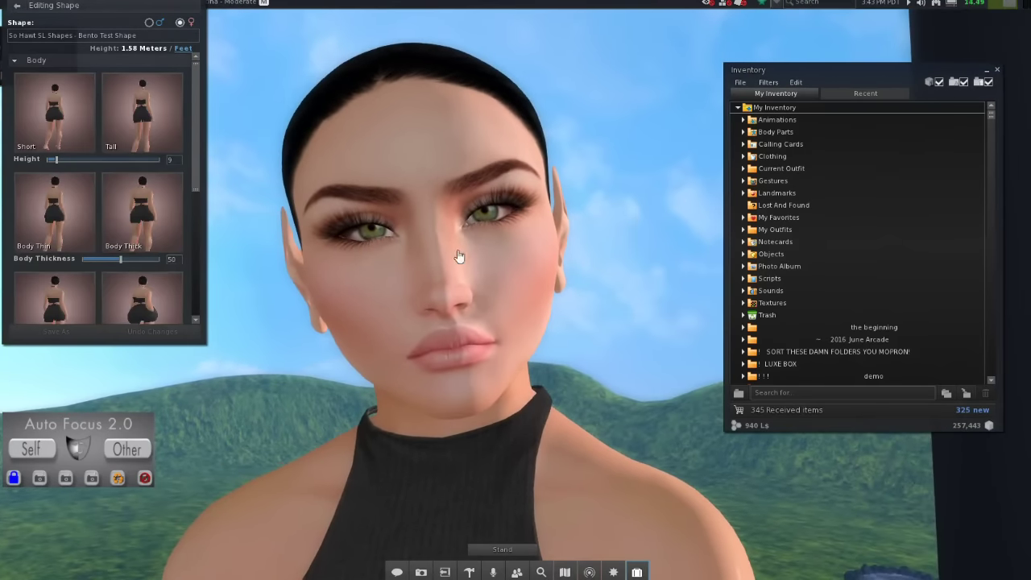
pyautogui.click(13, 63)
pyautogui.click(14, 89)
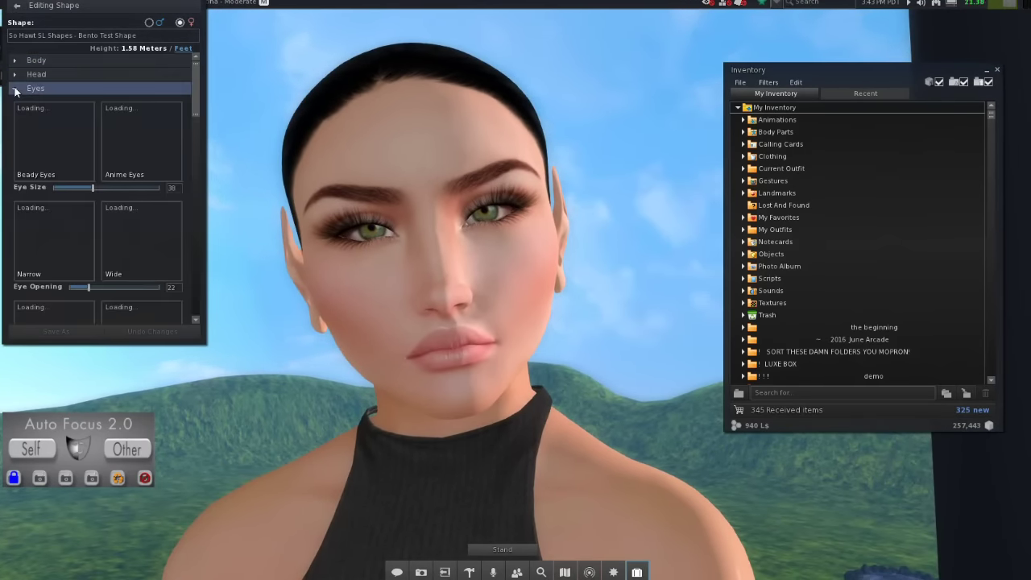
pyautogui.click(15, 88)
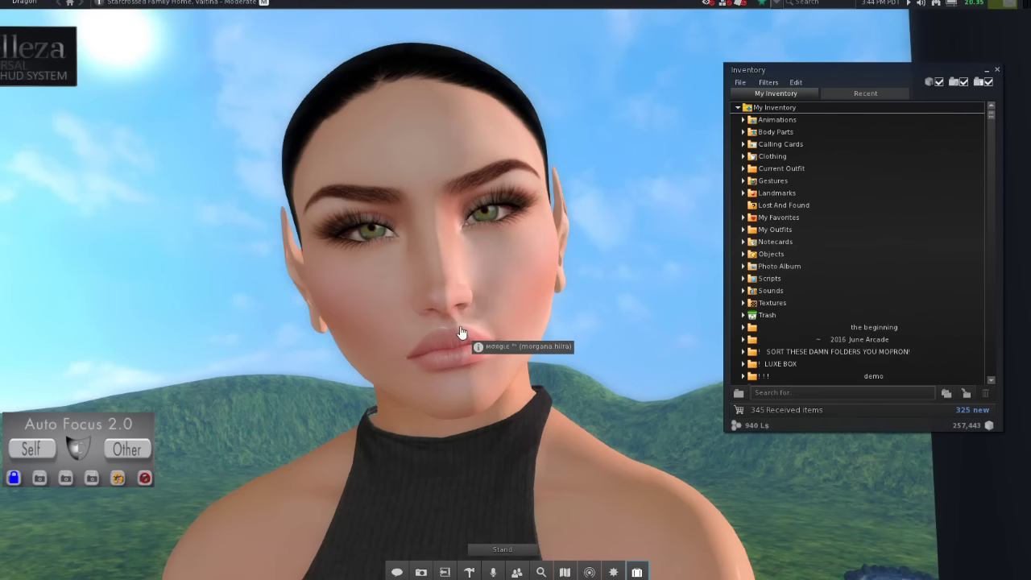
pyautogui.scroll(-5, 461, 328)
pyautogui.moveTo(519, 284); pyautogui.dragTo(519, 284)
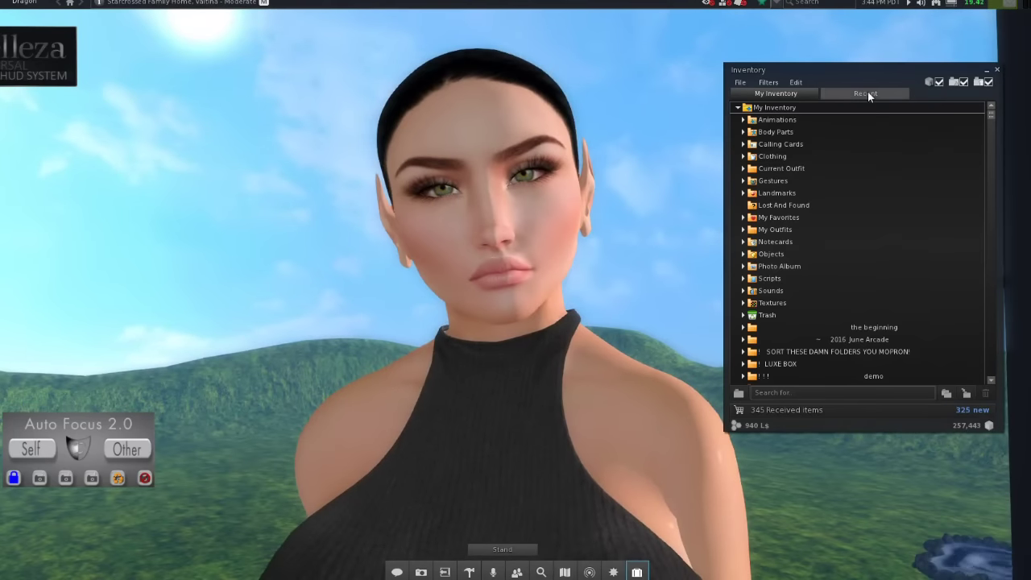
# List the recent inventory items and collapse the Belleza Jordan Catwa Appliers Bloggers Fat Pack and Body Parts folders.
pyautogui.click(868, 93)
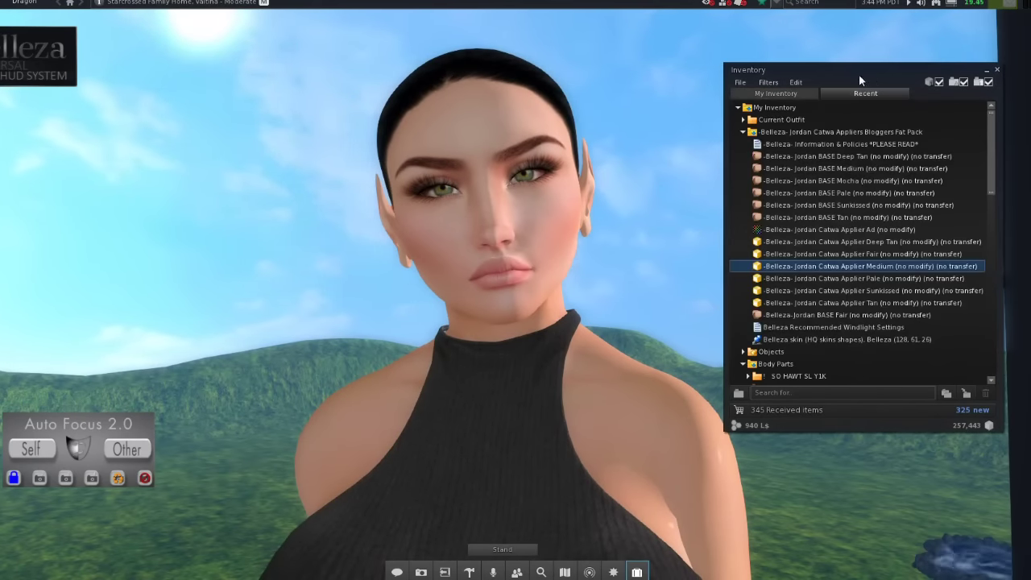
pyautogui.click(742, 133)
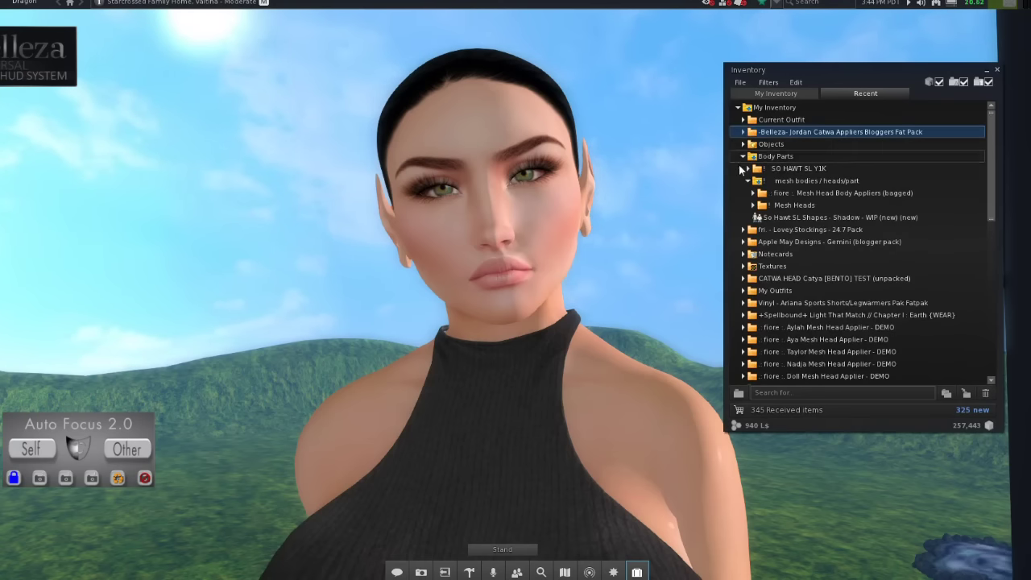
pyautogui.click(745, 159)
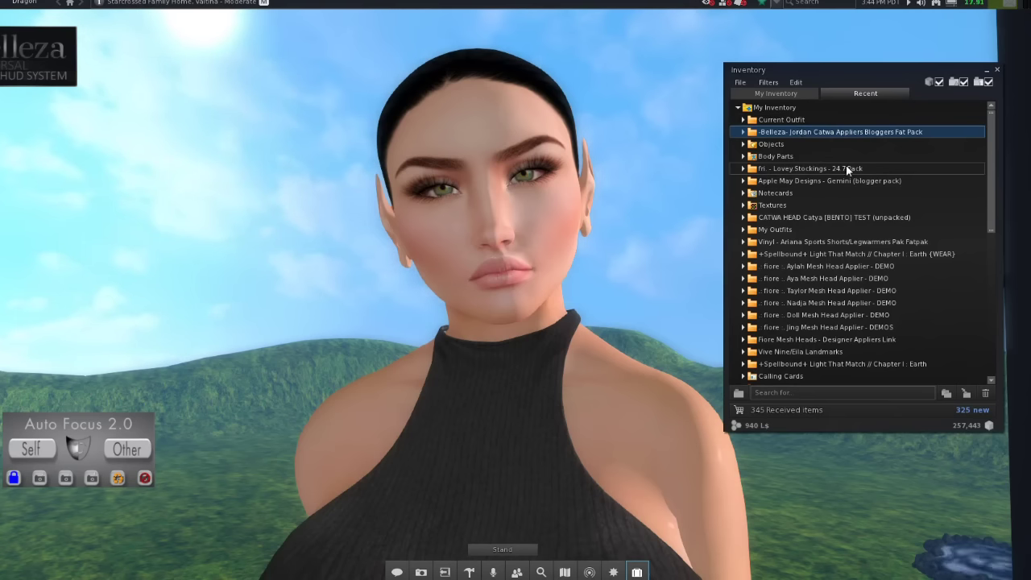
# View the contents of the CATWA HEAD Catya [BENTO] TEST (unpacked) folder, then collapse it.
pyautogui.click(815, 214)
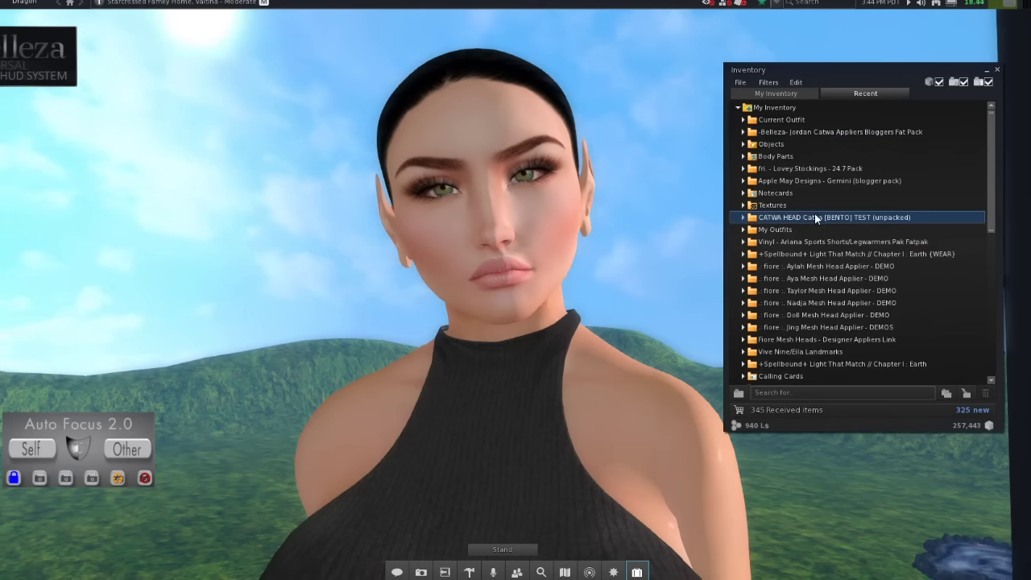
pyautogui.click(743, 218)
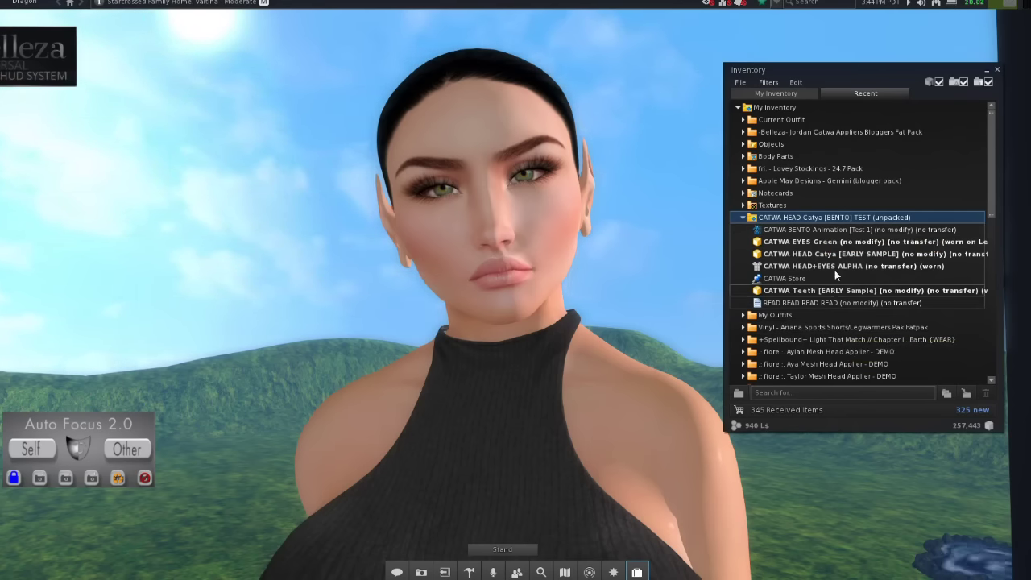
pyautogui.click(745, 218)
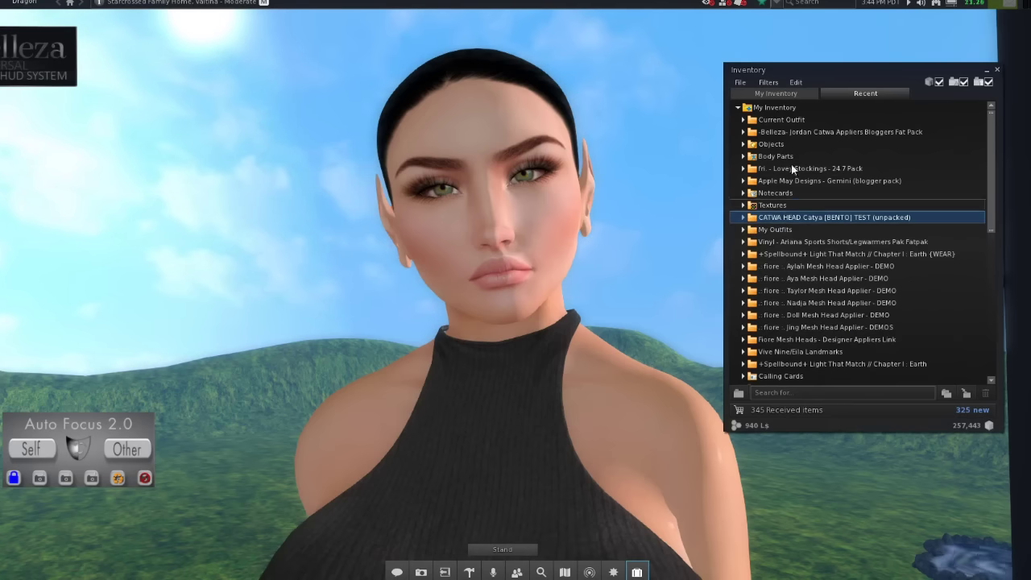
# Restore the DEFAULT NEW SHAPE [Start with new shape] item from the inventory's Trash.
pyautogui.scroll(-5, 757, 233)
pyautogui.scroll(-5, 761, 247)
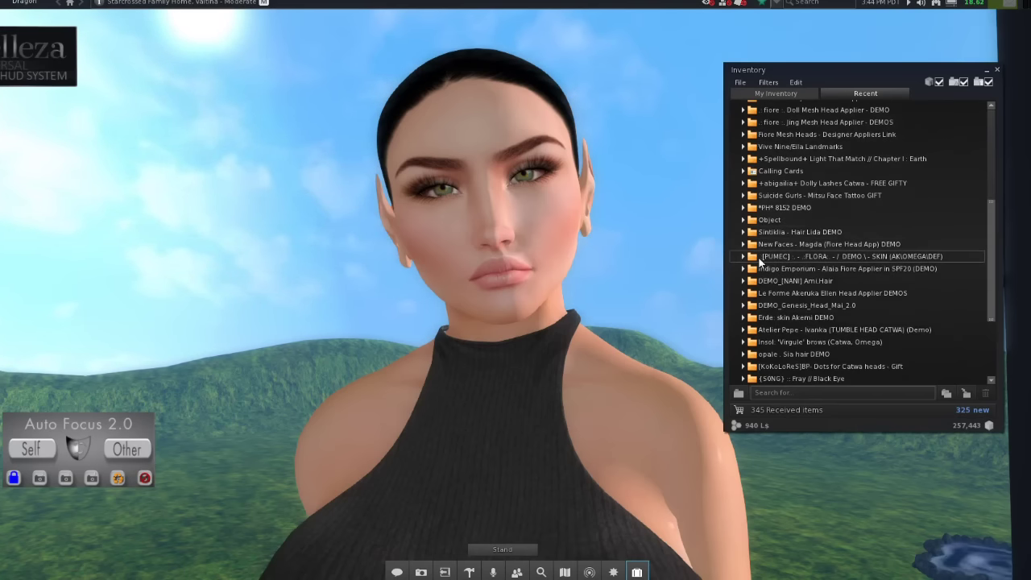
pyautogui.scroll(8, 753, 259)
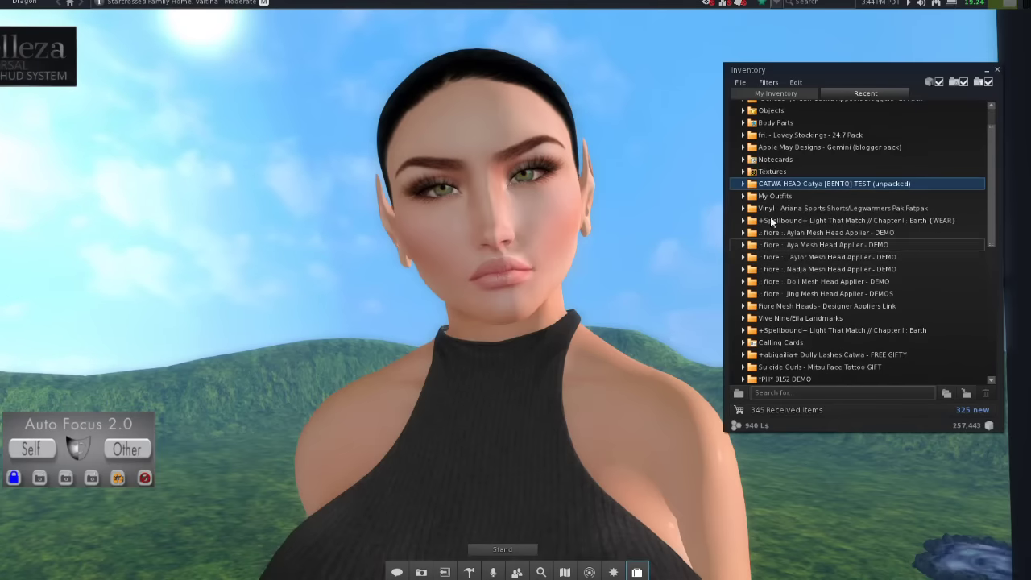
pyautogui.click(753, 94)
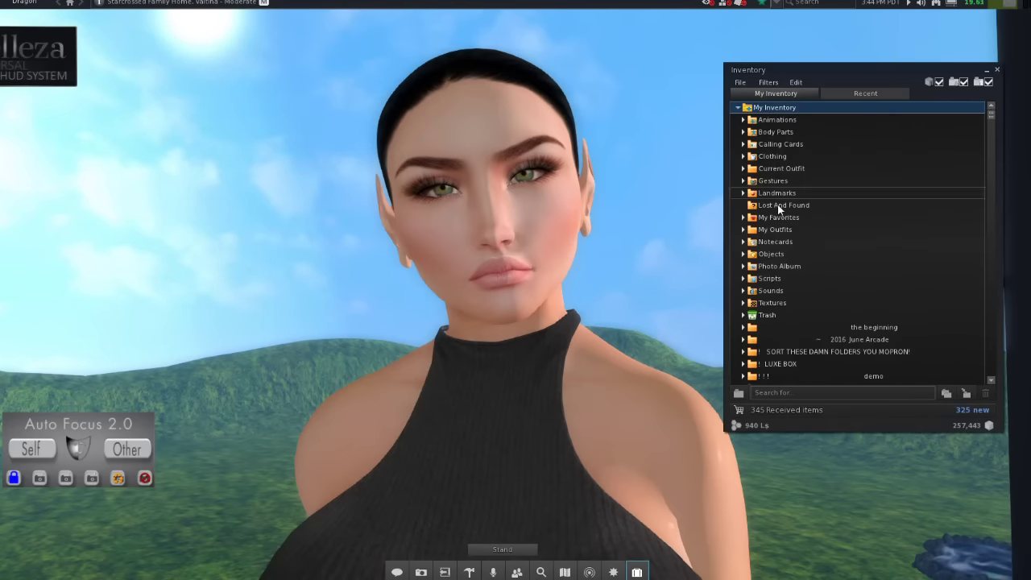
pyautogui.click(743, 315)
pyautogui.scroll(-10, 797, 264)
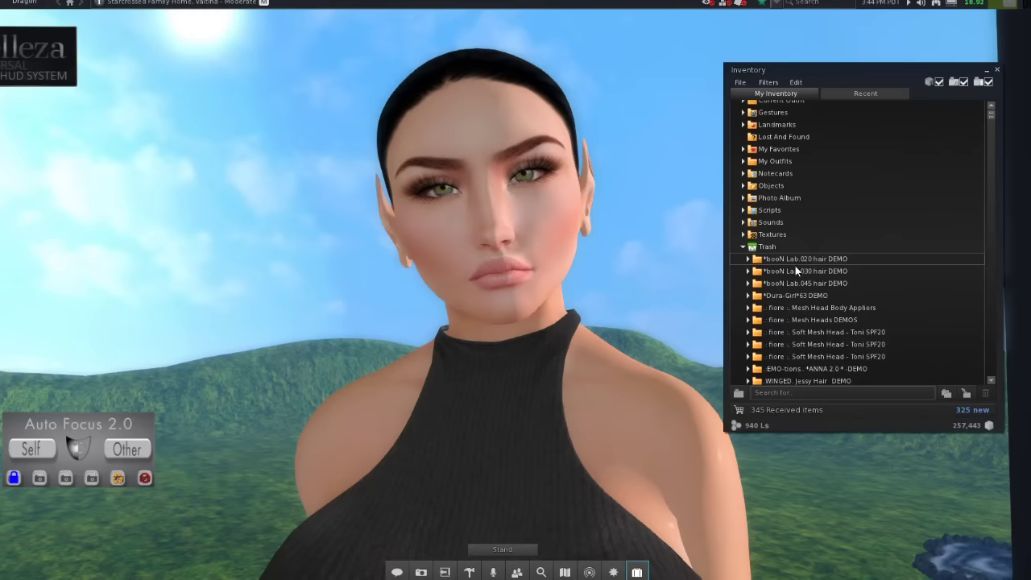
pyautogui.scroll(-5, 786, 268)
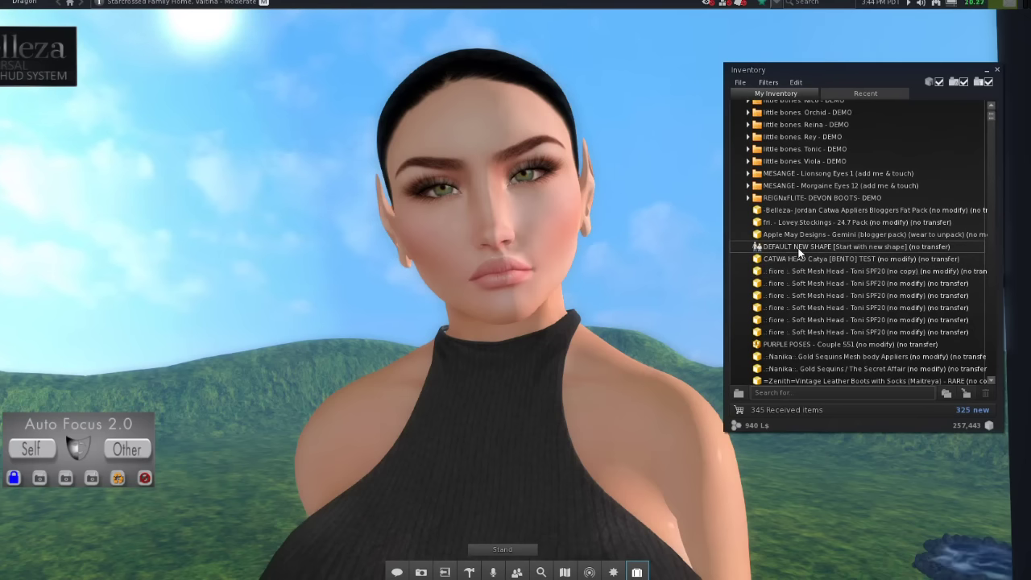
pyautogui.rightClick(800, 250)
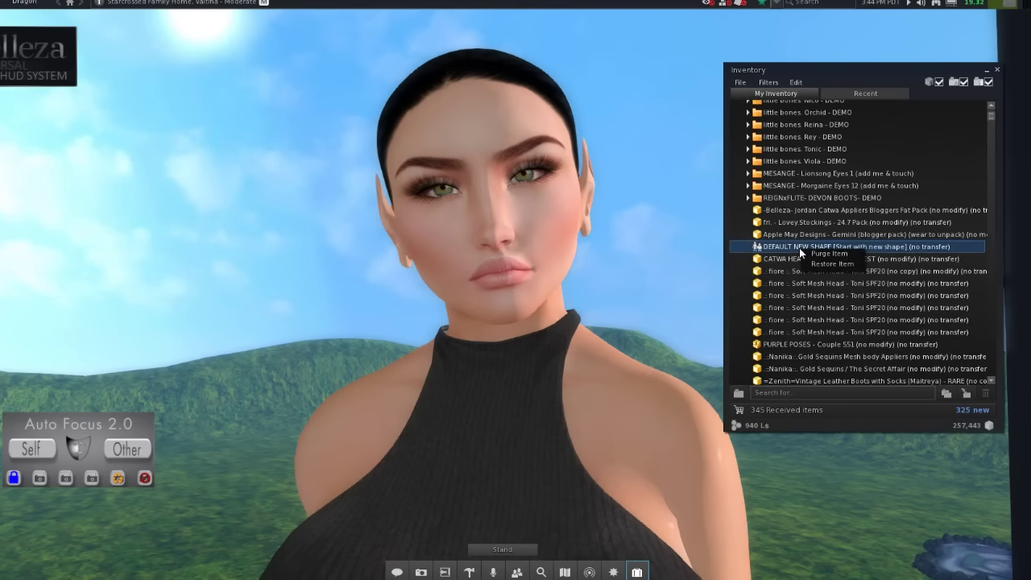
pyautogui.click(816, 263)
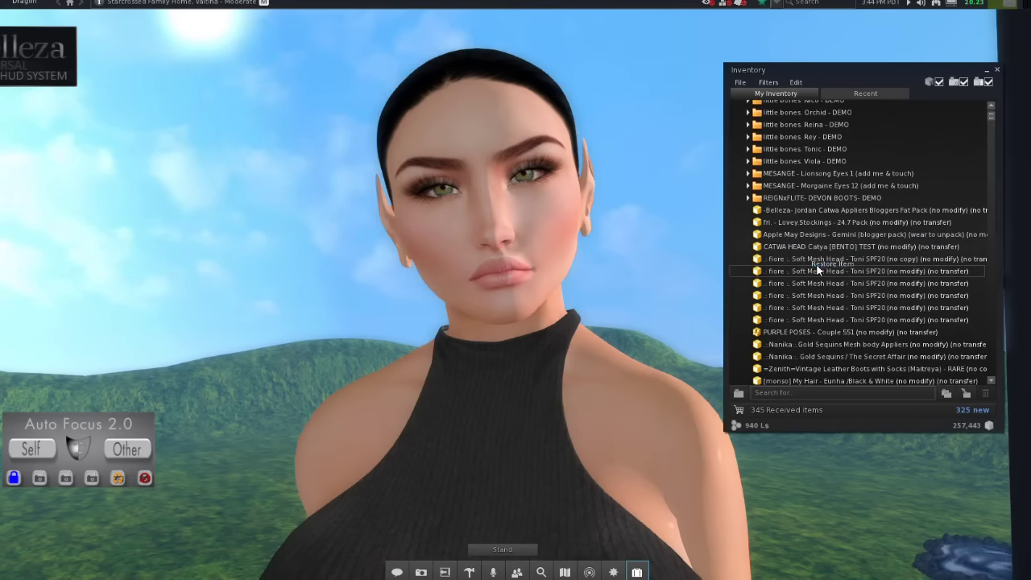
# Wear the DEFAULT NEW SHAPE [Start with new shape] item from Body Parts among the recent inventory items.
pyautogui.click(854, 93)
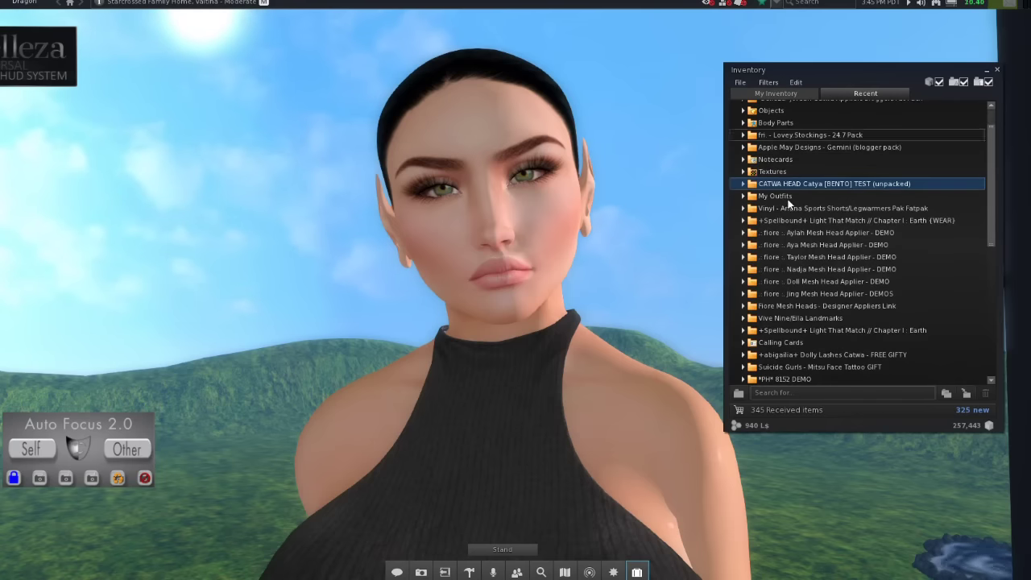
pyautogui.scroll(2, 783, 215)
pyautogui.scroll(1, 779, 219)
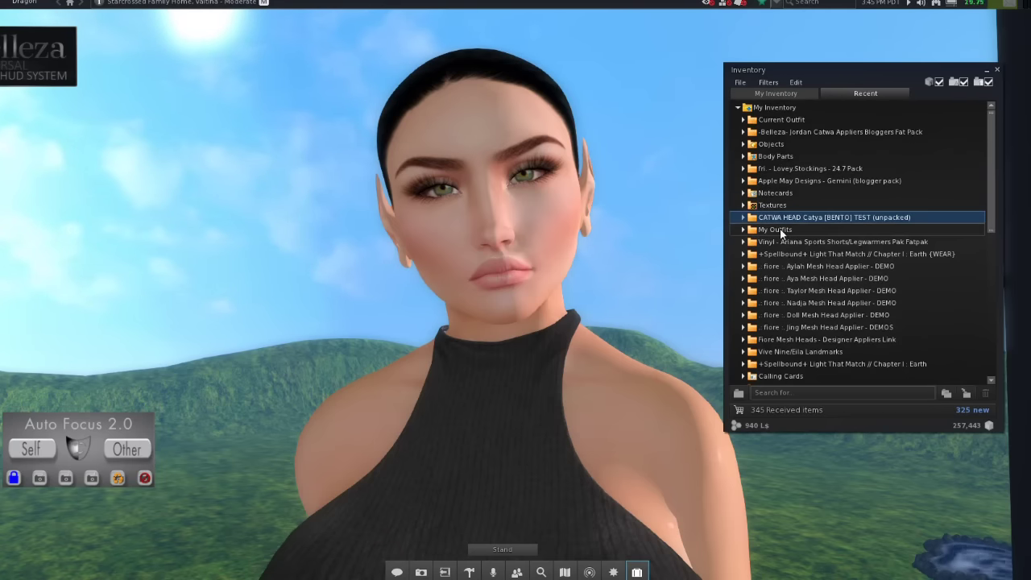
pyautogui.click(742, 157)
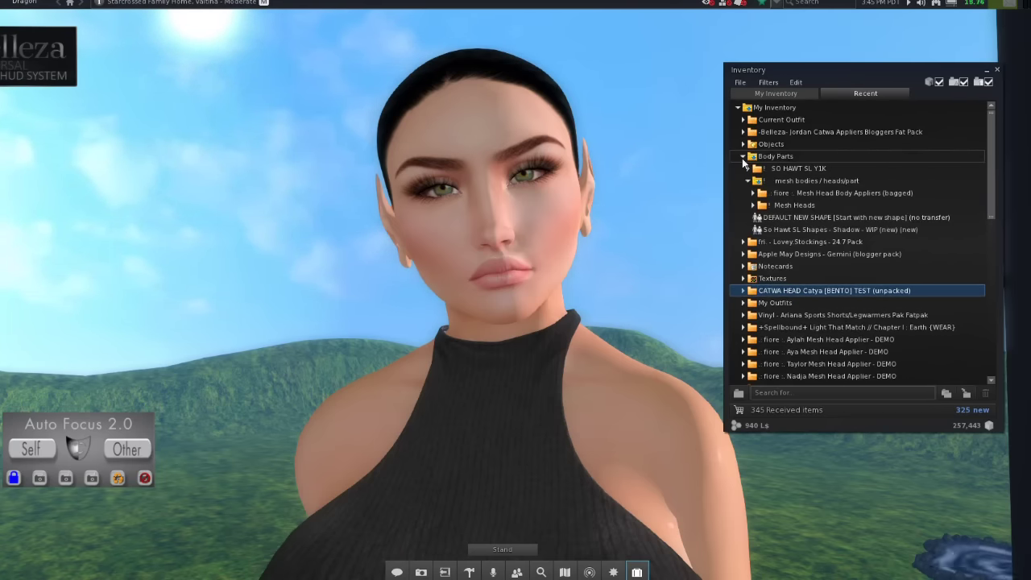
pyautogui.click(849, 222)
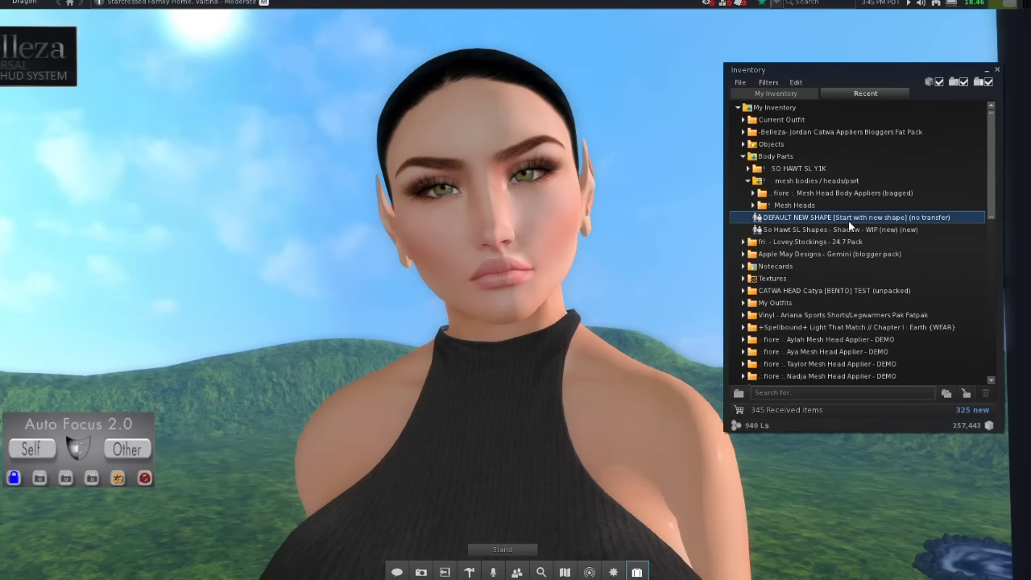
pyautogui.doubleClick(849, 219)
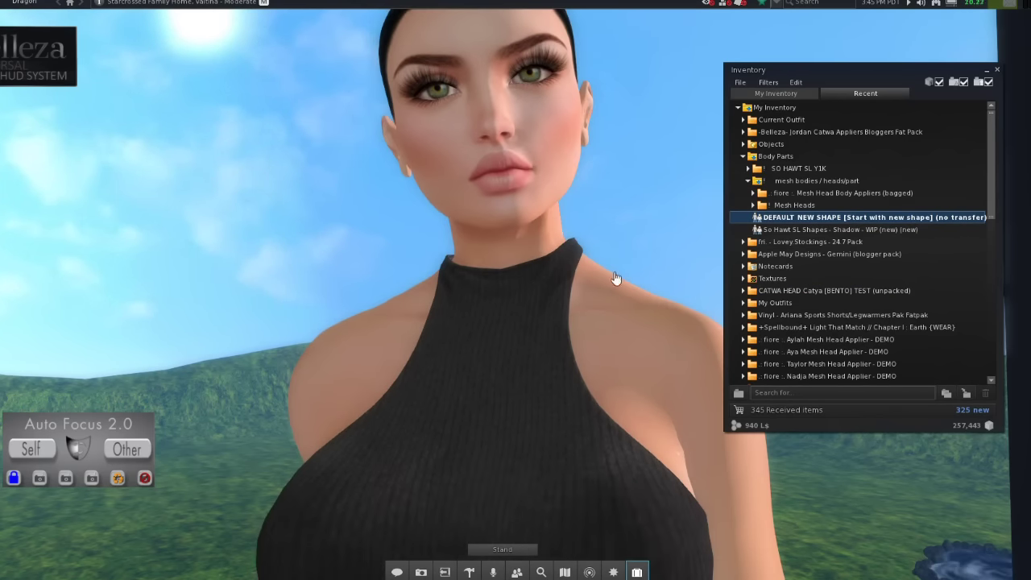
# Check the avatar's face with the default shape worn and open that shape for editing.
pyautogui.scroll(-5, 587, 291)
pyautogui.keyDown('alt'); pyautogui.click(516, 248); pyautogui.keyUp('alt')
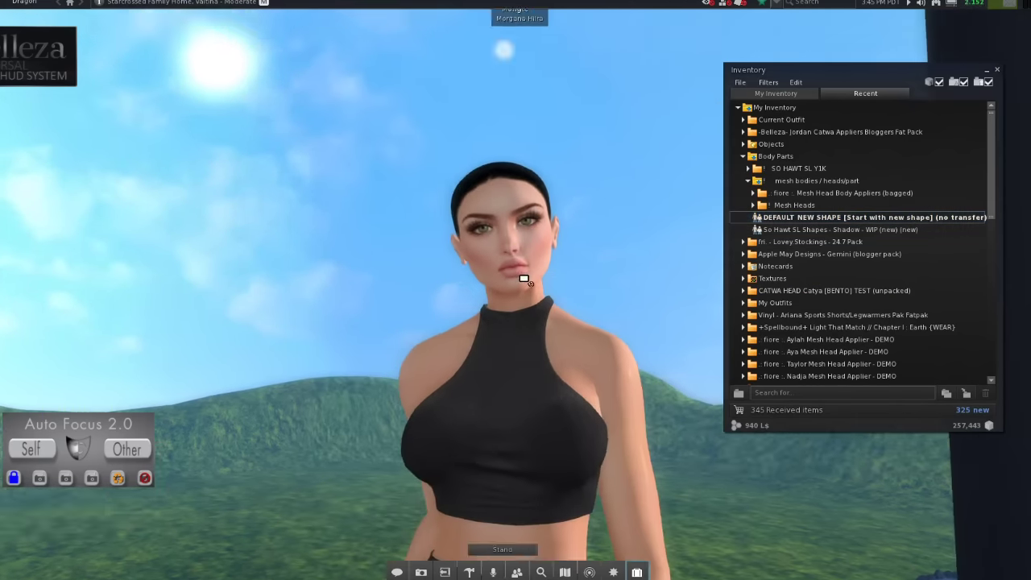
pyautogui.scroll(3, 525, 278)
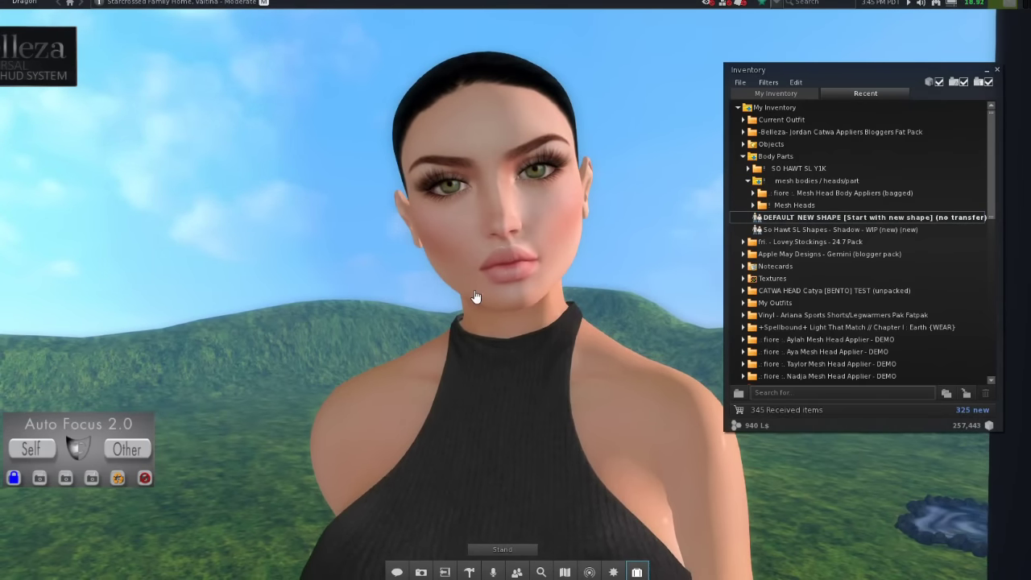
pyautogui.scroll(2, 482, 291)
pyautogui.keyDown('alt'); pyautogui.click(517, 255); pyautogui.keyUp('alt')
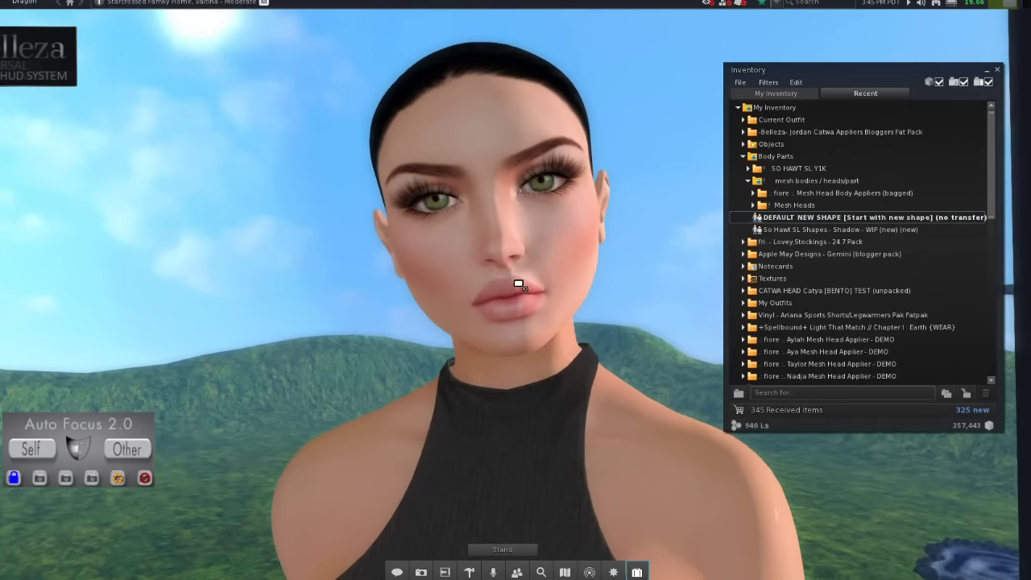
pyautogui.scroll(-1, 491, 303)
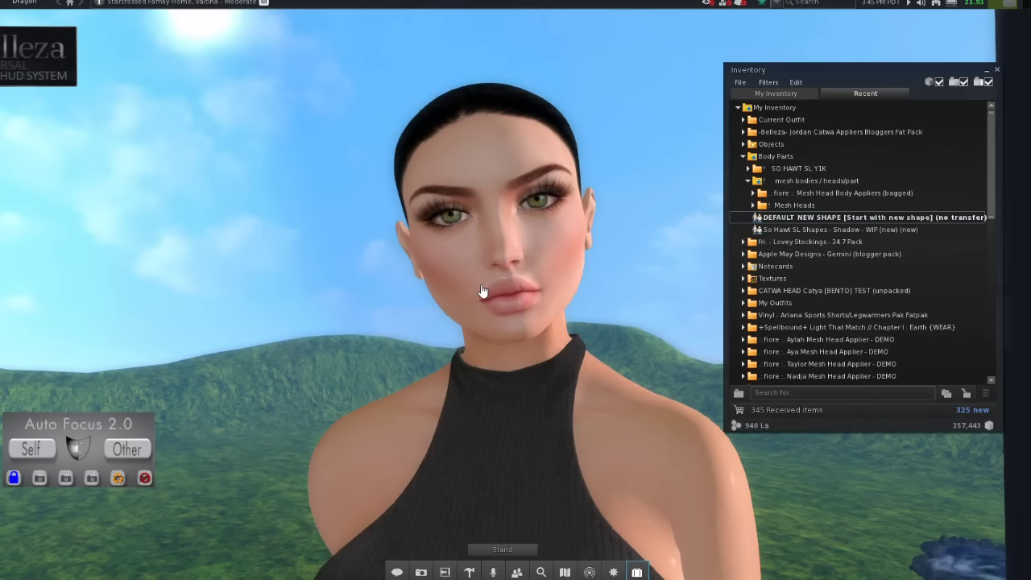
pyautogui.press('Escape')
pyautogui.rightClick(529, 51)
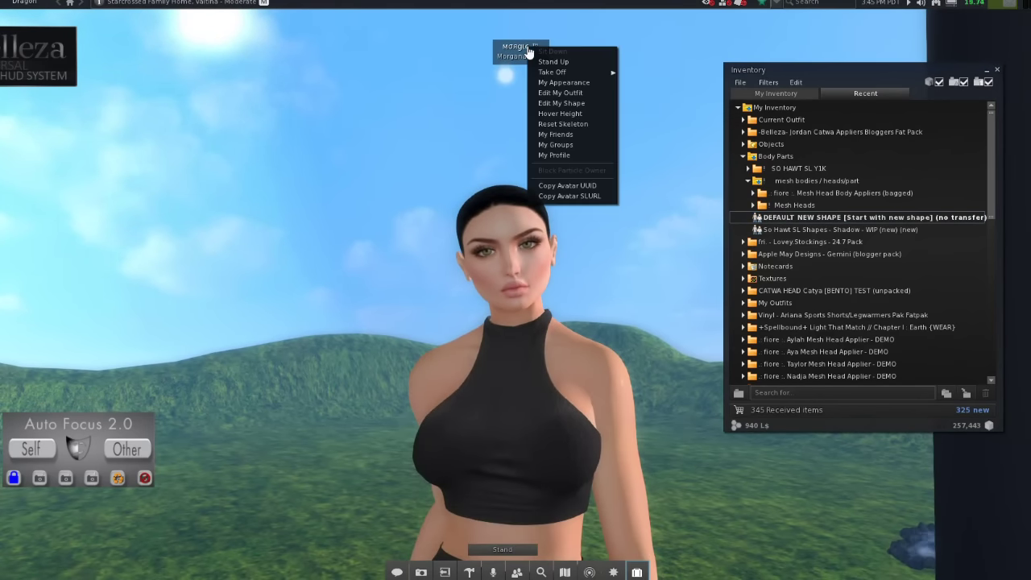
pyautogui.click(569, 104)
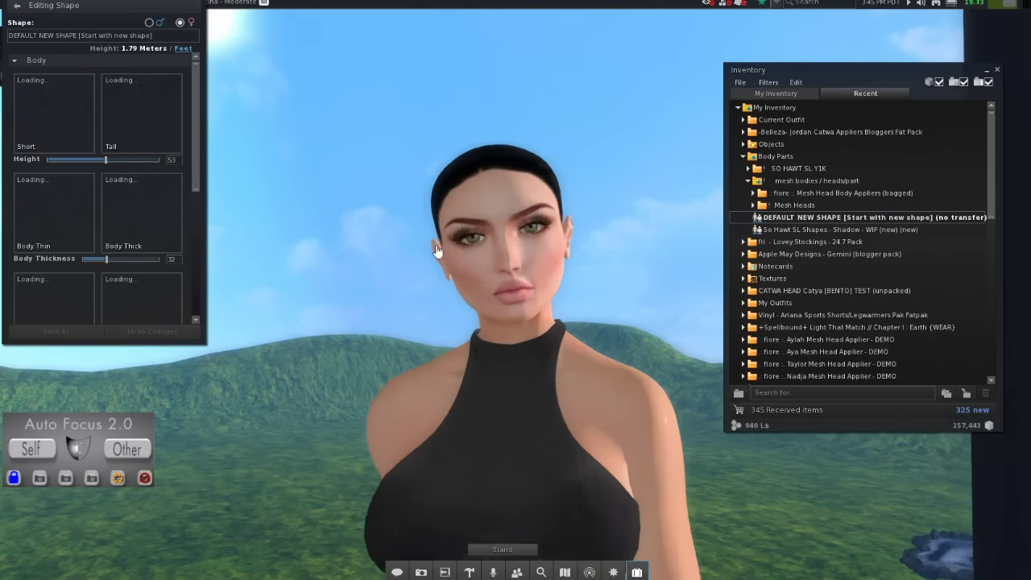
# Collapse the Body settings of the shape and expand the Head settings.
pyautogui.click(16, 63)
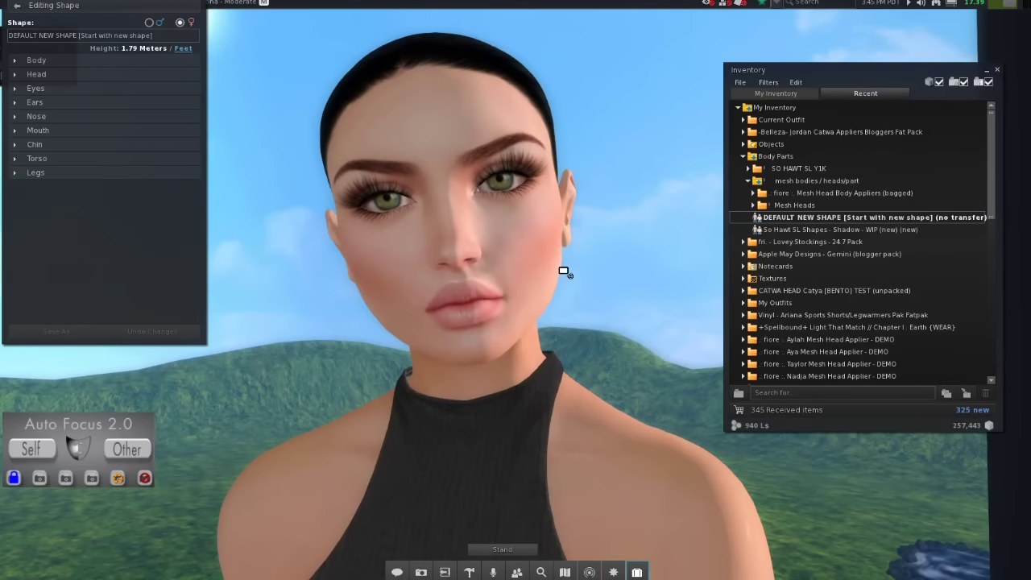
pyautogui.moveTo(519, 285); pyautogui.dragTo(520, 285)
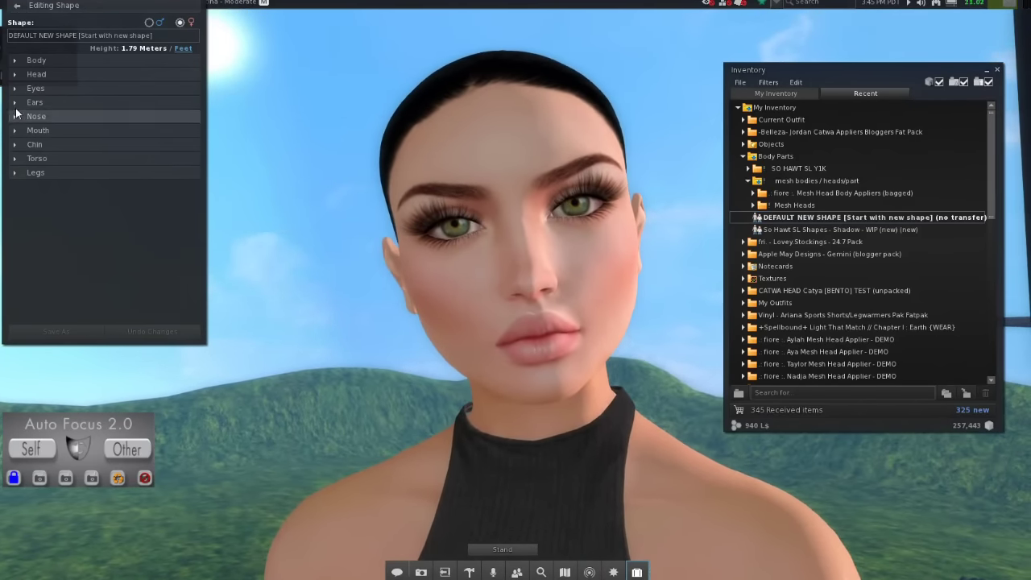
pyautogui.click(20, 74)
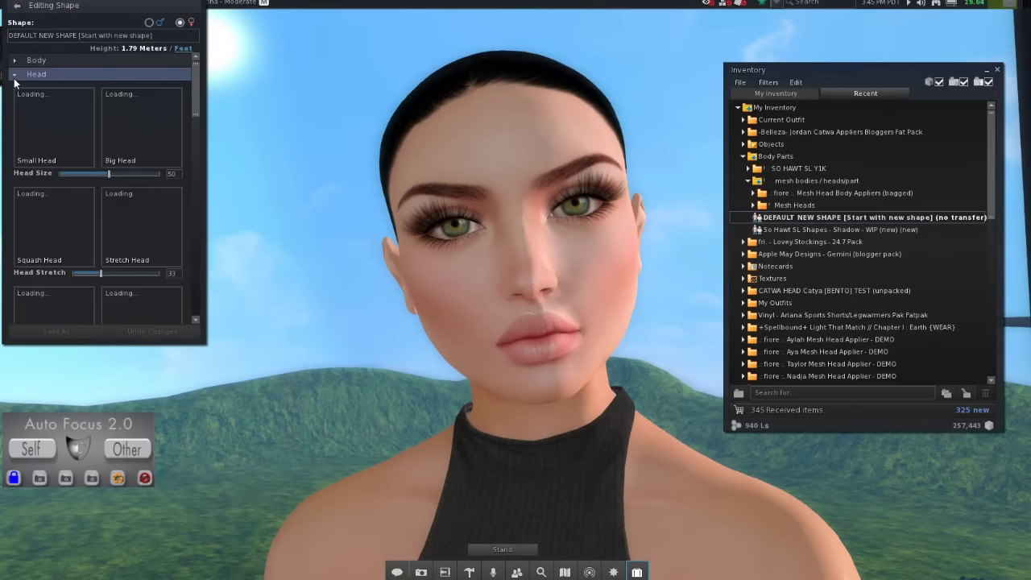
pyautogui.scroll(-3, 198, 99)
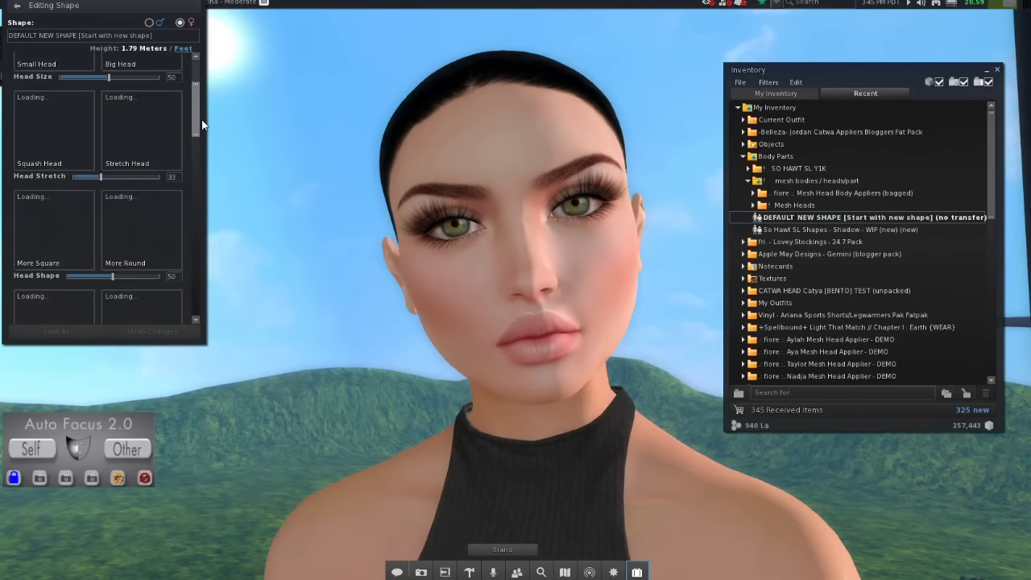
# Try Head Stretch at 32 and Head Shape at 39, and undo both changes.
pyautogui.moveTo(102, 152)
pyautogui.mouseDown()
pyautogui.moveTo(135, 154)
pyautogui.moveTo(76, 160)
pyautogui.moveTo(128, 164)
pyautogui.moveTo(100, 154)
pyautogui.mouseUp()
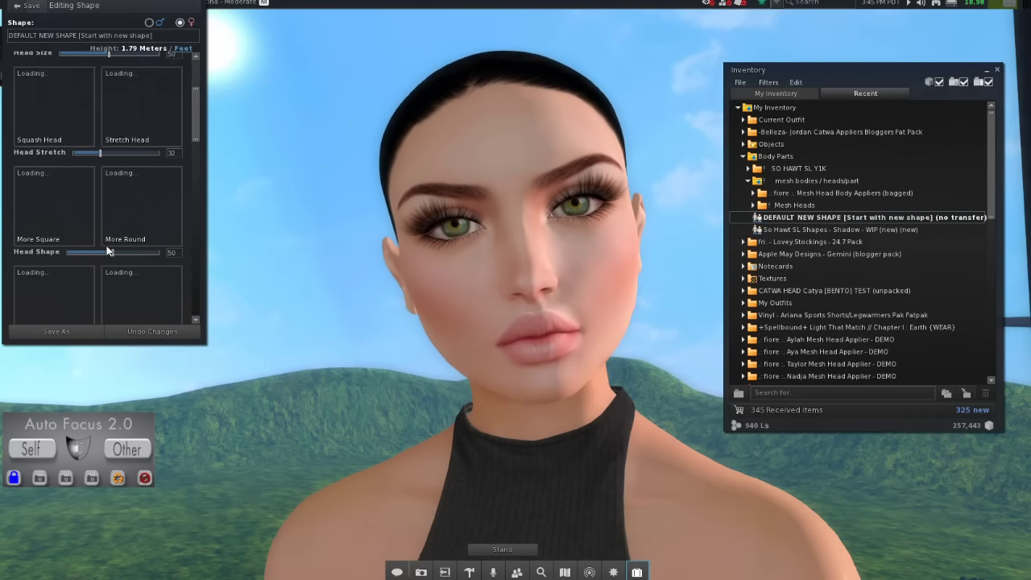
pyautogui.moveTo(113, 251)
pyautogui.mouseDown()
pyautogui.moveTo(146, 250)
pyautogui.moveTo(75, 253)
pyautogui.moveTo(141, 255)
pyautogui.moveTo(101, 255)
pyautogui.mouseUp()
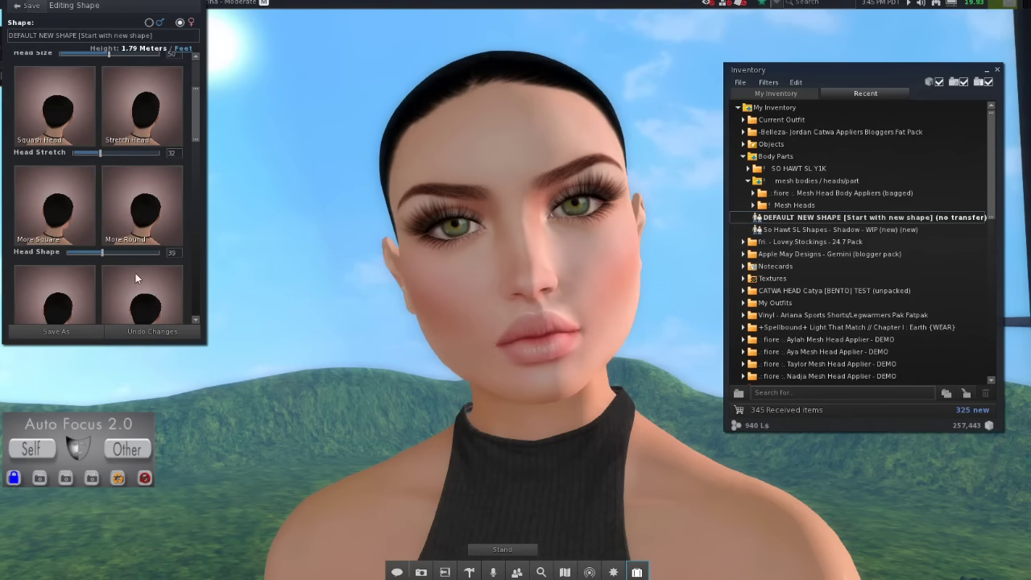
pyautogui.click(155, 330)
# Try adjusting the Egg Head value and undo the change.
pyautogui.scroll(-5, 195, 148)
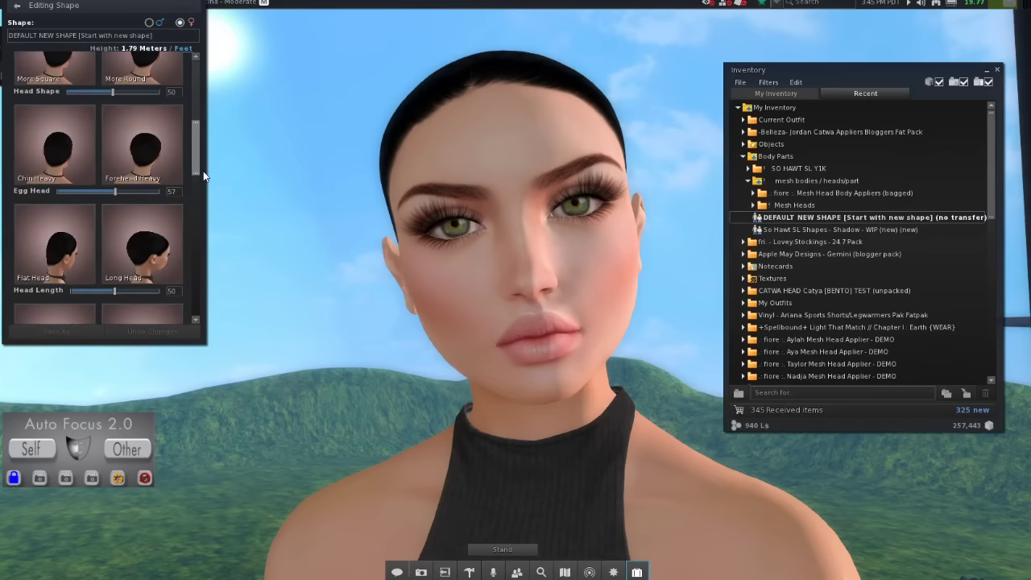
pyautogui.scroll(-1, 202, 172)
pyautogui.moveTo(115, 130)
pyautogui.mouseDown()
pyautogui.moveTo(60, 137)
pyautogui.moveTo(172, 135)
pyautogui.moveTo(115, 136)
pyautogui.mouseUp()
pyautogui.click(146, 331)
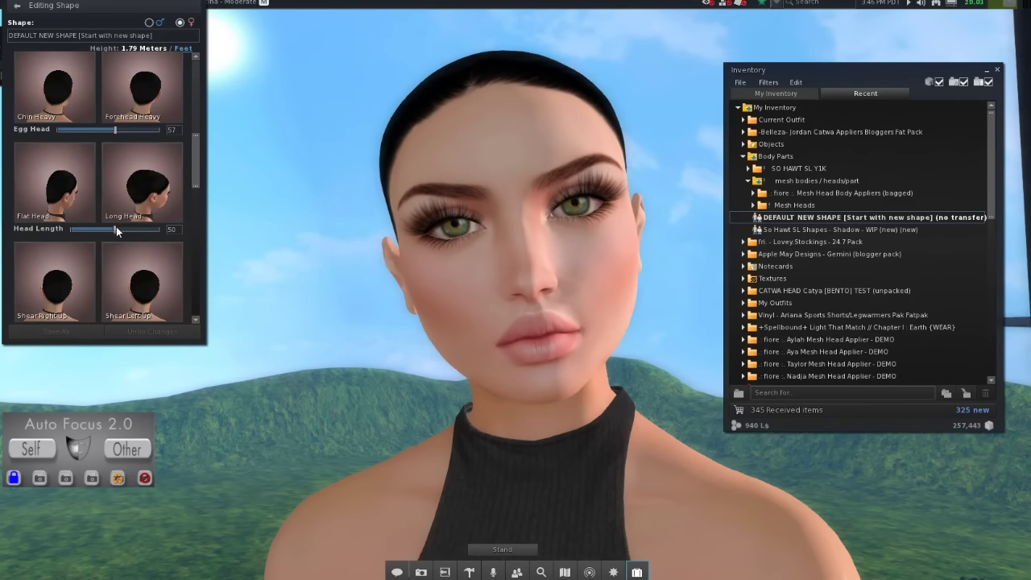
# Try Head Length at 66 and at 58 while viewing the head in profile, and undo the change.
pyautogui.moveTo(116, 226)
pyautogui.mouseDown()
pyautogui.moveTo(94, 229)
pyautogui.moveTo(130, 228)
pyautogui.mouseUp()
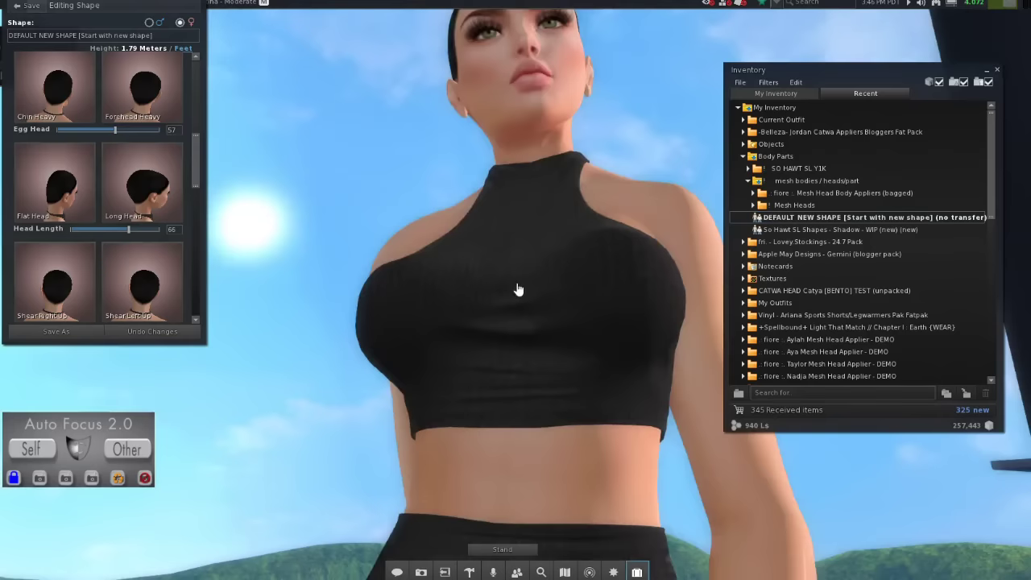
pyautogui.moveTo(519, 290); pyautogui.dragTo(520, 290)
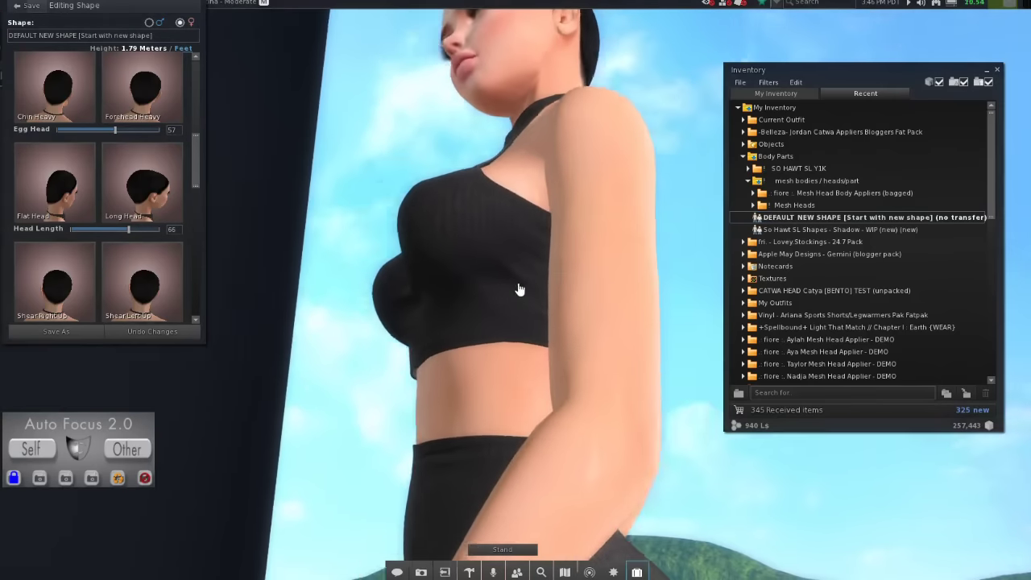
pyautogui.moveTo(517, 76); pyautogui.dragTo(485, 243)
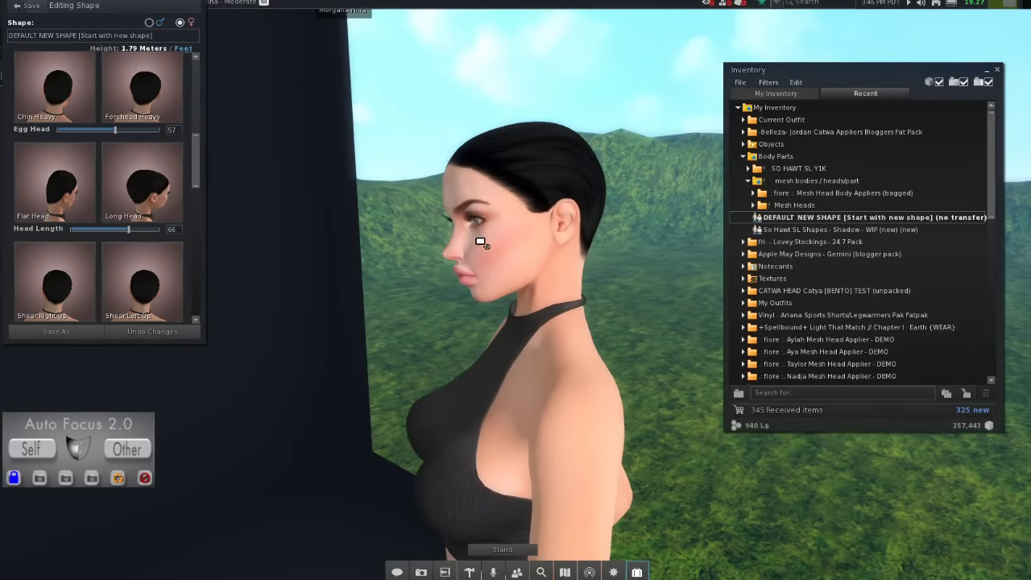
pyautogui.scroll(2, 534, 294)
pyautogui.scroll(2, 503, 287)
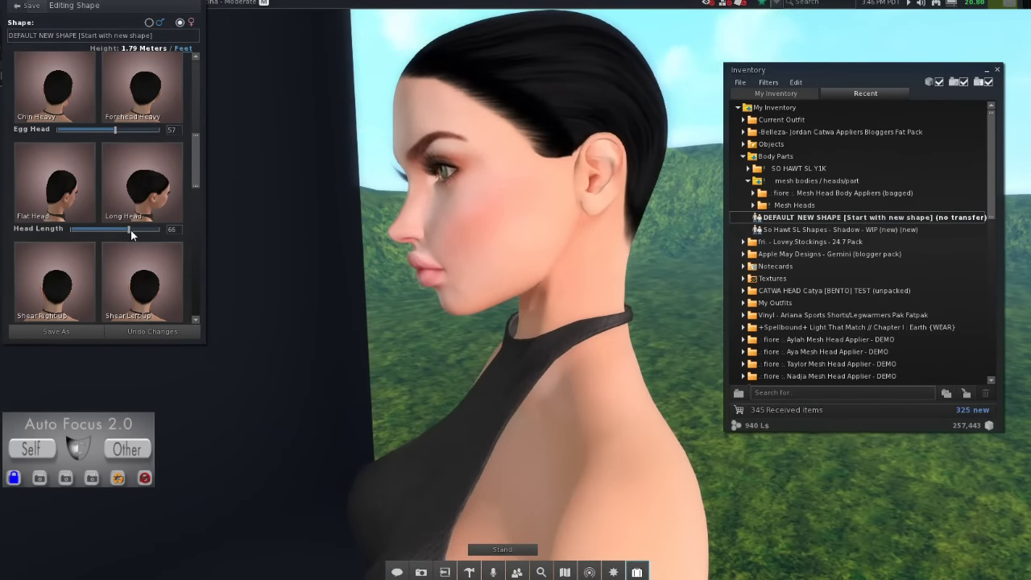
pyautogui.moveTo(115, 232)
pyautogui.mouseDown()
pyautogui.moveTo(161, 230)
pyautogui.moveTo(76, 233)
pyautogui.moveTo(175, 232)
pyautogui.moveTo(112, 238)
pyautogui.moveTo(122, 237)
pyautogui.mouseUp()
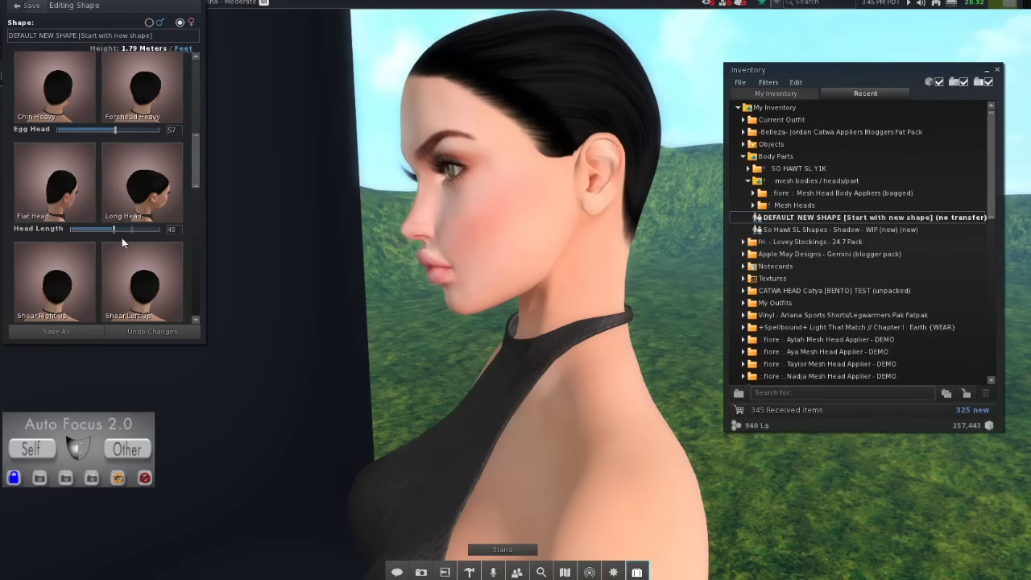
pyautogui.click(157, 333)
pyautogui.moveTo(534, 214); pyautogui.dragTo(525, 285)
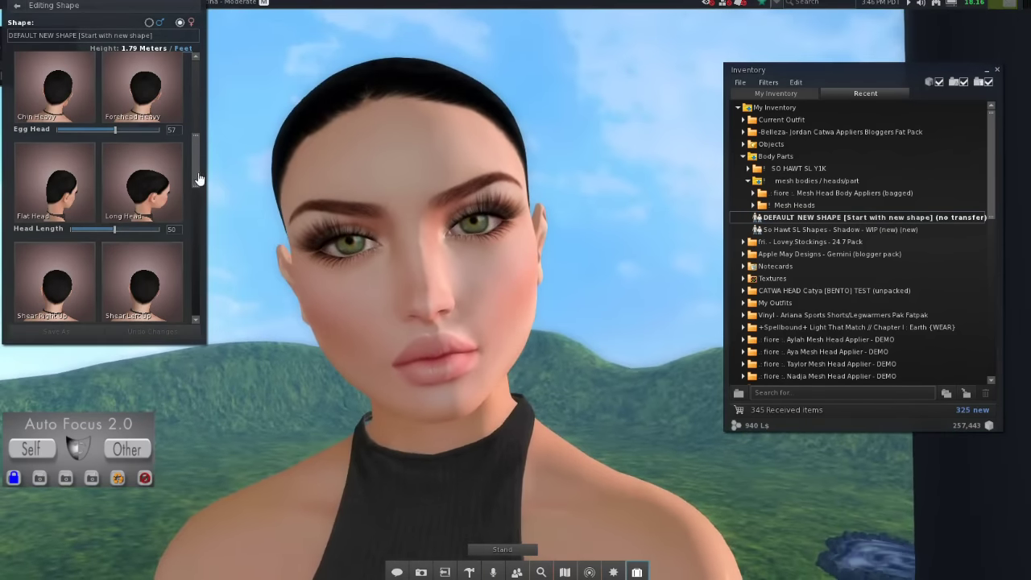
# Try the Forehead Angle at 52 and undo the change.
pyautogui.scroll(-5, 198, 201)
pyautogui.moveTo(194, 187); pyautogui.dragTo(210, 229)
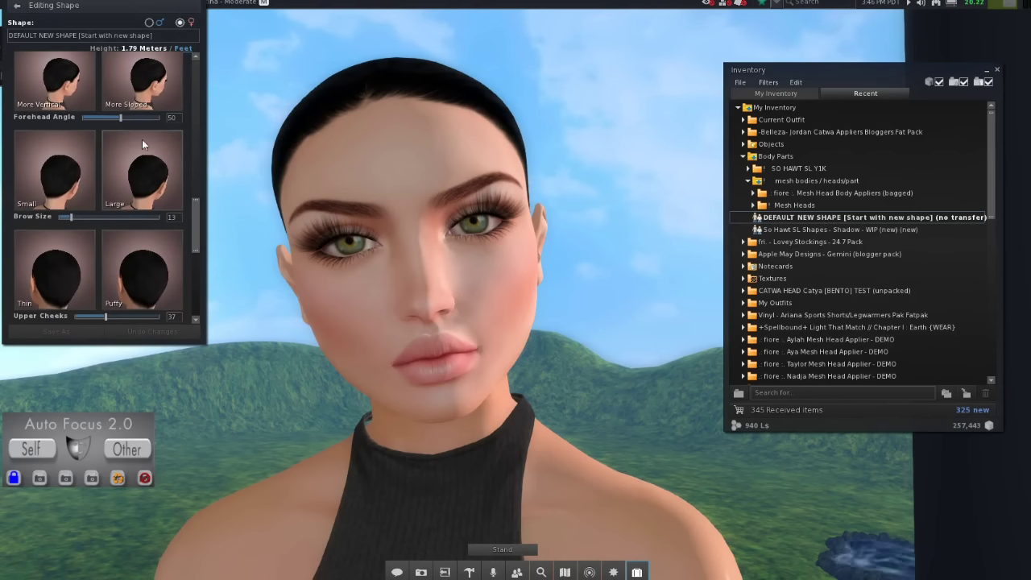
pyautogui.moveTo(121, 117)
pyautogui.mouseDown()
pyautogui.moveTo(133, 117)
pyautogui.moveTo(111, 124)
pyautogui.moveTo(120, 120)
pyautogui.mouseUp()
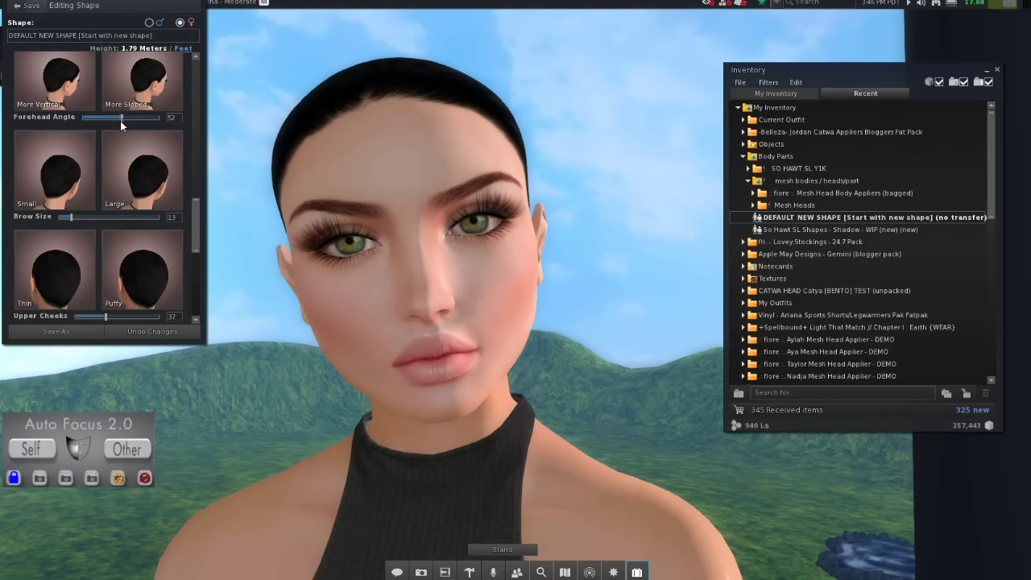
pyautogui.click(153, 332)
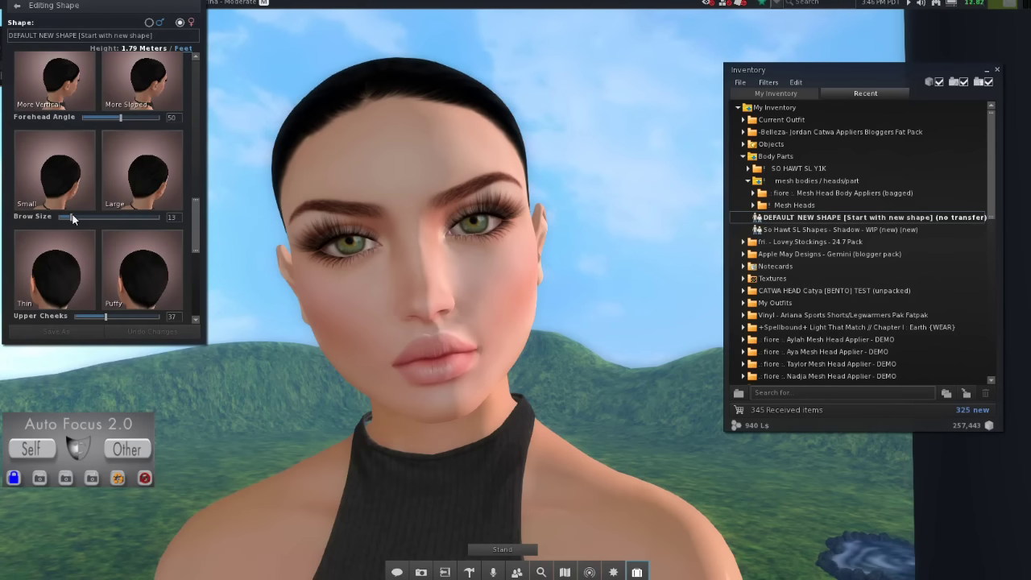
# Try Brow Size at 46 and at 27 while checking the face from the side, and undo the change.
pyautogui.moveTo(73, 220); pyautogui.dragTo(94, 225)
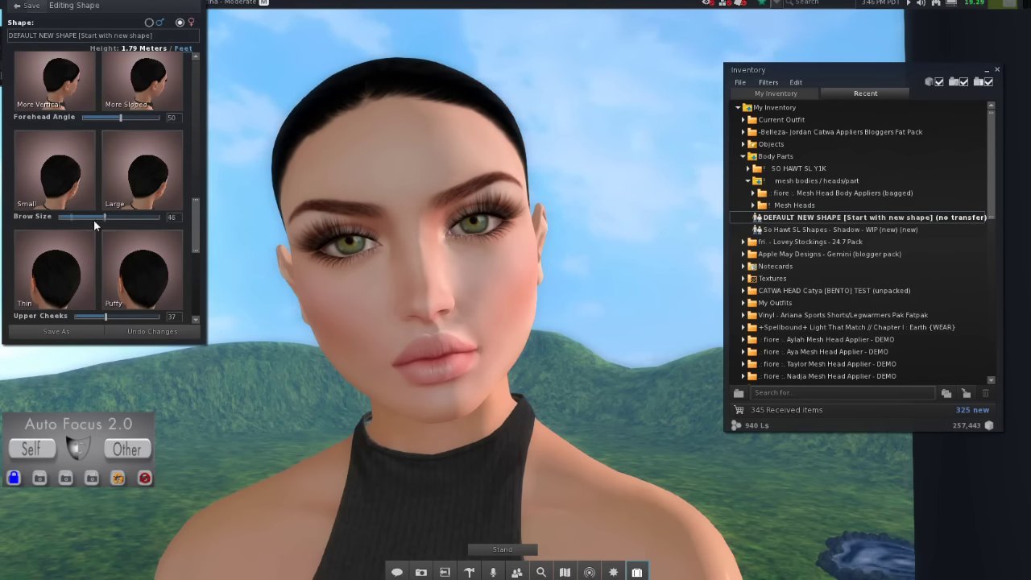
pyautogui.moveTo(510, 285); pyautogui.dragTo(521, 286)
pyautogui.moveTo(110, 224); pyautogui.dragTo(86, 217)
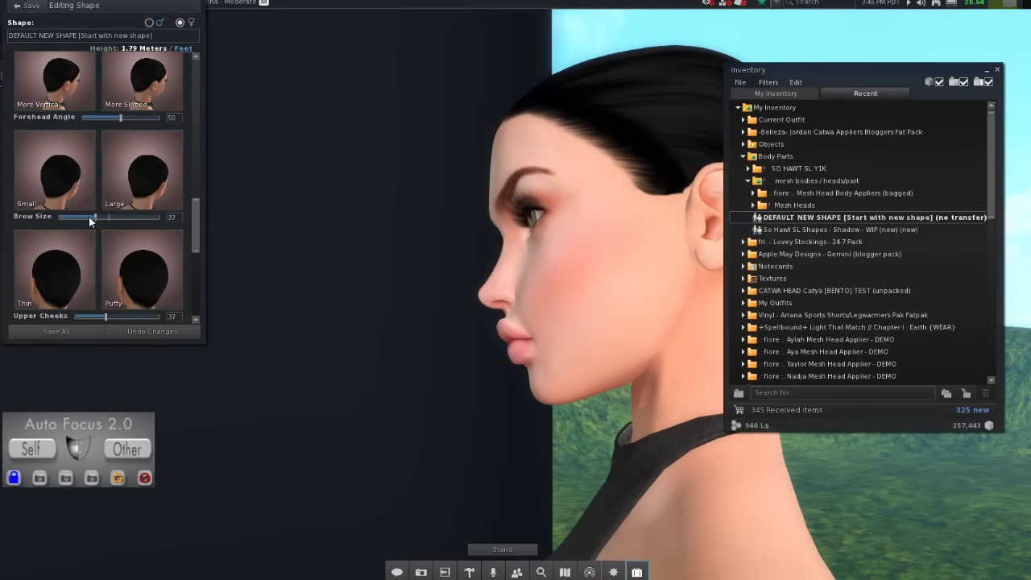
pyautogui.click(151, 331)
pyautogui.moveTo(623, 276); pyautogui.dragTo(522, 285)
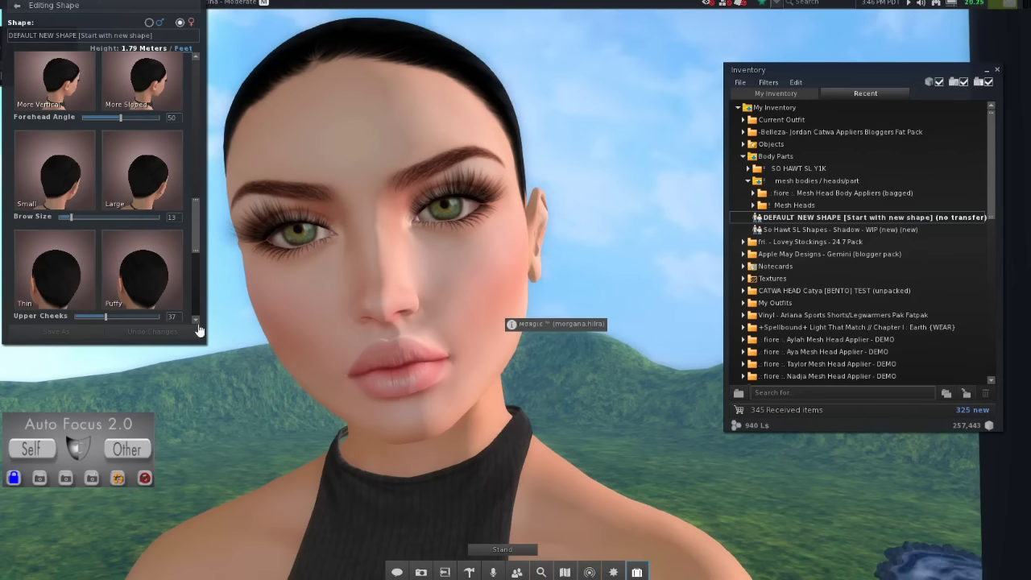
# Try Upper Cheeks at 100, check the face at an angle, and undo the change.
pyautogui.moveTo(108, 316); pyautogui.dragTo(167, 320)
pyautogui.moveTo(521, 284)
pyautogui.mouseDown()
pyautogui.moveTo(460, 293)
pyautogui.moveTo(523, 287)
pyautogui.mouseUp()
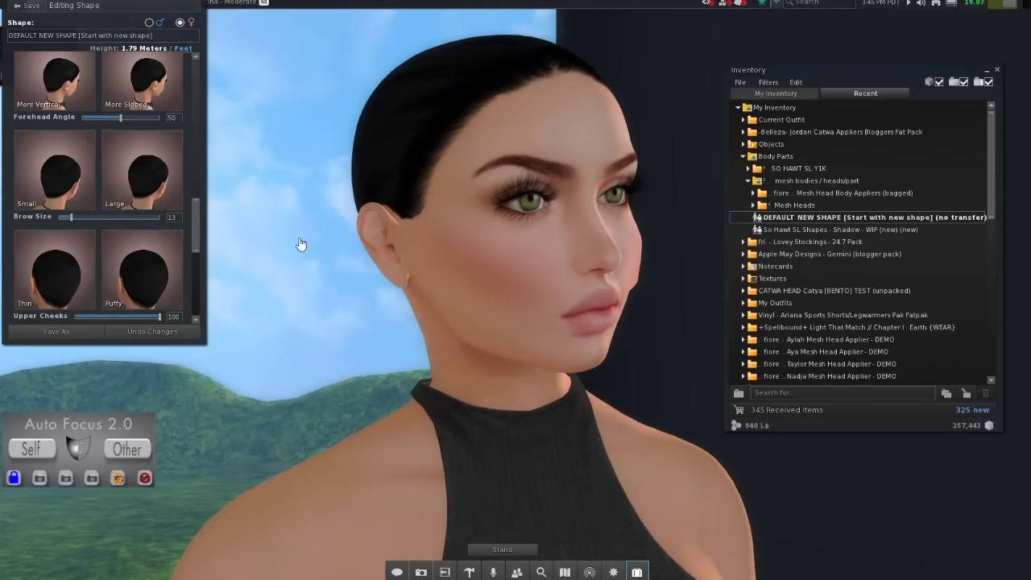
pyautogui.click(153, 332)
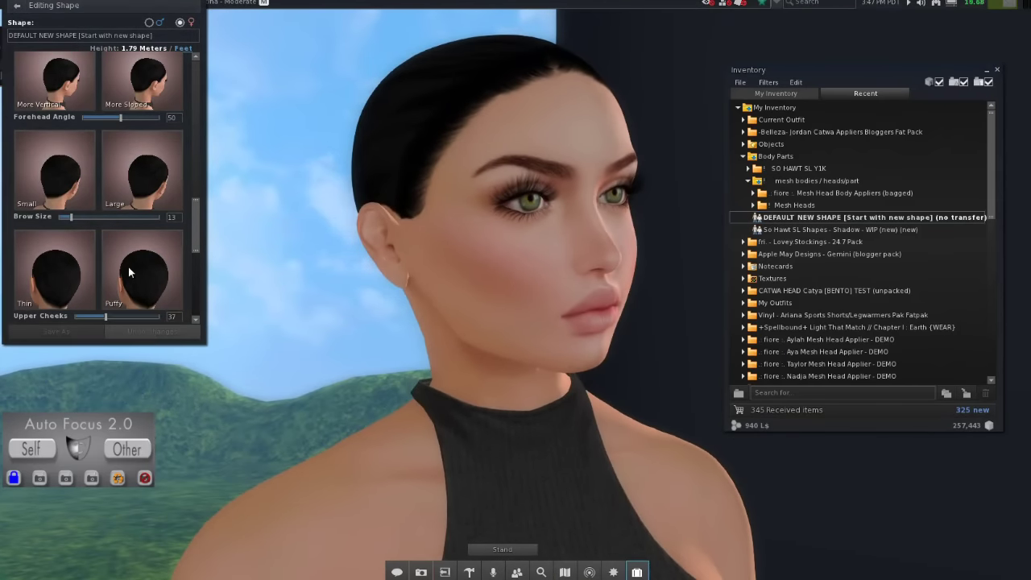
# Try Lower Cheeks at 91, check the face from the front, and undo the change.
pyautogui.moveTo(198, 213); pyautogui.dragTo(198, 275)
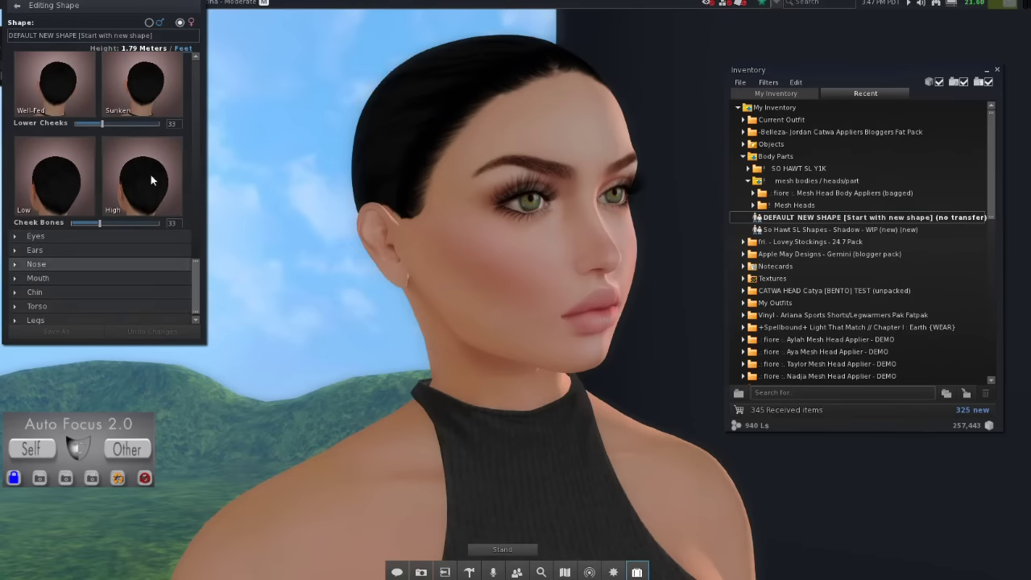
pyautogui.moveTo(103, 124); pyautogui.dragTo(132, 125)
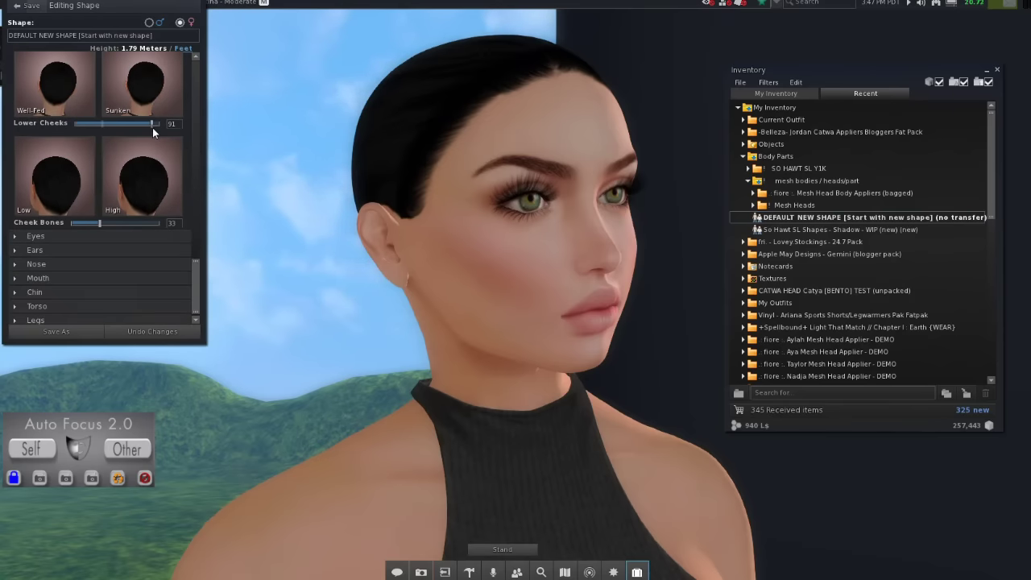
pyautogui.moveTo(472, 275); pyautogui.dragTo(519, 284)
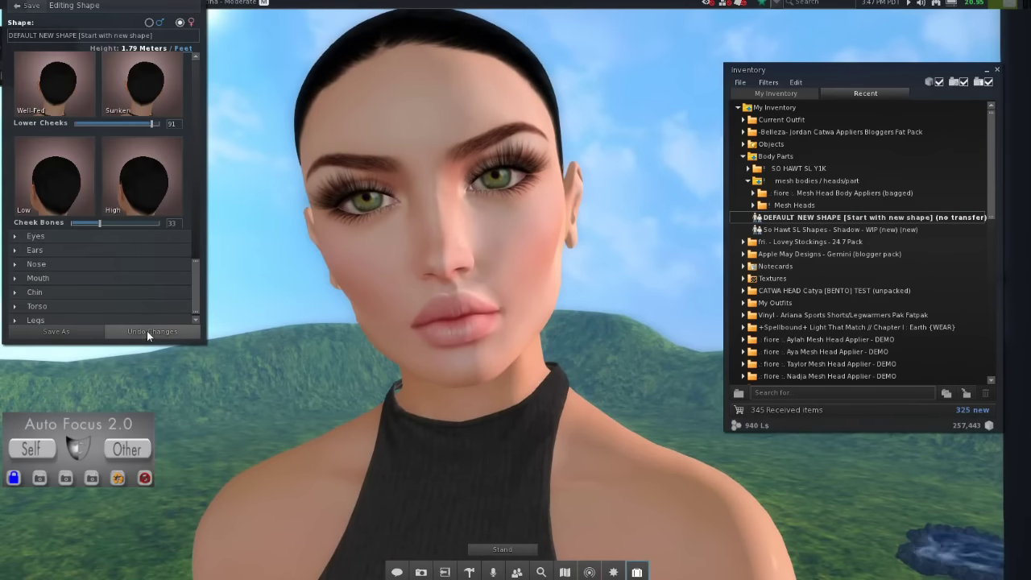
pyautogui.click(154, 330)
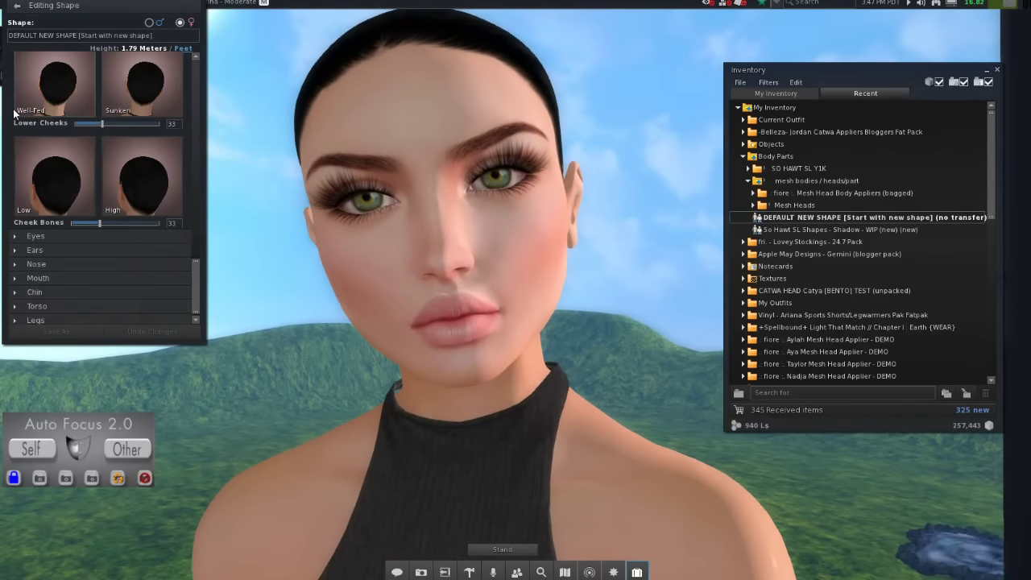
# Collapse the Head settings and expand the Eyes settings of the shape.
pyautogui.scroll(3, 33, 109)
pyautogui.scroll(10, 37, 115)
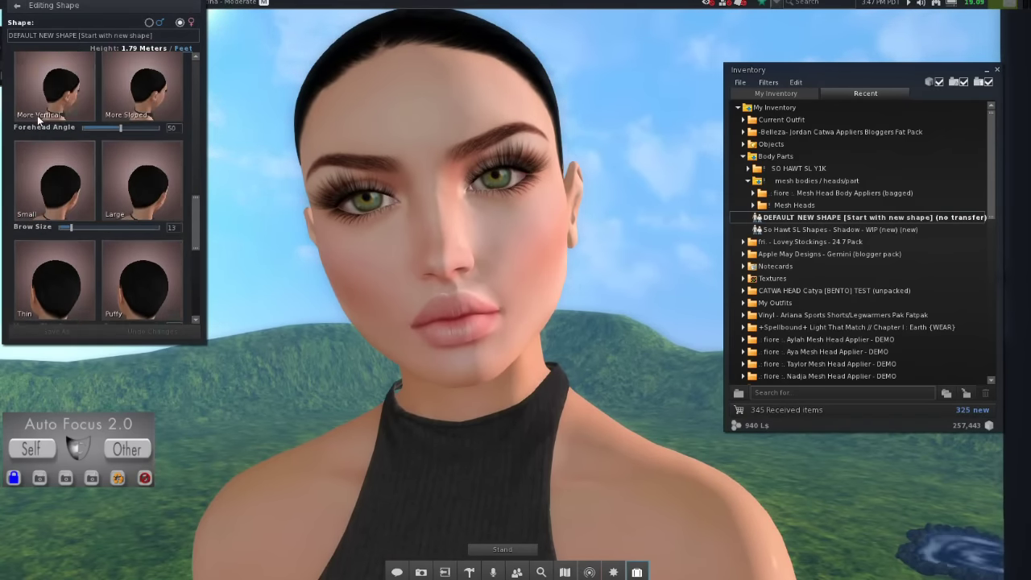
pyautogui.scroll(10, 37, 115)
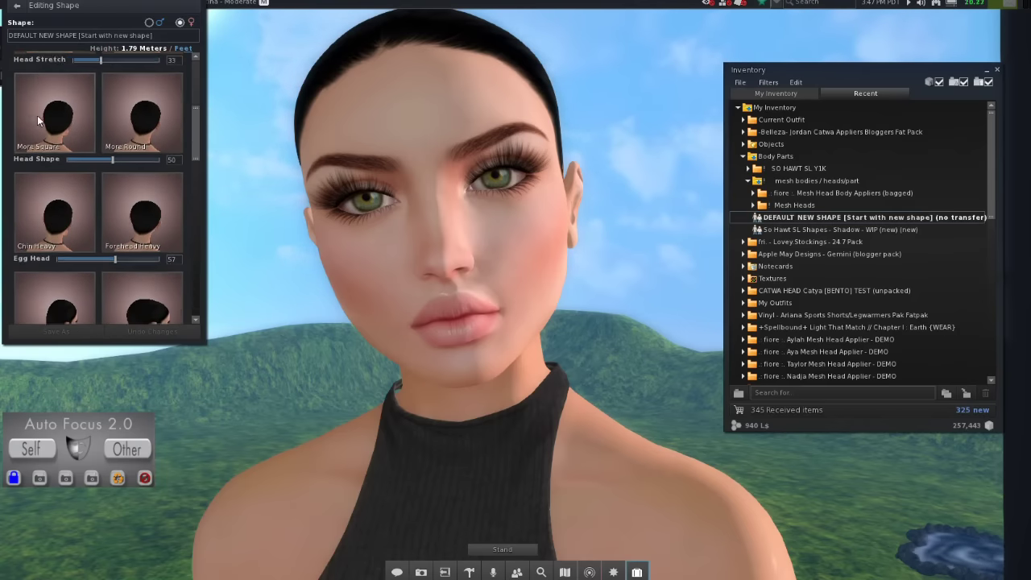
pyautogui.scroll(3, 37, 115)
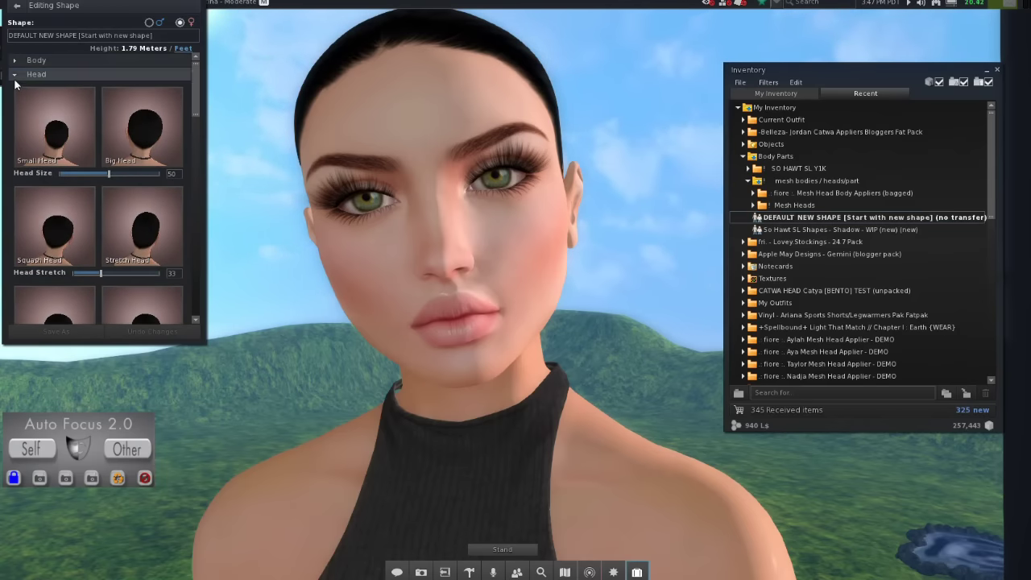
pyautogui.click(16, 80)
pyautogui.click(19, 88)
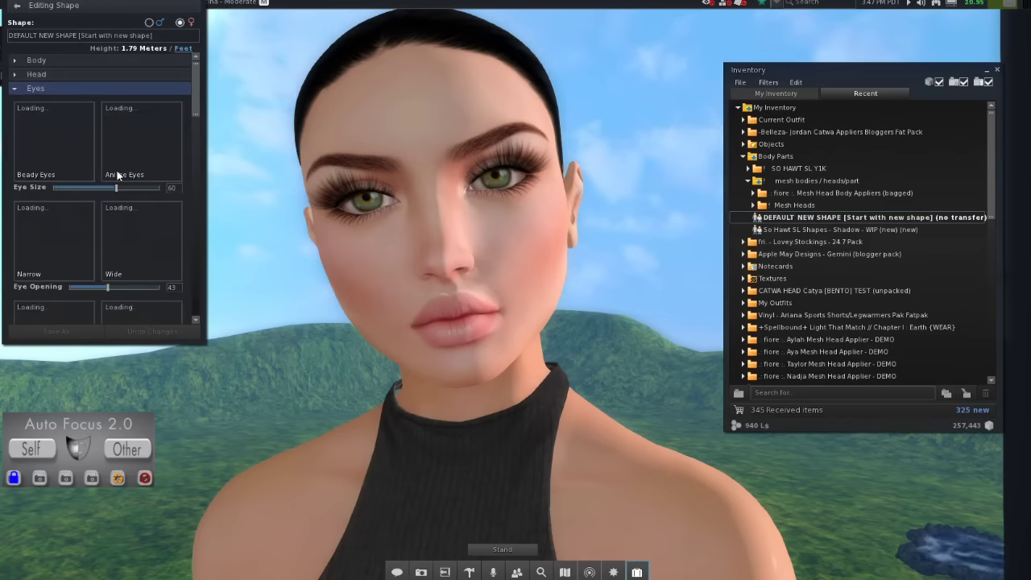
# Try Eye Size at 100 and Eye Opening at 0, undoing each change.
pyautogui.moveTo(117, 189); pyautogui.dragTo(183, 190)
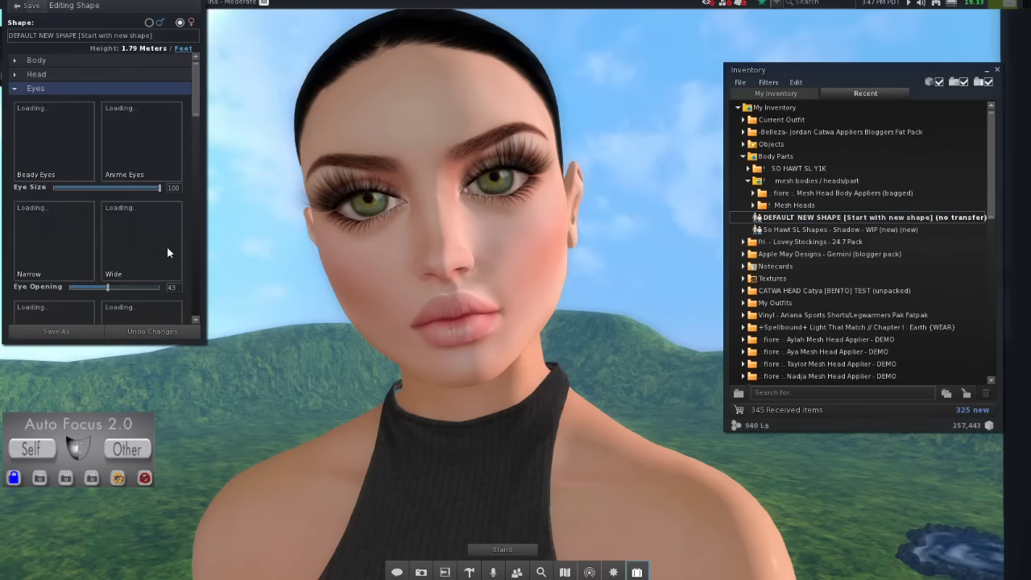
pyautogui.click(168, 331)
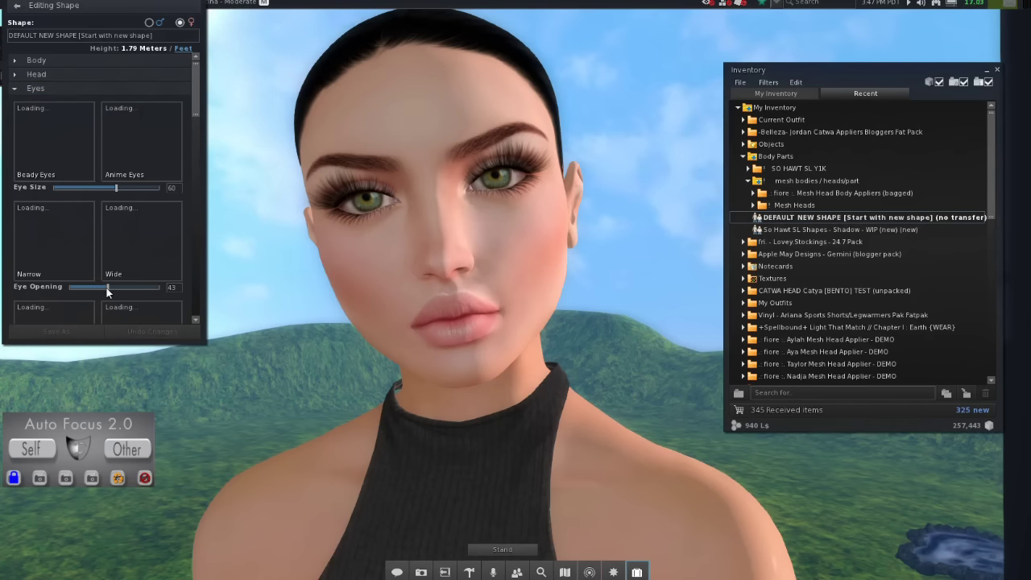
pyautogui.moveTo(108, 287); pyautogui.dragTo(56, 291)
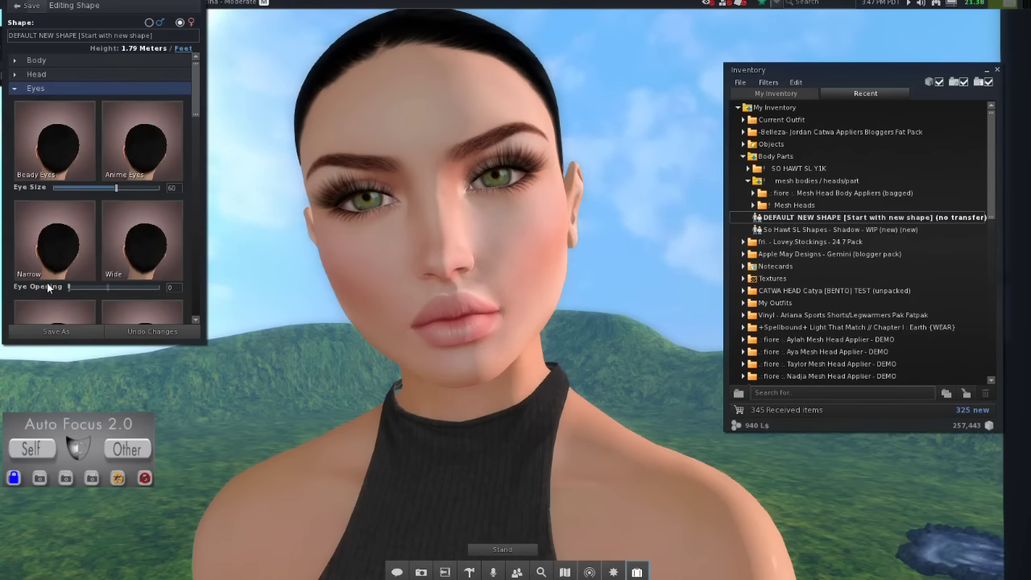
pyautogui.click(125, 330)
# Try Eye Spacing at 70 and undo the change.
pyautogui.moveTo(197, 86); pyautogui.dragTo(191, 155)
pyautogui.moveTo(129, 213)
pyautogui.mouseDown()
pyautogui.moveTo(75, 221)
pyautogui.moveTo(168, 216)
pyautogui.moveTo(127, 217)
pyautogui.mouseUp()
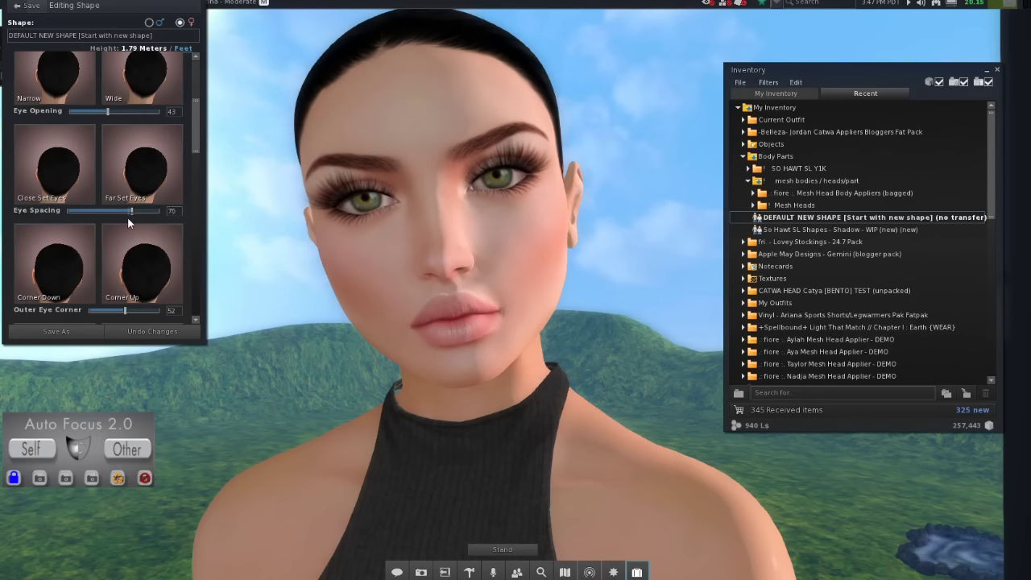
pyautogui.click(163, 335)
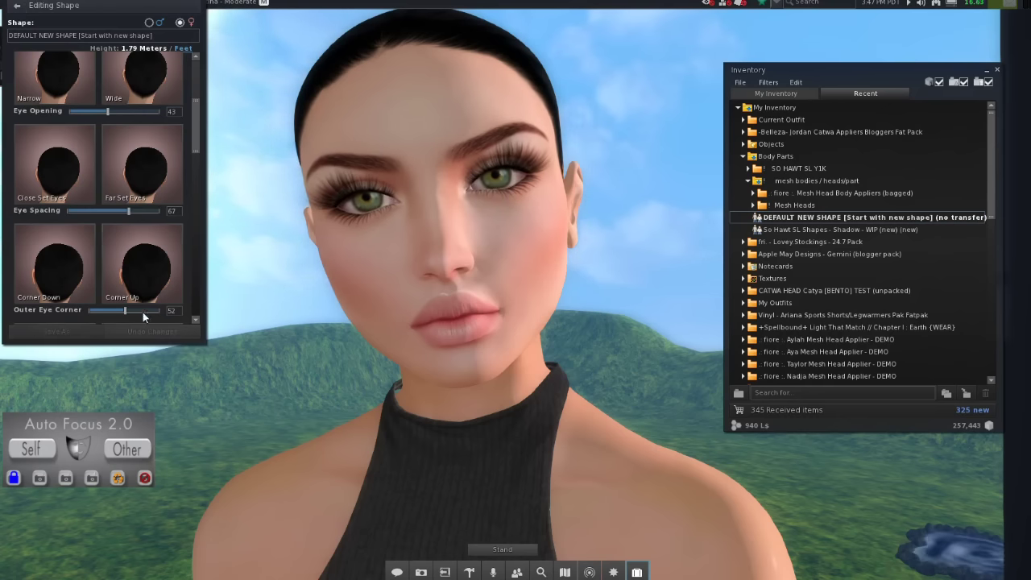
# Try Outer Eye Corner at 50 and Inner Eye Corner at 43, undoing each change.
pyautogui.moveTo(126, 310); pyautogui.dragTo(165, 313)
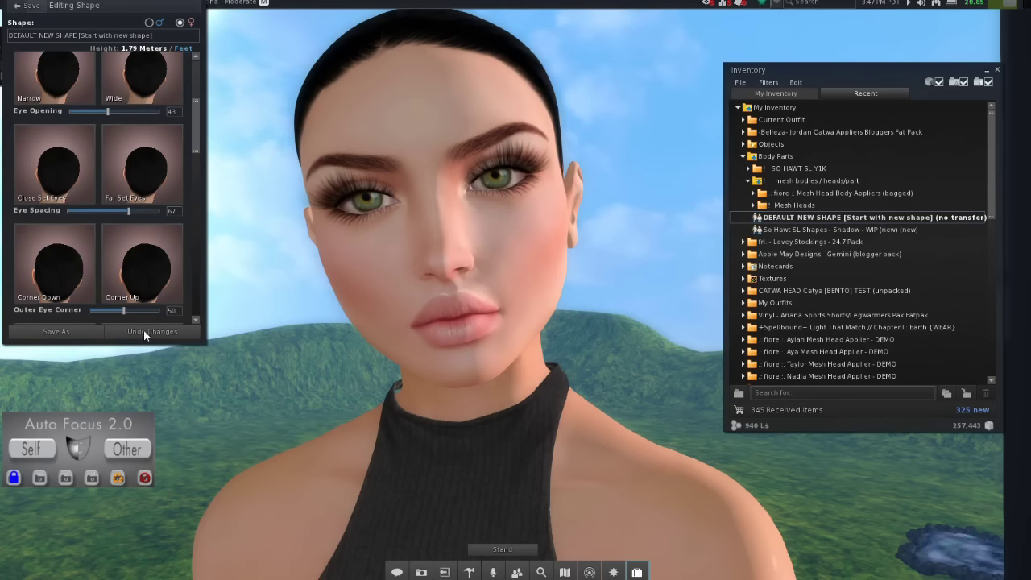
pyautogui.click(145, 331)
pyautogui.moveTo(198, 127); pyautogui.dragTo(200, 139)
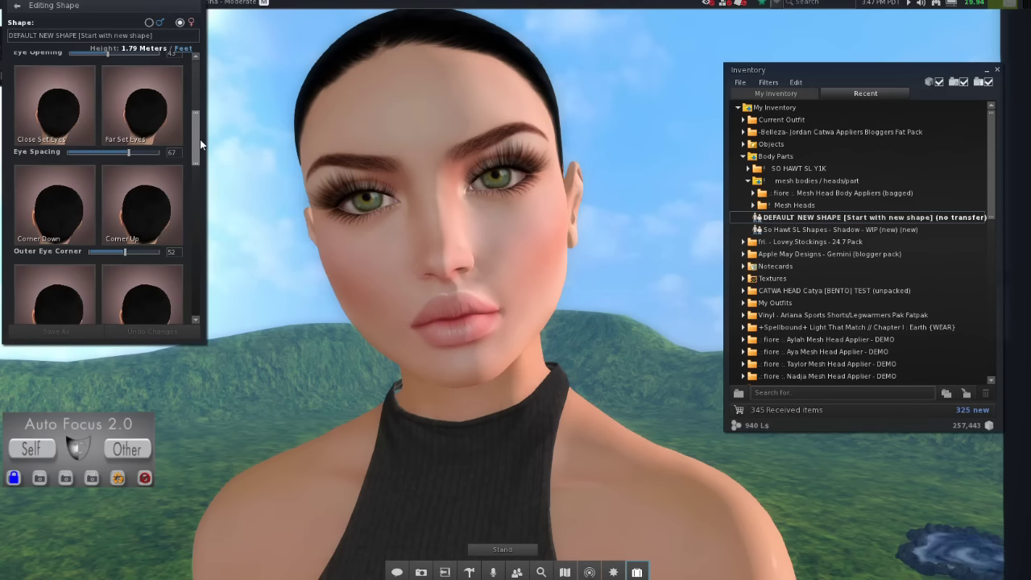
pyautogui.moveTo(200, 139); pyautogui.dragTo(204, 168)
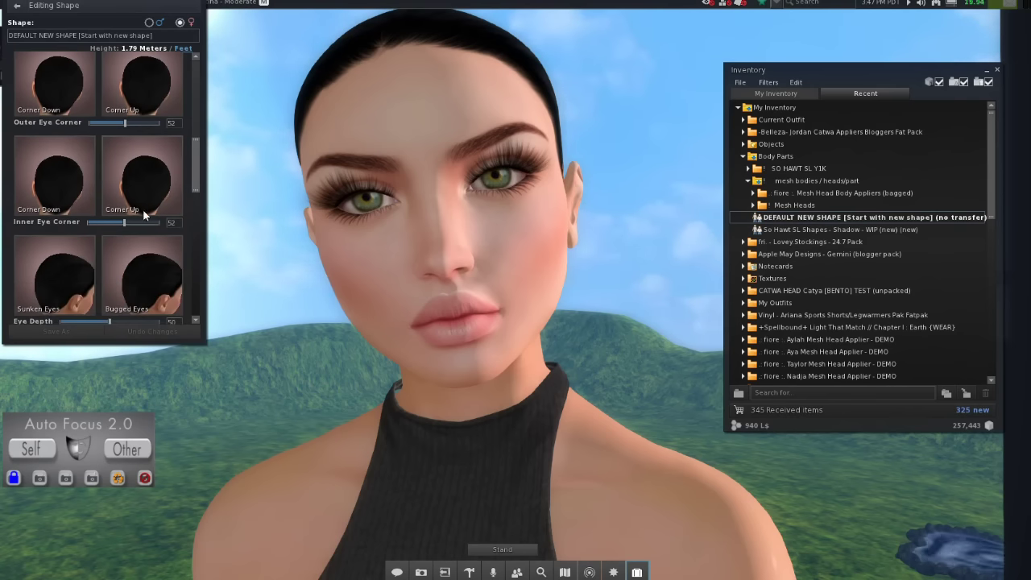
pyautogui.moveTo(128, 223)
pyautogui.mouseDown()
pyautogui.moveTo(82, 221)
pyautogui.moveTo(127, 223)
pyautogui.mouseUp()
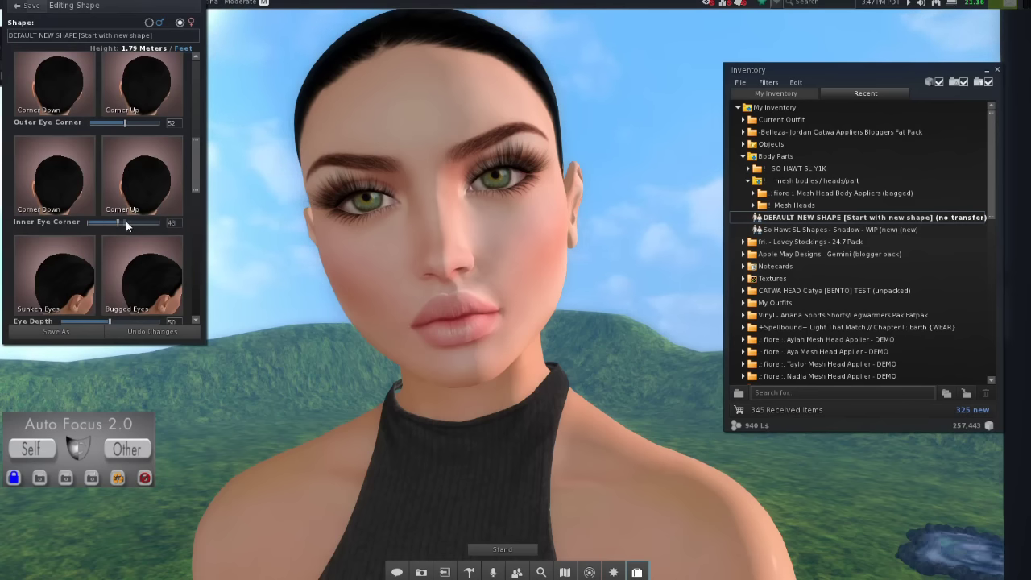
pyautogui.click(171, 331)
# Try Eye Depth at 46, undo it, and try a different Upper Eyelid Fold.
pyautogui.scroll(-5, 124, 161)
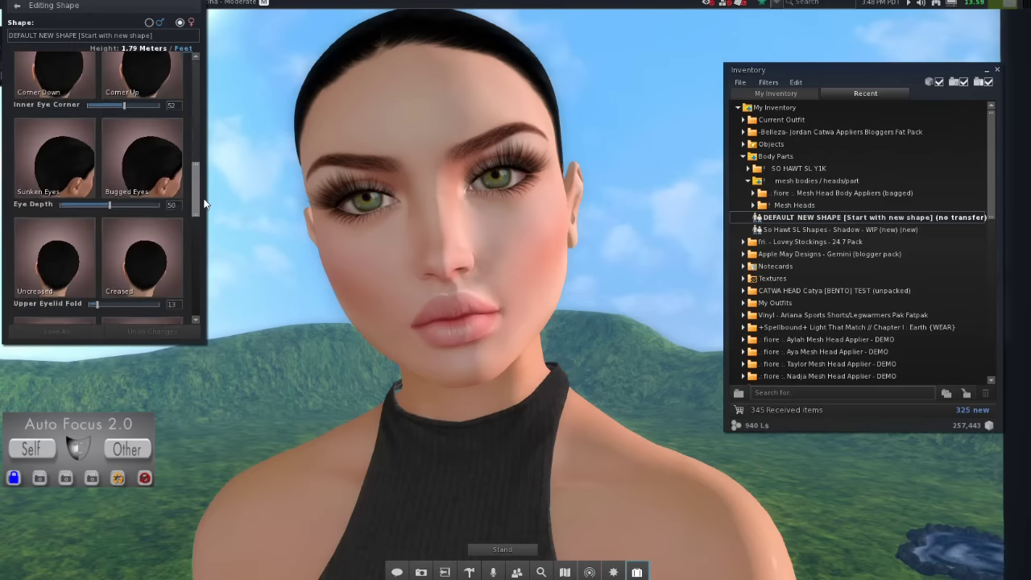
pyautogui.moveTo(108, 162)
pyautogui.mouseDown()
pyautogui.moveTo(55, 167)
pyautogui.moveTo(162, 164)
pyautogui.moveTo(109, 170)
pyautogui.mouseUp()
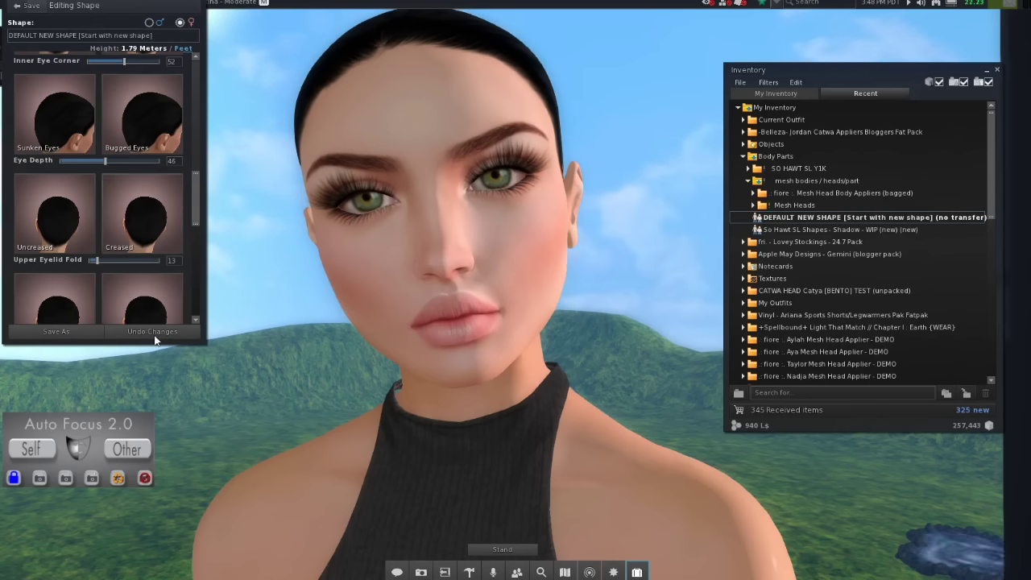
pyautogui.moveTo(106, 263)
pyautogui.mouseDown()
pyautogui.moveTo(170, 261)
pyautogui.moveTo(97, 265)
pyautogui.moveTo(145, 269)
pyautogui.moveTo(122, 262)
pyautogui.mouseUp()
# Try Eye Bags at 21 and undo the change.
pyautogui.moveTo(198, 207); pyautogui.dragTo(204, 230)
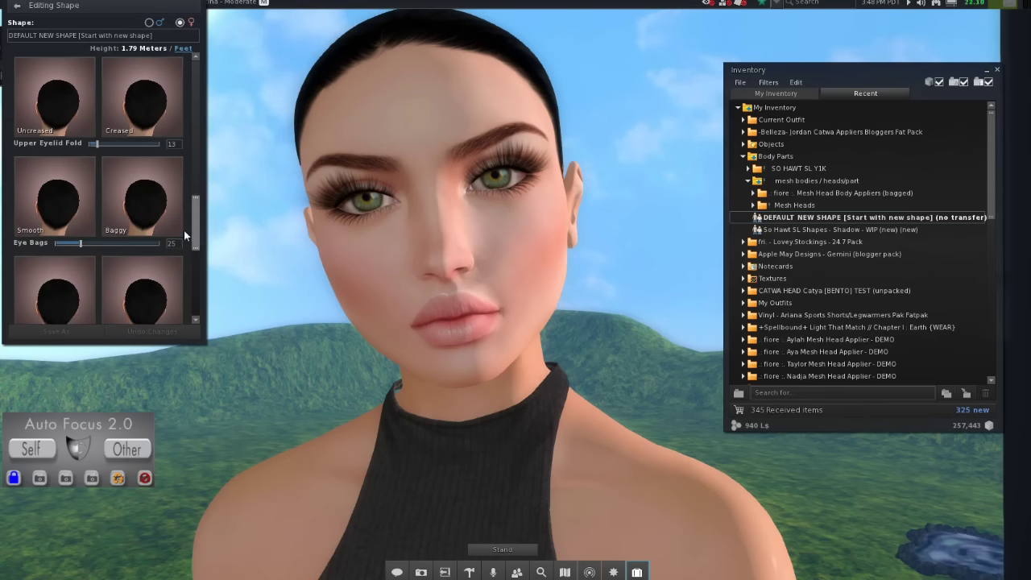
pyautogui.moveTo(80, 243)
pyautogui.mouseDown()
pyautogui.moveTo(139, 242)
pyautogui.moveTo(71, 242)
pyautogui.moveTo(139, 240)
pyautogui.moveTo(75, 245)
pyautogui.mouseUp()
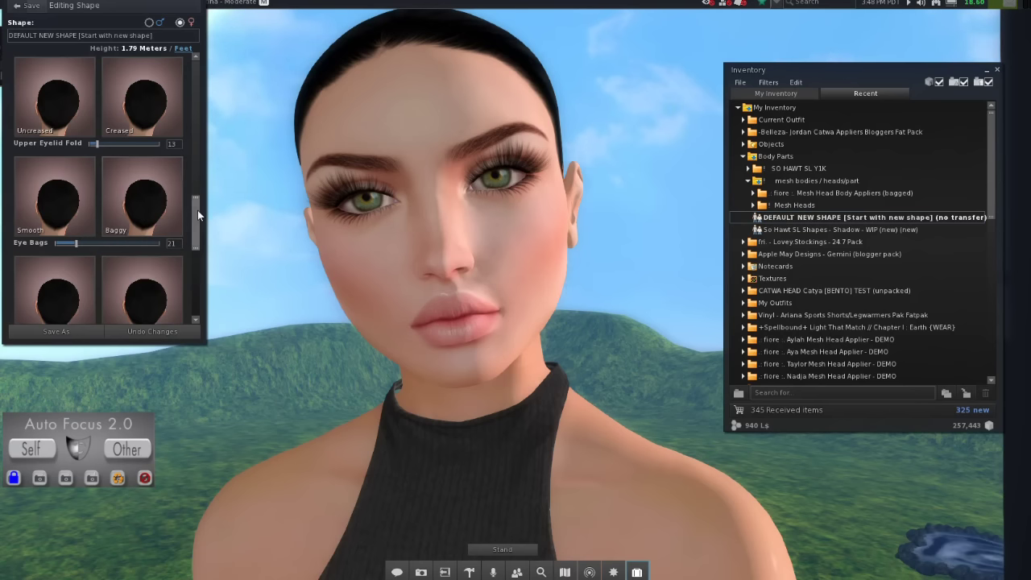
pyautogui.scroll(-3, 197, 213)
pyautogui.click(177, 331)
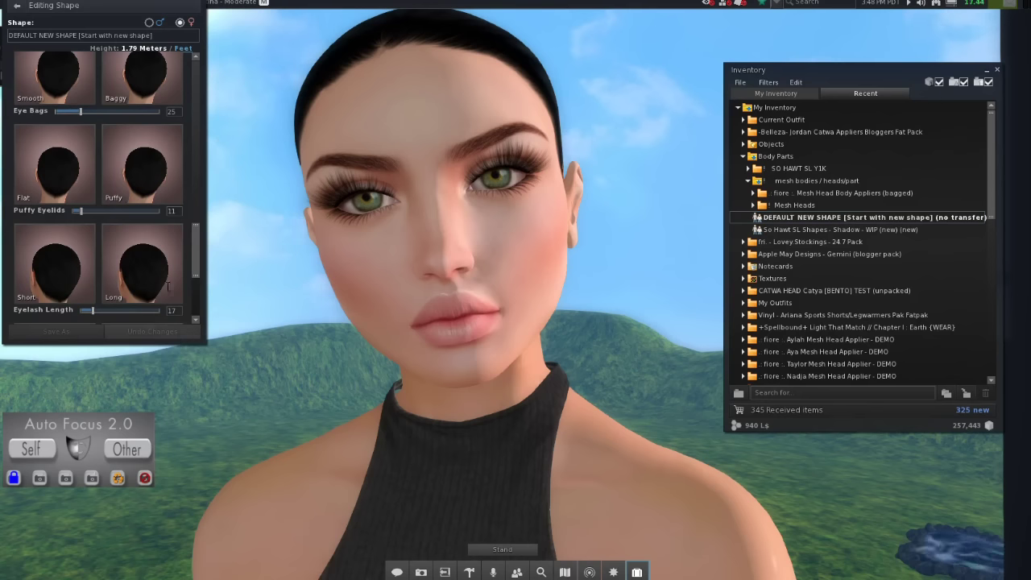
# Try Eyelash Length at 19 and shift Eye Pop, undoing each change.
pyautogui.moveTo(91, 310)
pyautogui.mouseDown()
pyautogui.moveTo(129, 310)
pyautogui.moveTo(107, 310)
pyautogui.mouseUp()
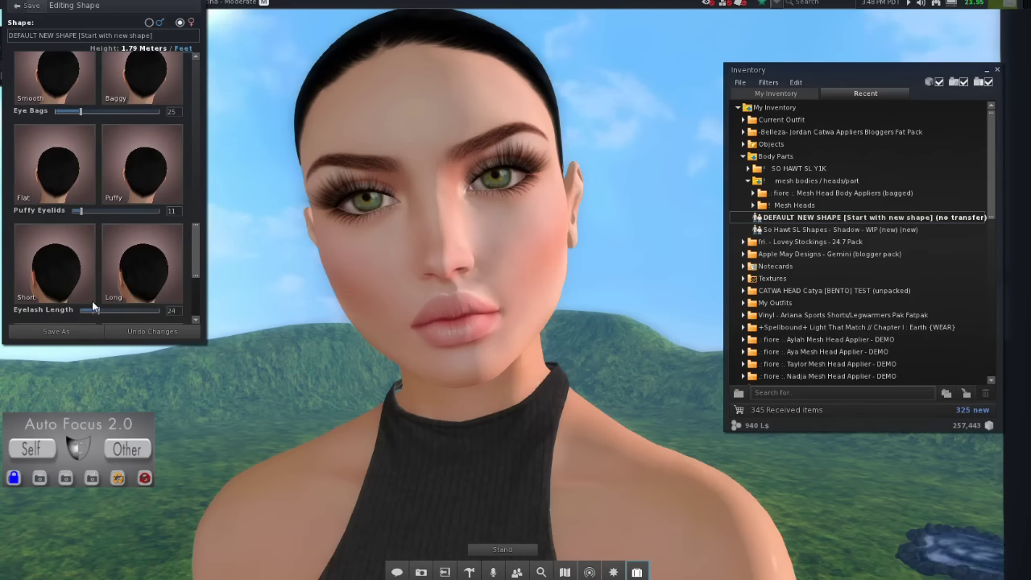
pyautogui.click(141, 332)
pyautogui.moveTo(196, 251); pyautogui.dragTo(201, 287)
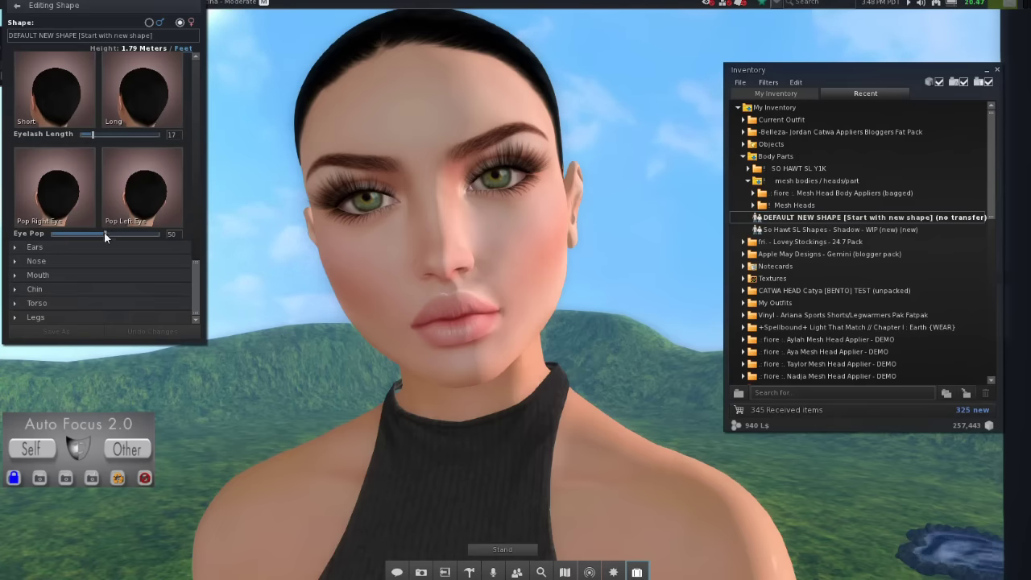
pyautogui.moveTo(52, 235); pyautogui.dragTo(111, 239)
pyautogui.click(165, 333)
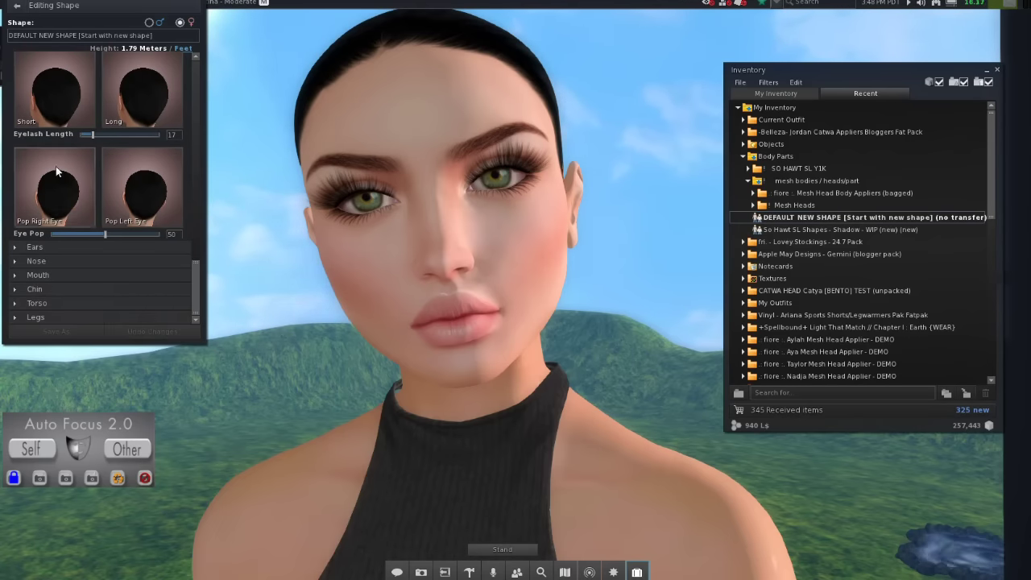
# Collapse the Eyes settings and expand the Ears settings of the shape.
pyautogui.scroll(5, 52, 168)
pyautogui.scroll(2, 49, 171)
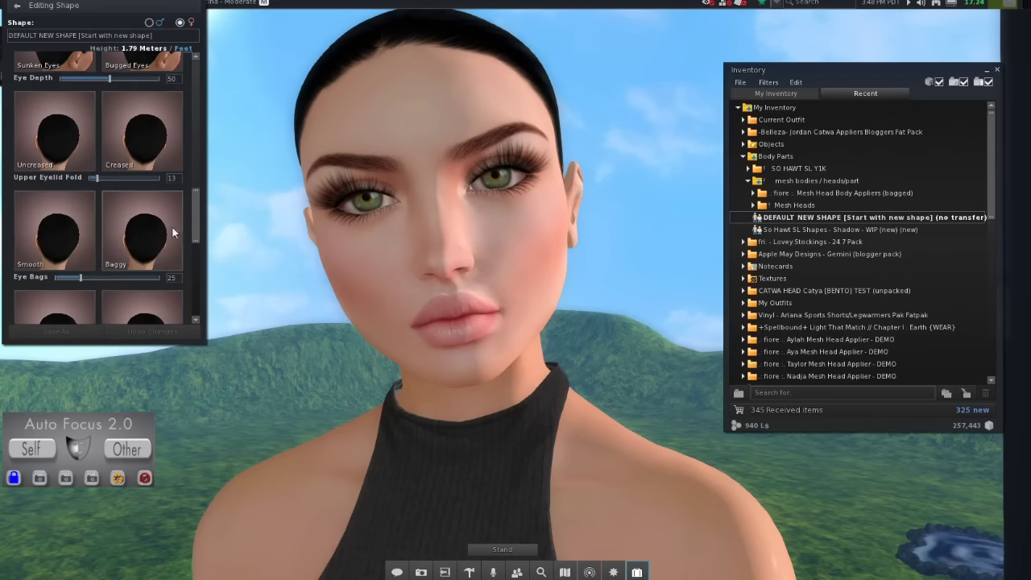
pyautogui.moveTo(199, 222); pyautogui.dragTo(213, 71)
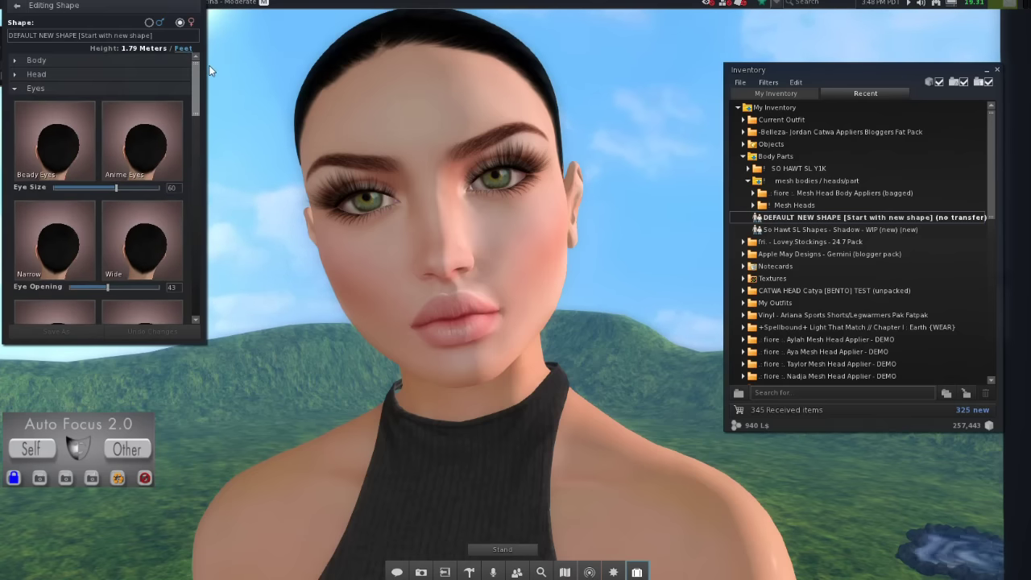
pyautogui.click(14, 91)
pyautogui.click(14, 103)
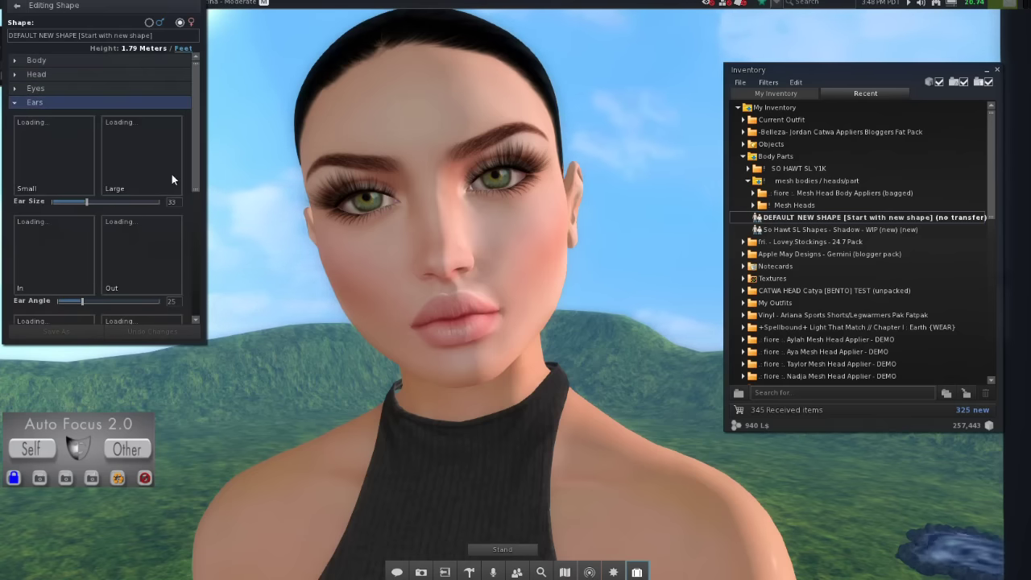
# View the ear from the side, try Ear Size at 97, and increase Ear Angle.
pyautogui.keyDown('alt'); pyautogui.click(520, 289); pyautogui.keyUp('alt')
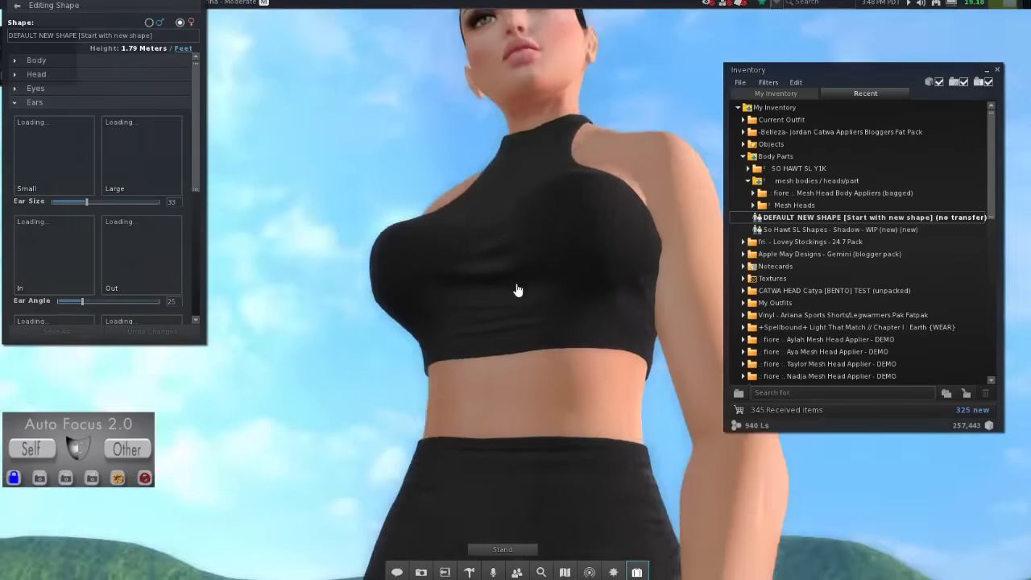
pyautogui.keyDown('alt'); pyautogui.click(550, 116); pyautogui.keyUp('alt')
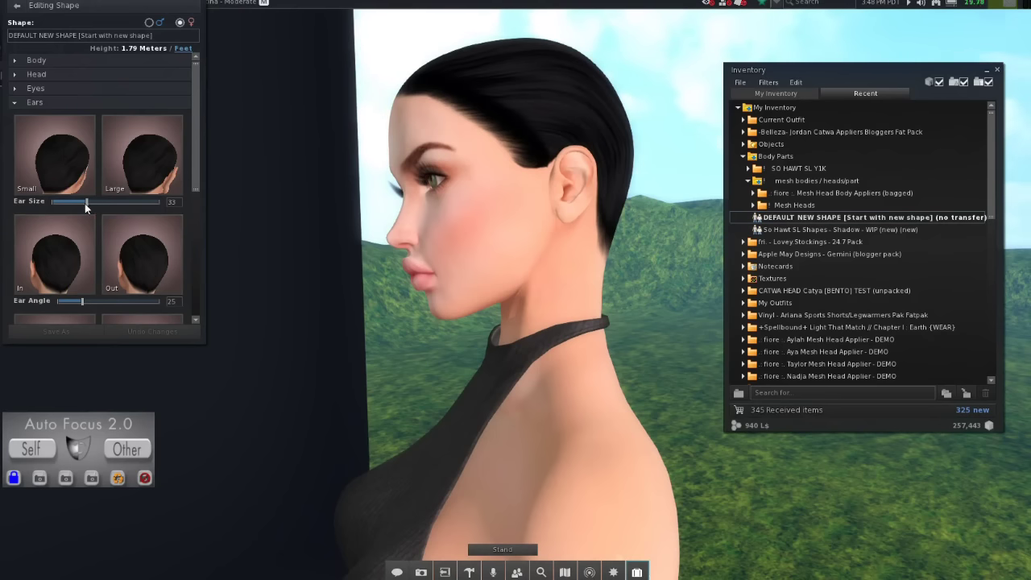
pyautogui.moveTo(87, 202); pyautogui.dragTo(156, 205)
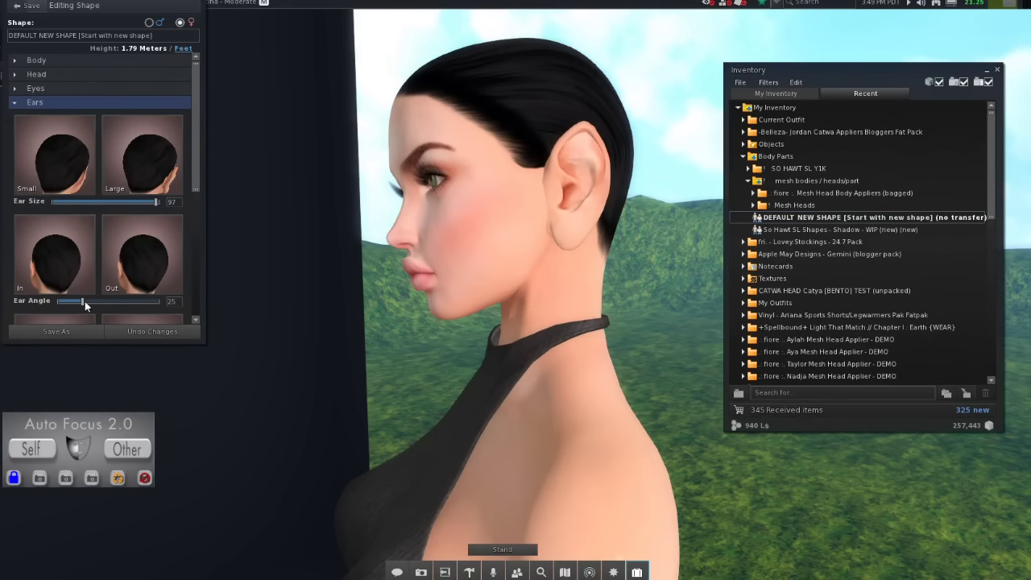
pyautogui.moveTo(85, 302); pyautogui.dragTo(122, 311)
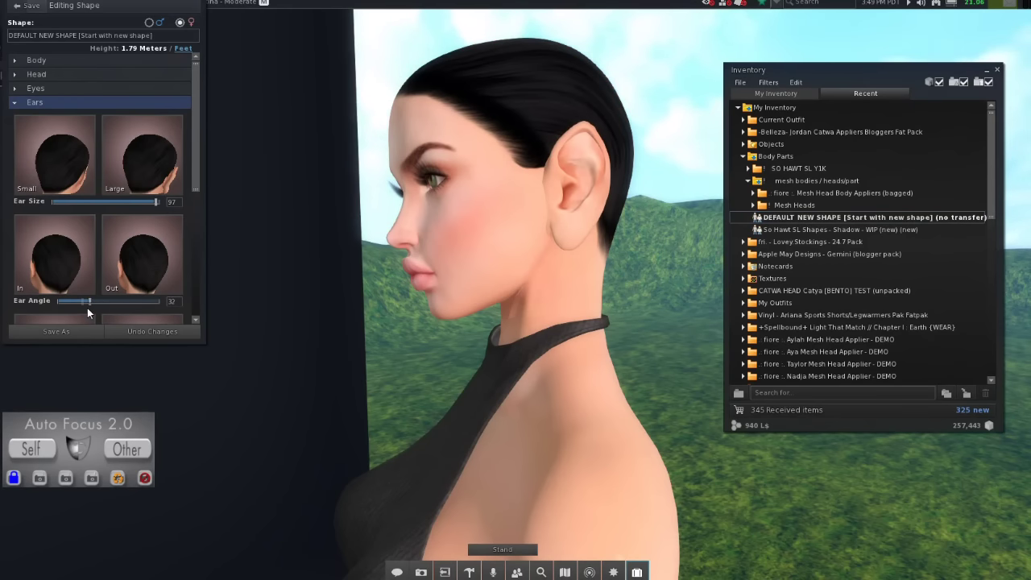
# Try Ear Tips at 100, check the ears from the front, and undo all ear changes.
pyautogui.moveTo(196, 149); pyautogui.dragTo(207, 283)
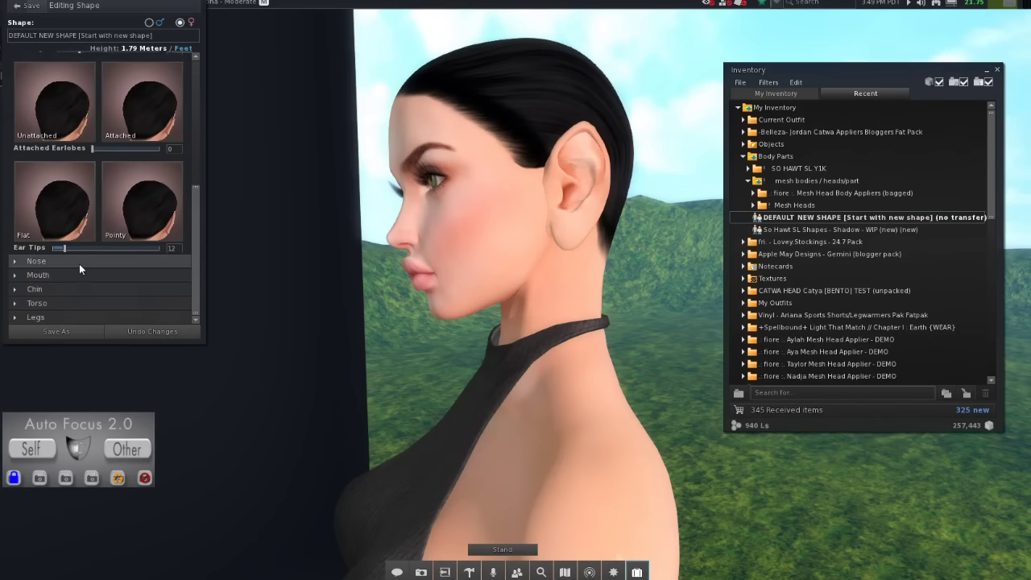
pyautogui.moveTo(65, 248); pyautogui.dragTo(176, 252)
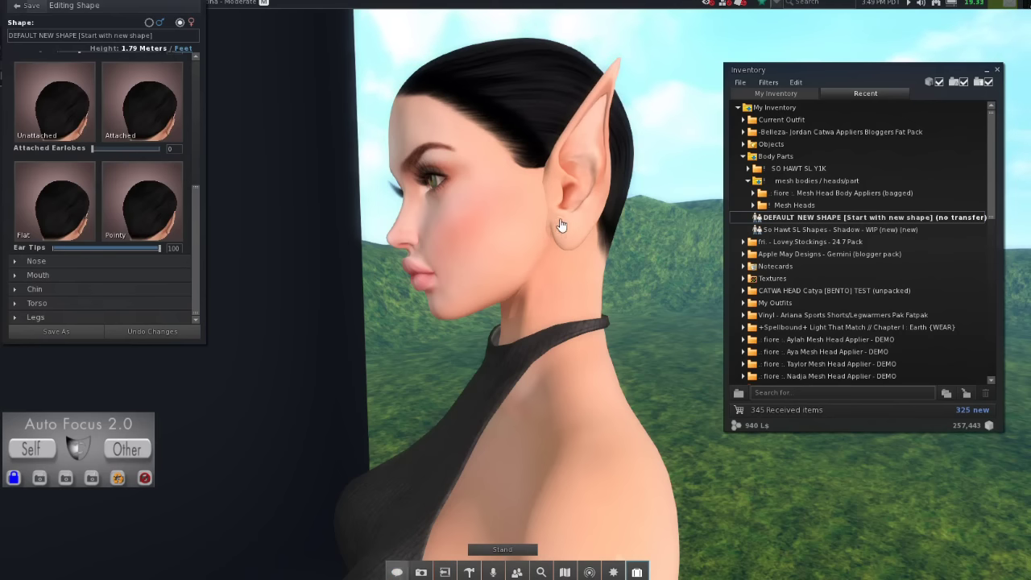
pyautogui.moveTo(506, 282)
pyautogui.mouseDown()
pyautogui.moveTo(495, 283)
pyautogui.moveTo(596, 279)
pyautogui.moveTo(521, 285)
pyautogui.mouseUp()
pyautogui.press('Escape')
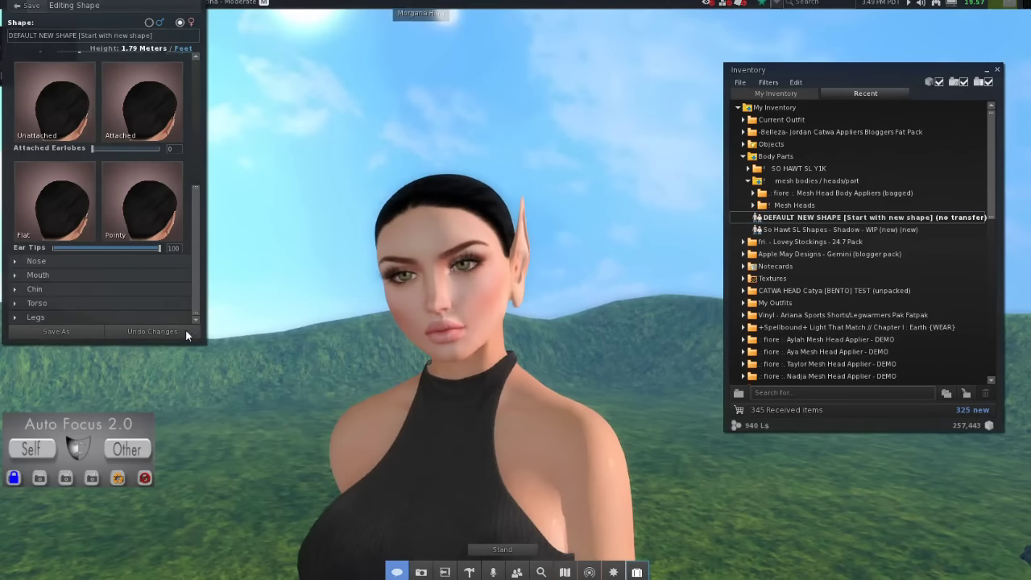
pyautogui.click(185, 331)
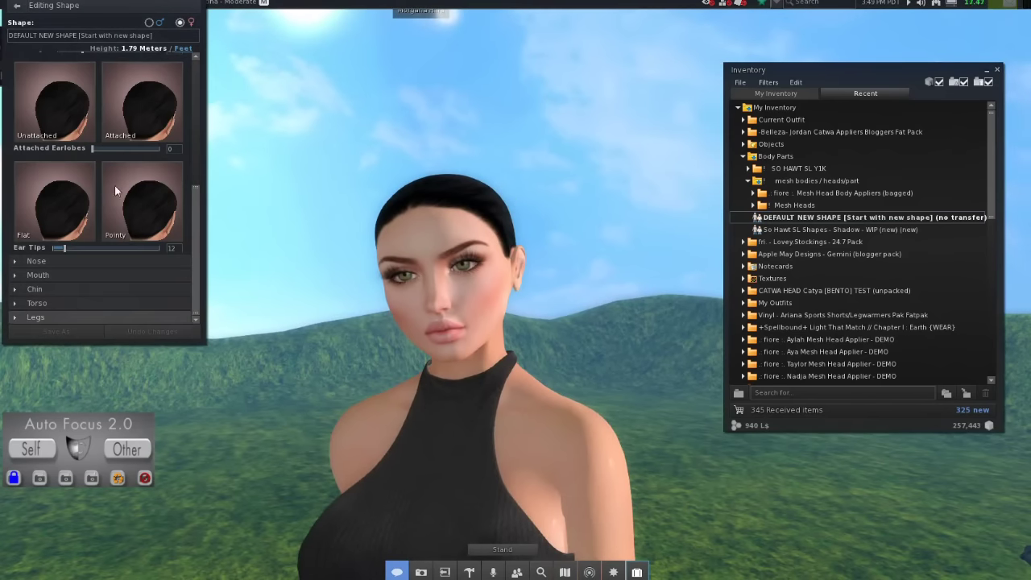
# Expand the Nose settings of the shape and view the head in profile.
pyautogui.click(15, 262)
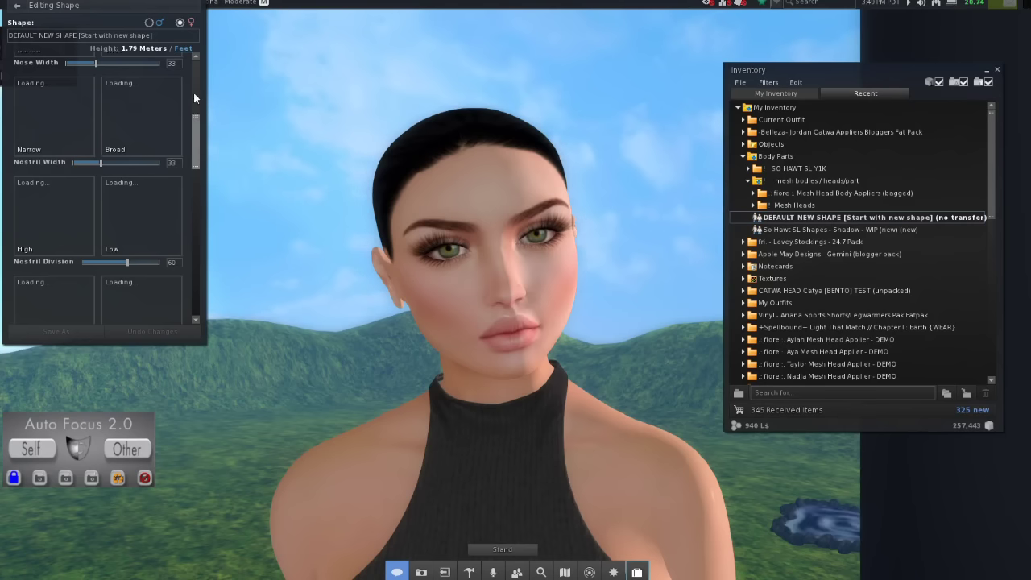
pyautogui.scroll(5, 193, 106)
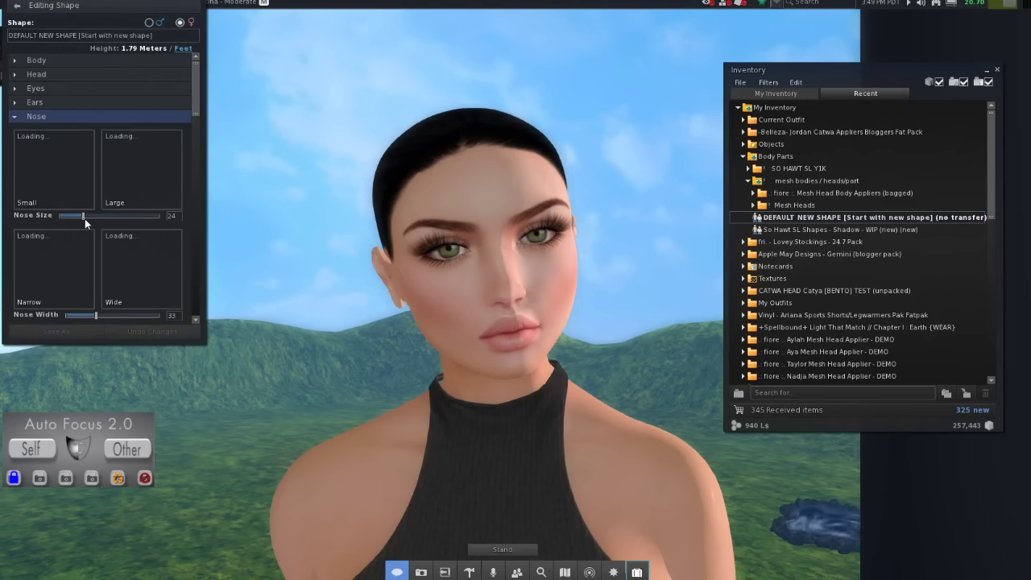
pyautogui.moveTo(562, 284); pyautogui.dragTo(520, 285)
# Try Nose Size at 100 and 70 and Upper Bridge at 100, and undo the nose changes.
pyautogui.moveTo(86, 214); pyautogui.dragTo(165, 227)
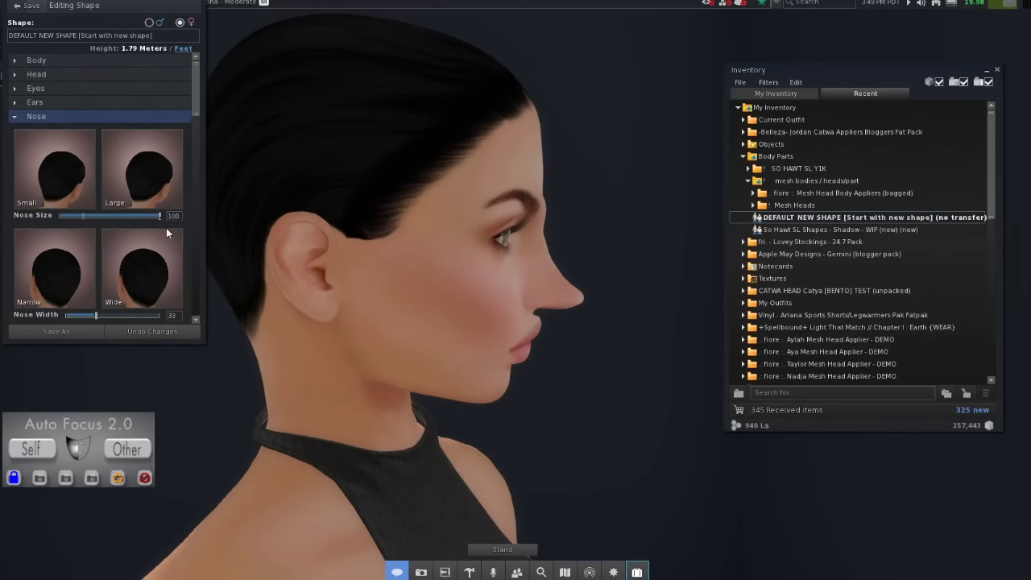
pyautogui.moveTo(150, 215); pyautogui.dragTo(129, 215)
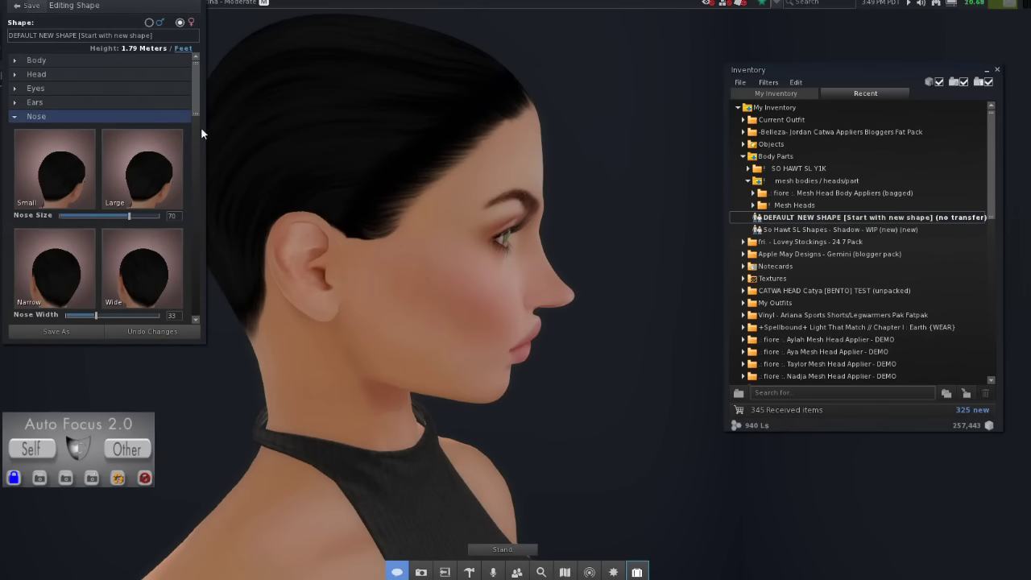
pyautogui.moveTo(195, 104); pyautogui.dragTo(214, 217)
pyautogui.moveTo(94, 183); pyautogui.dragTo(157, 194)
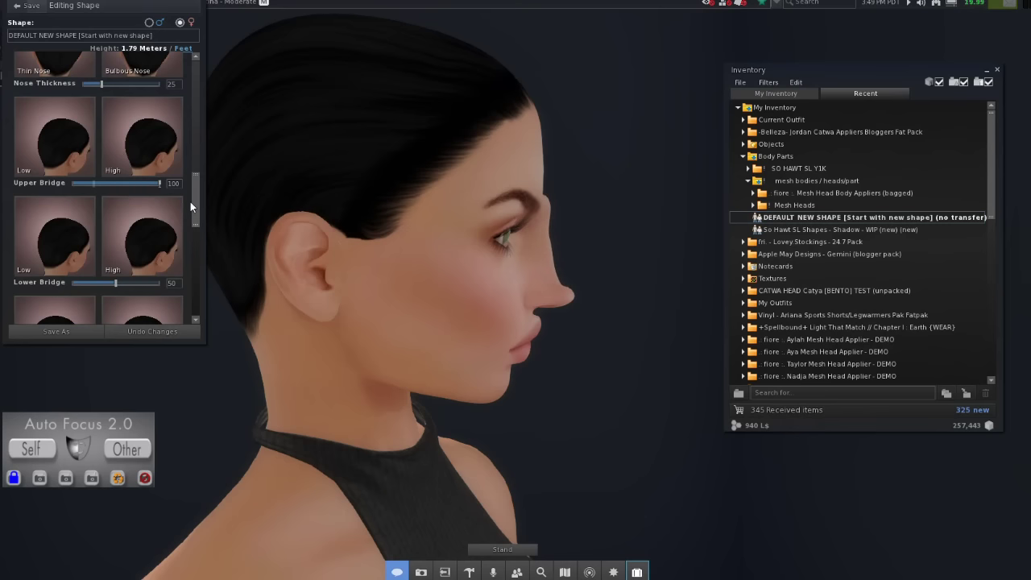
pyautogui.click(157, 331)
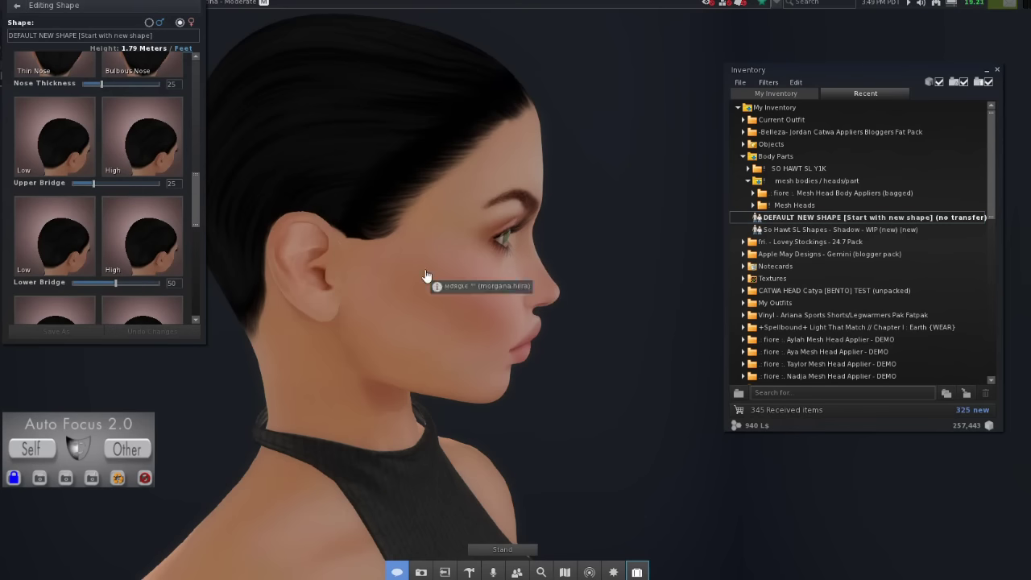
# From a front view, try Nose Width at 52 and Nostril Width at 28, undoing each change.
pyautogui.moveTo(485, 275); pyautogui.dragTo(515, 290)
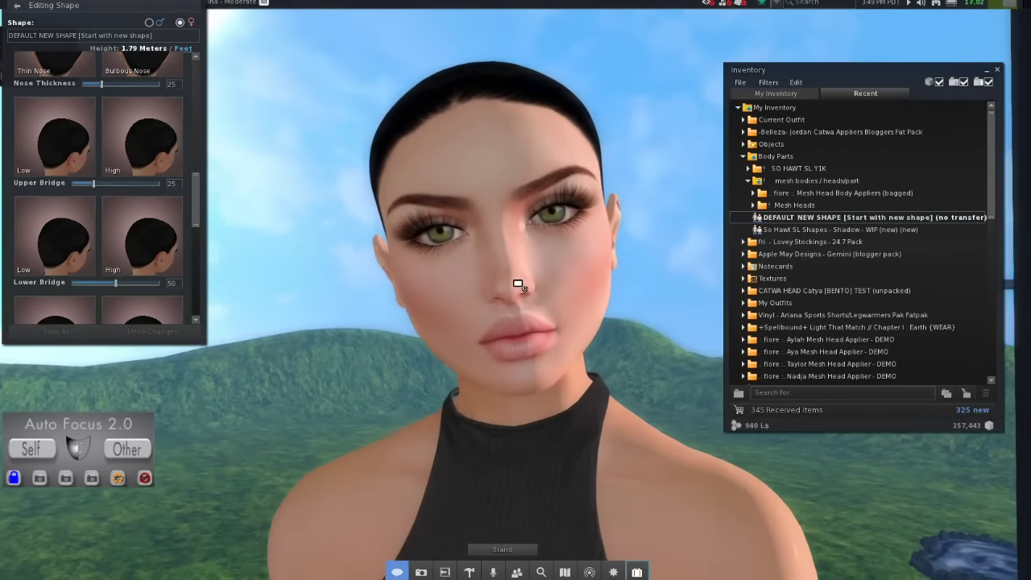
pyautogui.moveTo(195, 194); pyautogui.dragTo(215, 120)
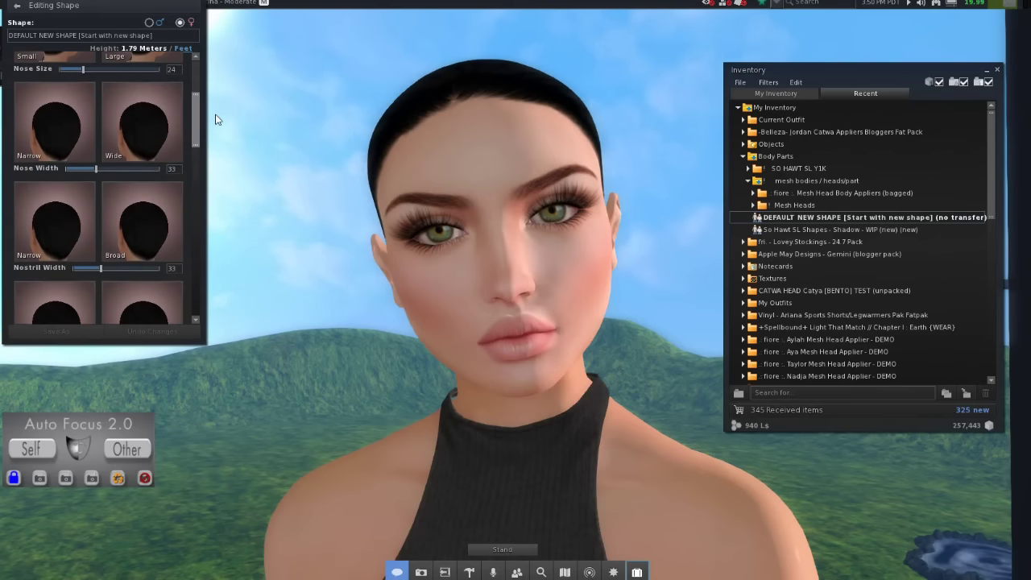
pyautogui.moveTo(95, 168)
pyautogui.mouseDown()
pyautogui.moveTo(135, 169)
pyautogui.moveTo(89, 184)
pyautogui.moveTo(104, 187)
pyautogui.mouseUp()
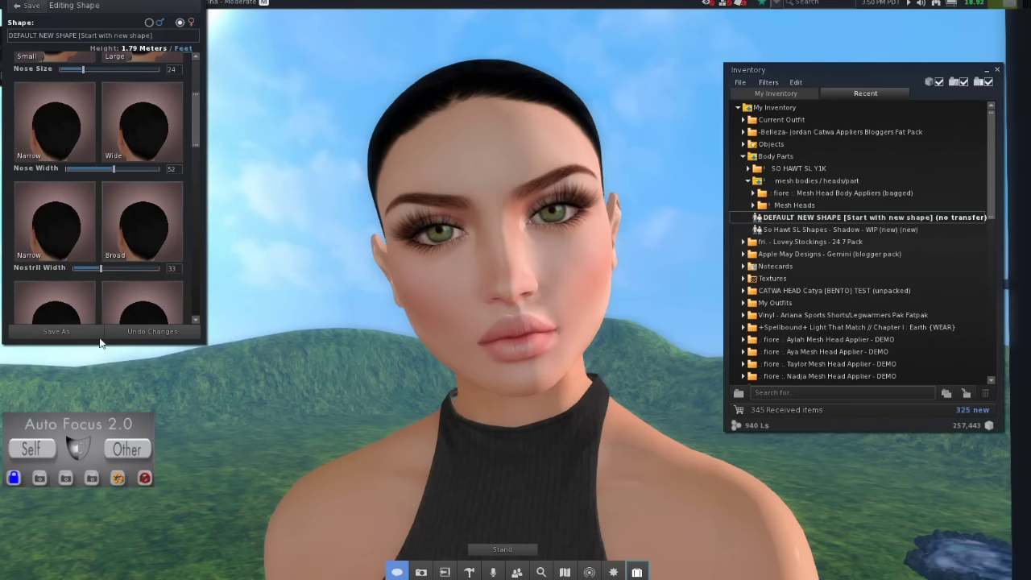
pyautogui.click(140, 338)
pyautogui.moveTo(99, 268); pyautogui.dragTo(155, 279)
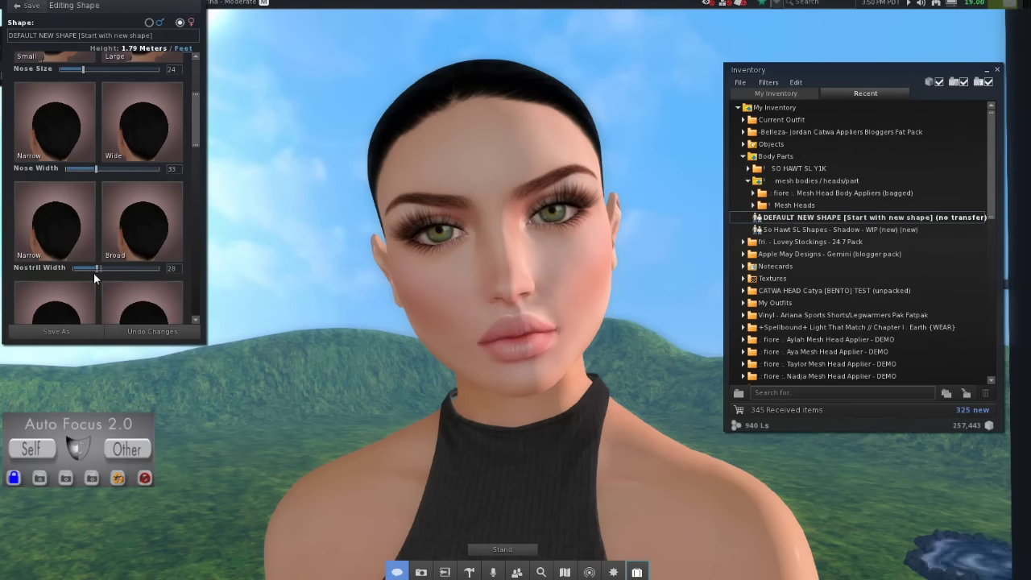
pyautogui.click(158, 331)
# Try a much lower Nostril Division and a Nose Thickness of 51, undoing each change.
pyautogui.moveTo(198, 129); pyautogui.dragTo(204, 195)
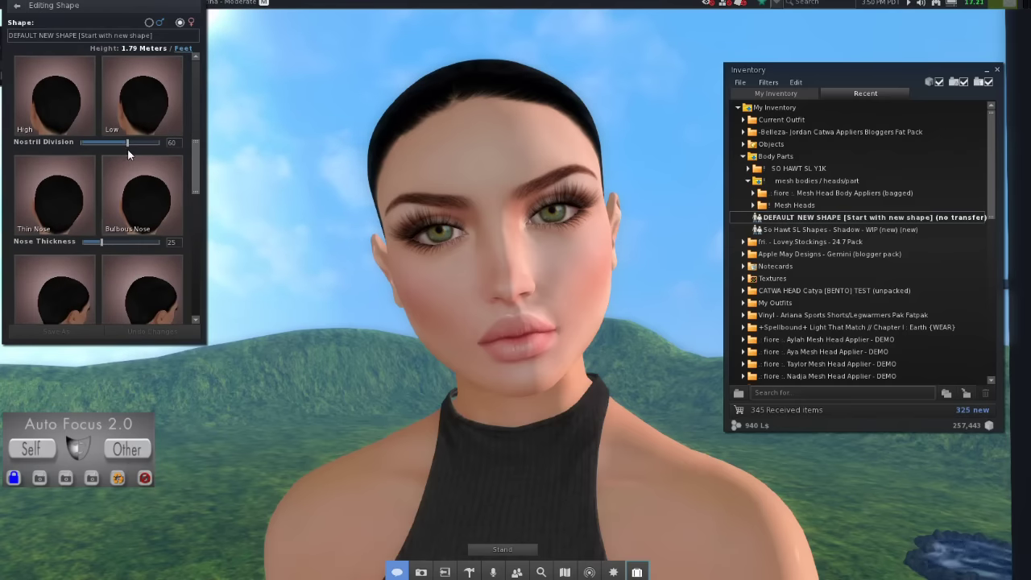
pyautogui.moveTo(127, 144); pyautogui.dragTo(99, 147)
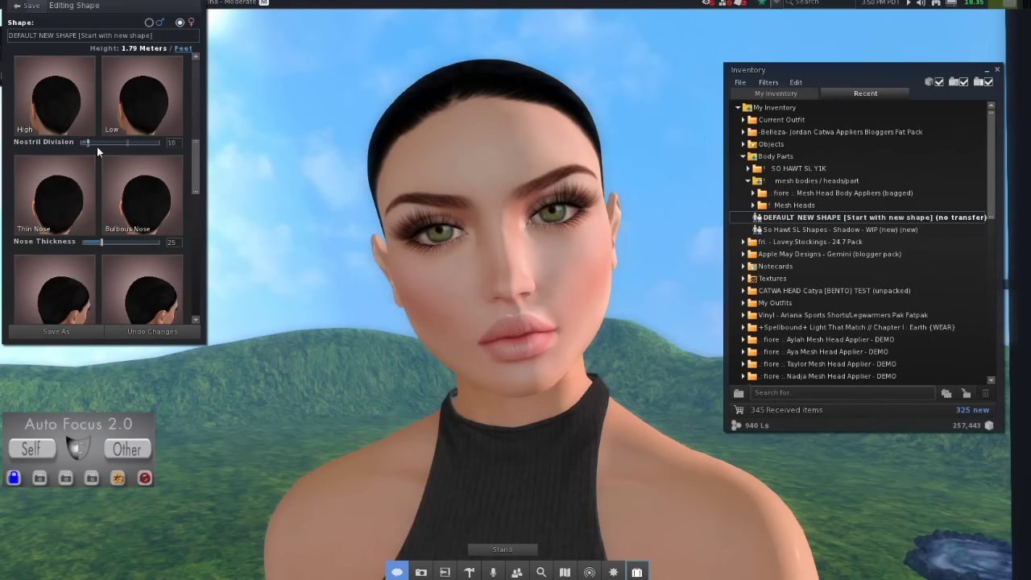
pyautogui.click(164, 330)
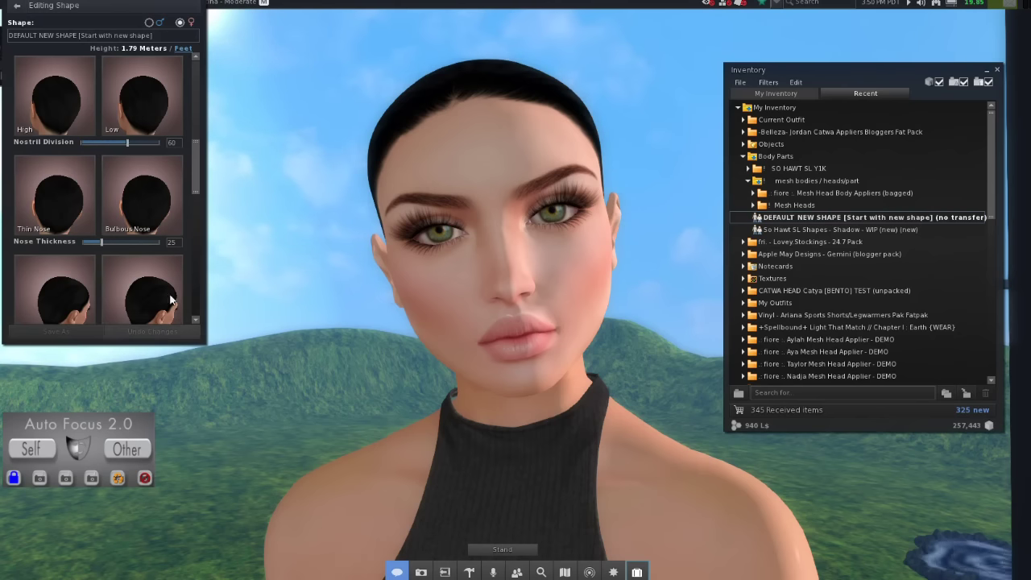
pyautogui.moveTo(104, 240); pyautogui.dragTo(91, 244)
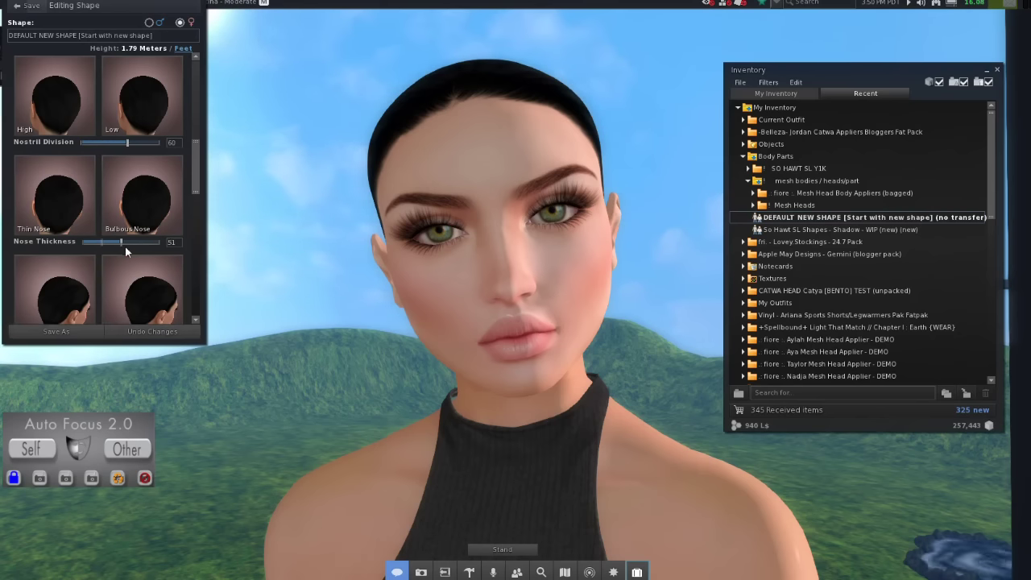
pyautogui.click(172, 333)
# Try Upper Bridge at 24 from the front view and undo the change.
pyautogui.scroll(-1, 198, 173)
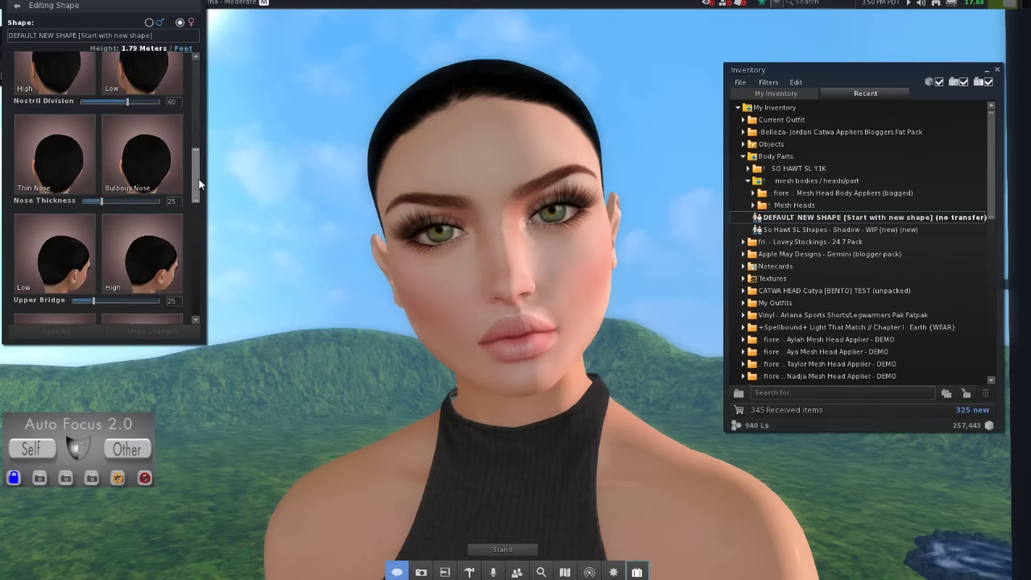
pyautogui.scroll(-3, 199, 184)
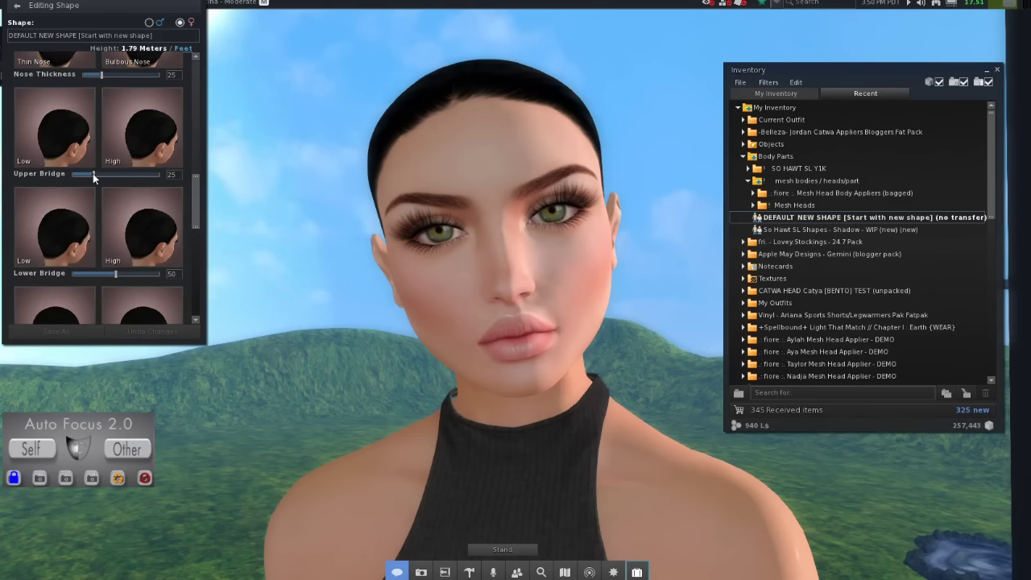
pyautogui.moveTo(95, 172)
pyautogui.mouseDown()
pyautogui.moveTo(117, 174)
pyautogui.moveTo(108, 174)
pyautogui.mouseUp()
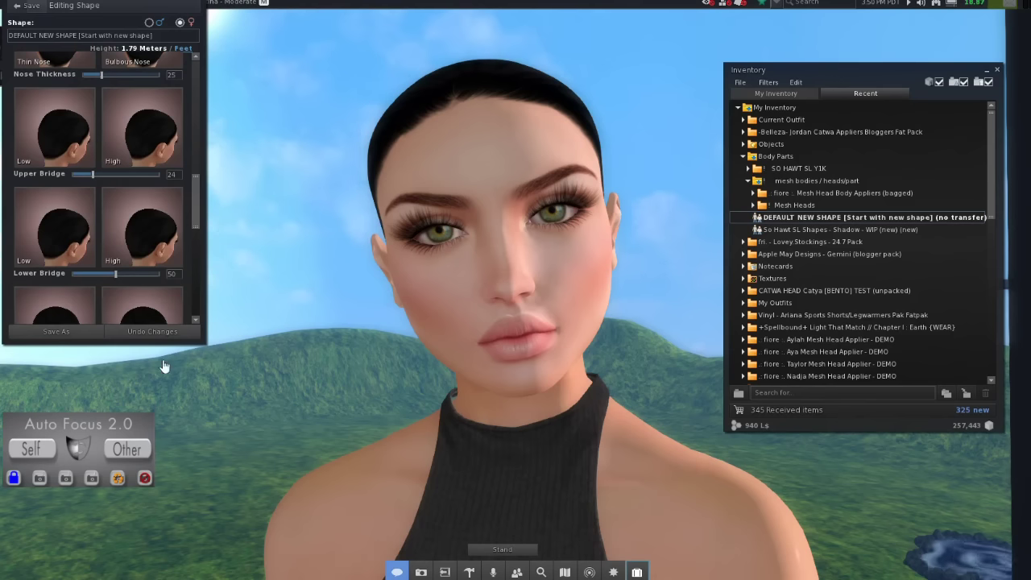
pyautogui.click(153, 332)
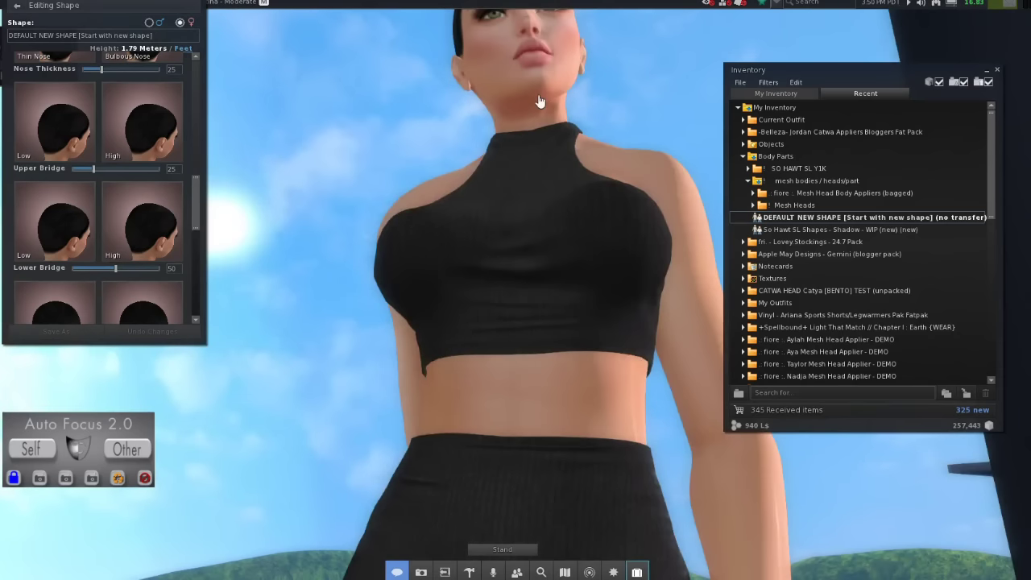
# With the head in profile, try Lower Bridge at 57 and Upper Bridge at 100 and 21, and undo the changes.
pyautogui.moveTo(541, 124); pyautogui.dragTo(541, 301)
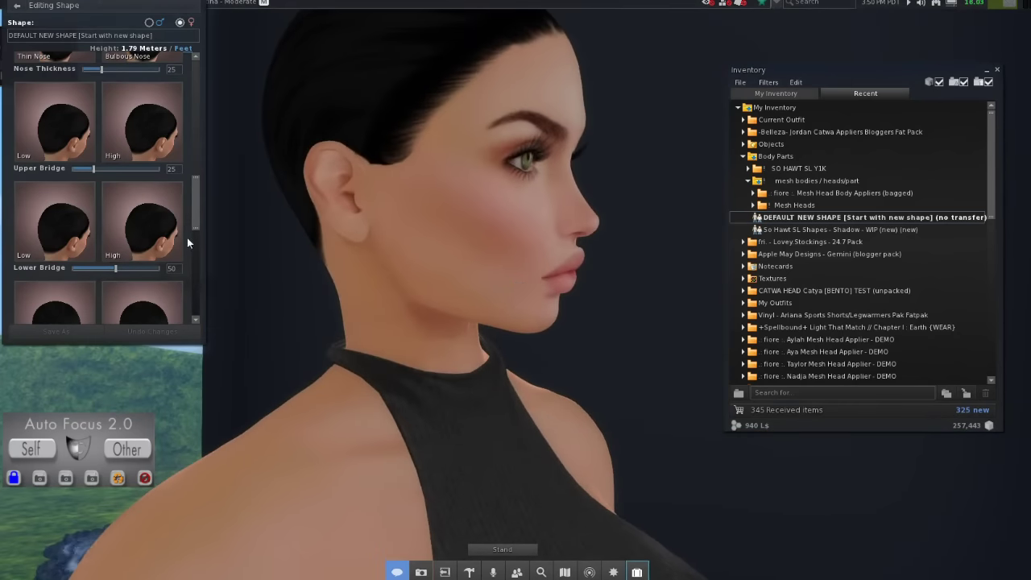
pyautogui.moveTo(113, 270)
pyautogui.mouseDown()
pyautogui.moveTo(145, 273)
pyautogui.moveTo(120, 271)
pyautogui.mouseUp()
pyautogui.moveTo(95, 167); pyautogui.dragTo(123, 172)
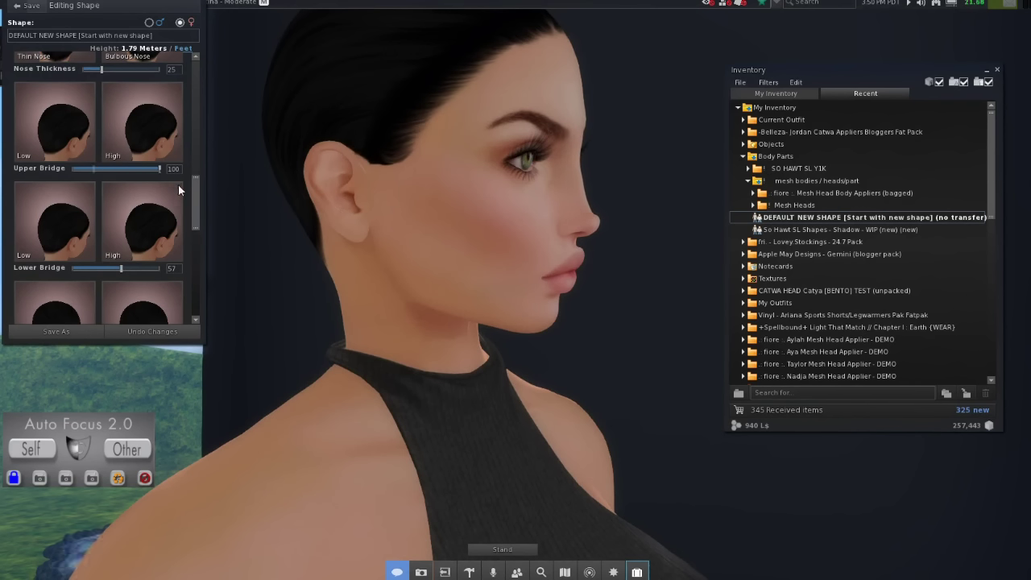
pyautogui.moveTo(185, 187); pyautogui.dragTo(113, 190)
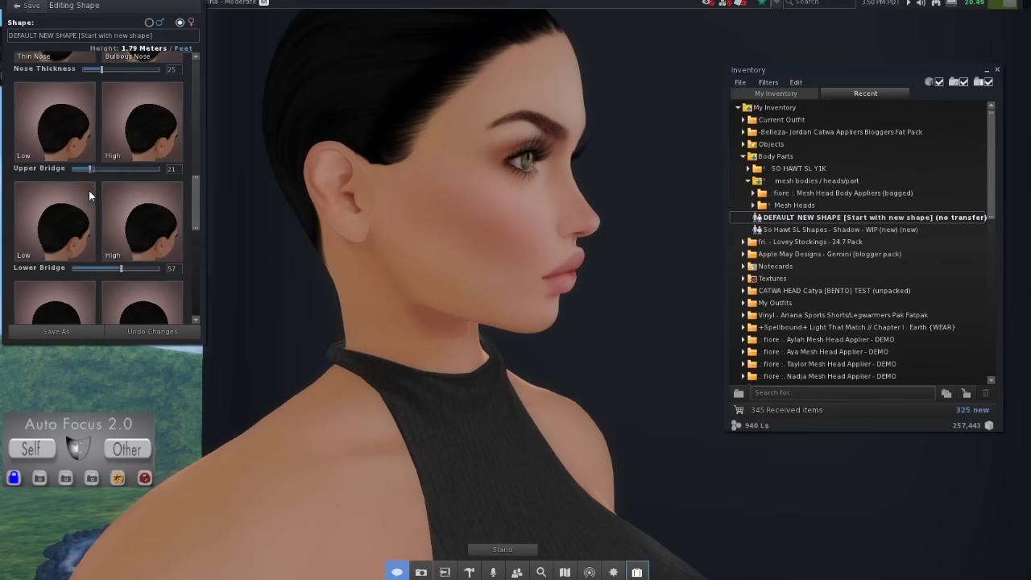
pyautogui.click(162, 329)
# Return to a front view of the face, try Bridge Width at 55, and undo it.
pyautogui.moveTo(193, 217); pyautogui.dragTo(207, 277)
pyautogui.moveTo(491, 221); pyautogui.dragTo(508, 284)
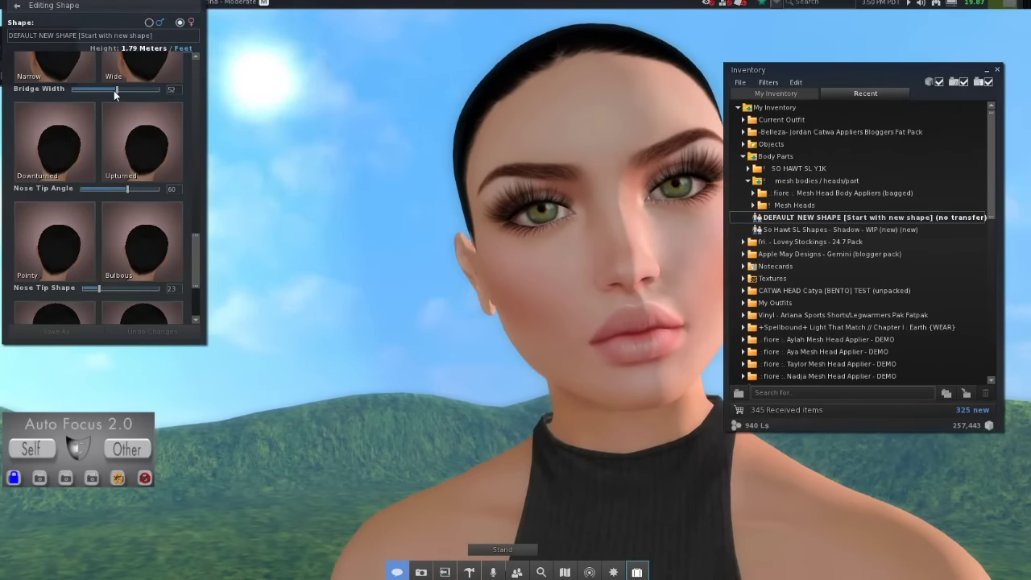
pyautogui.moveTo(124, 91); pyautogui.dragTo(92, 91)
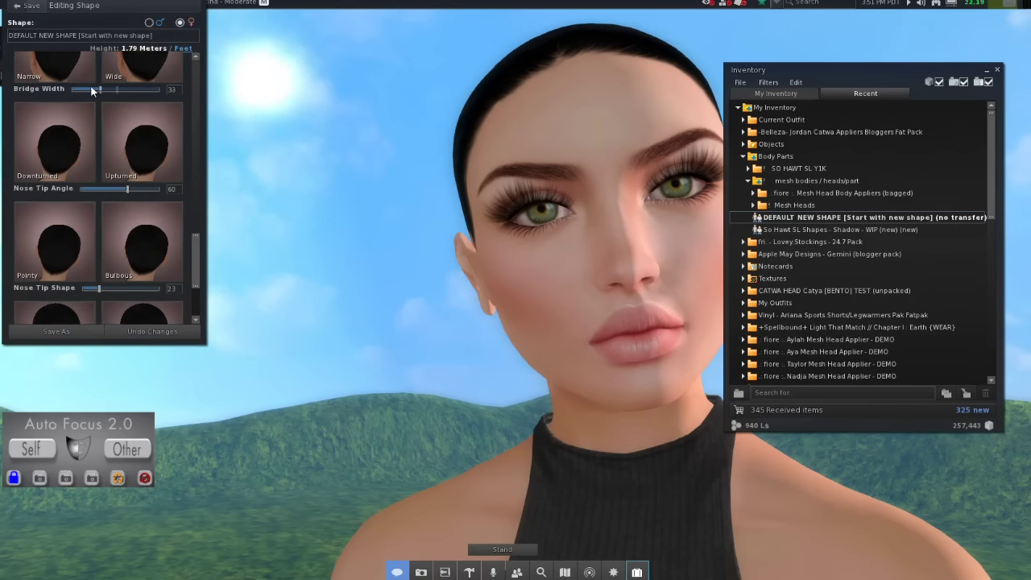
pyautogui.click(152, 331)
# Try Nose Tip Angle at 0 and Nose Tip Shape at 35, undoing each change.
pyautogui.moveTo(128, 189); pyautogui.dragTo(84, 192)
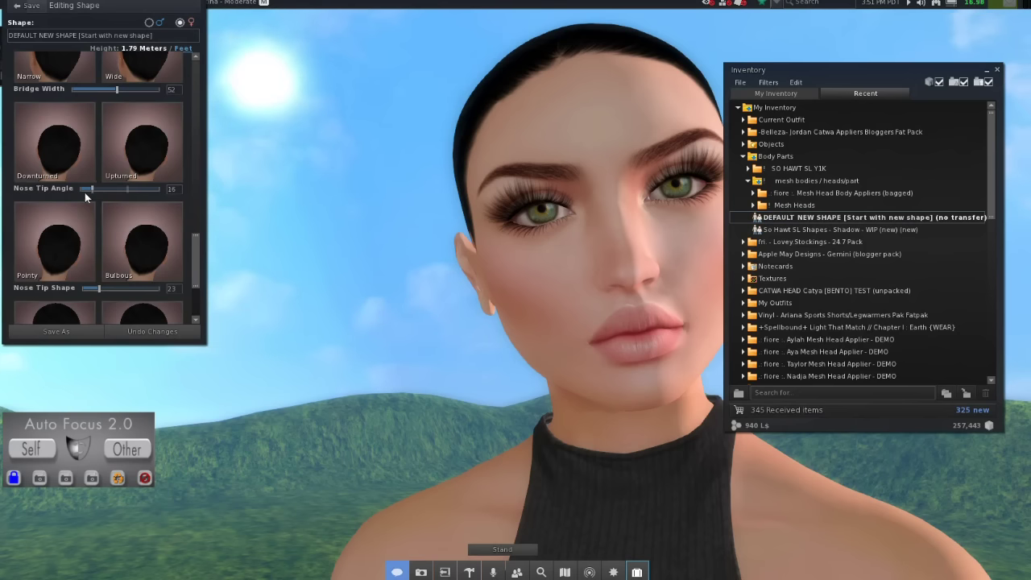
pyautogui.click(151, 327)
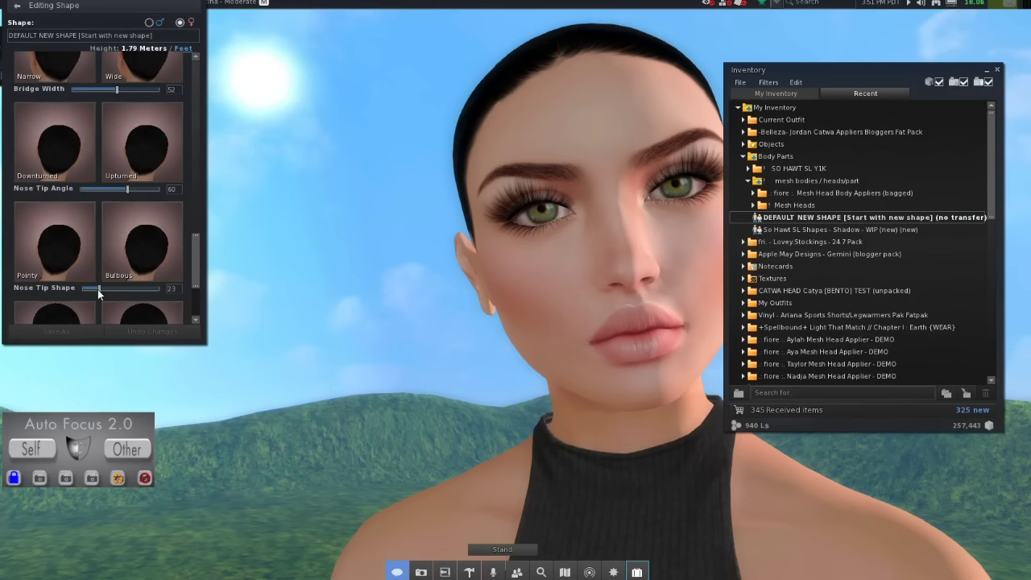
pyautogui.moveTo(97, 289); pyautogui.dragTo(105, 289)
pyautogui.moveTo(172, 294); pyautogui.dragTo(109, 289)
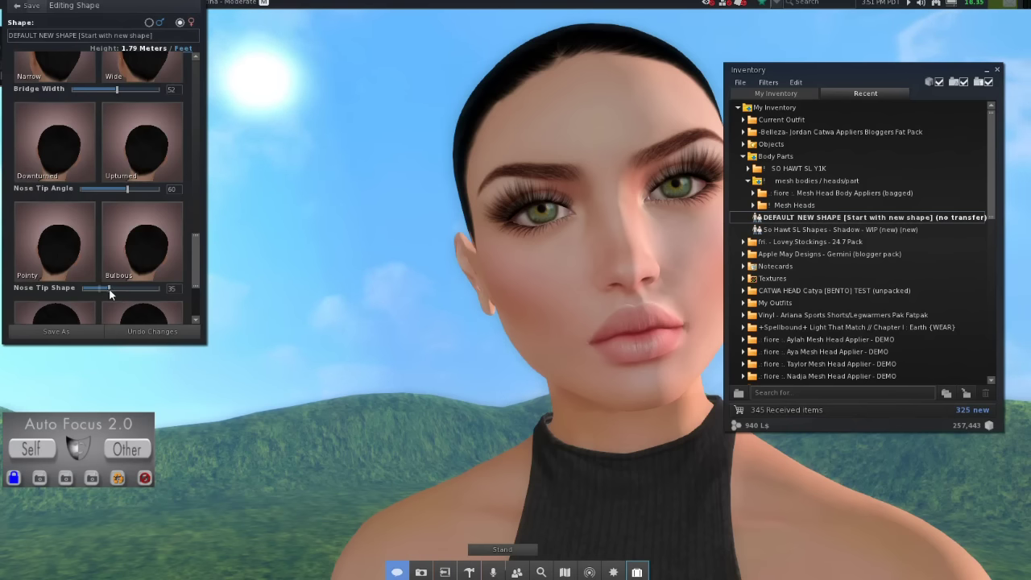
pyautogui.click(151, 331)
# Try Crooked Nose at 25 and undo the change.
pyautogui.moveTo(197, 279); pyautogui.dragTo(198, 311)
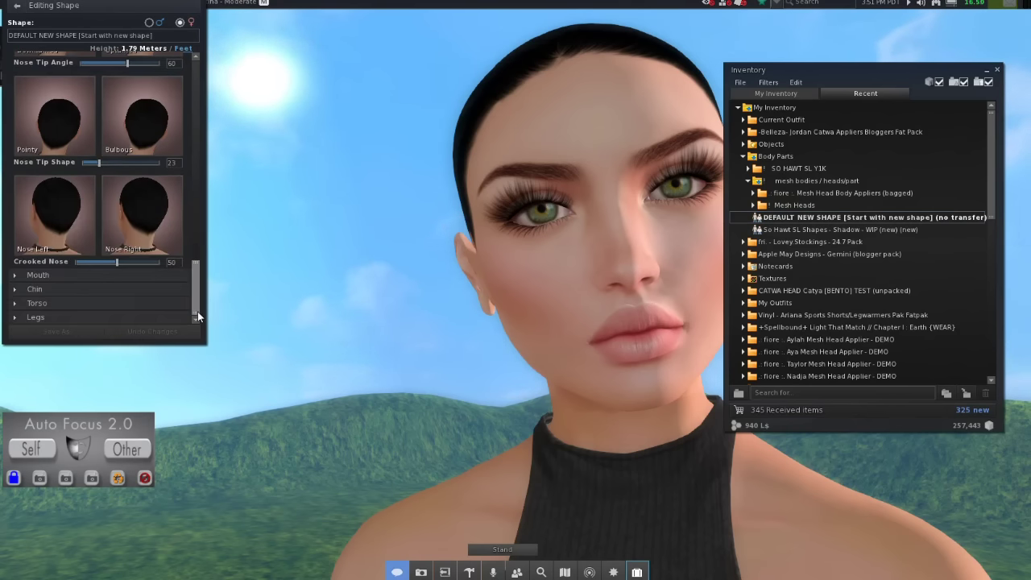
pyautogui.moveTo(116, 261)
pyautogui.mouseDown()
pyautogui.moveTo(156, 280)
pyautogui.moveTo(120, 260)
pyautogui.mouseUp()
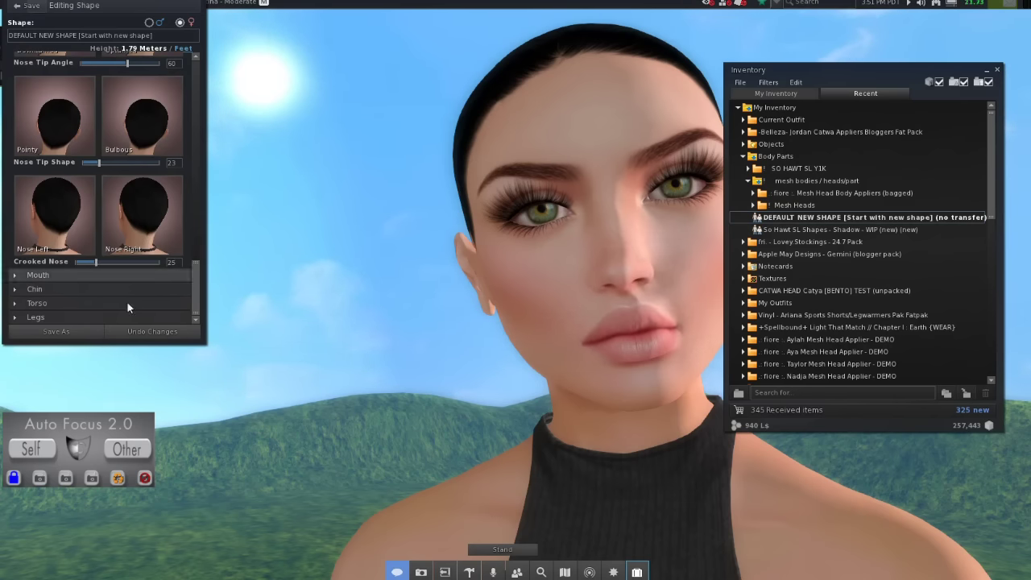
pyautogui.click(154, 331)
# Expand the Mouth settings of the shape, try Lip Width at 0 and 40, and undo the changes.
pyautogui.click(19, 277)
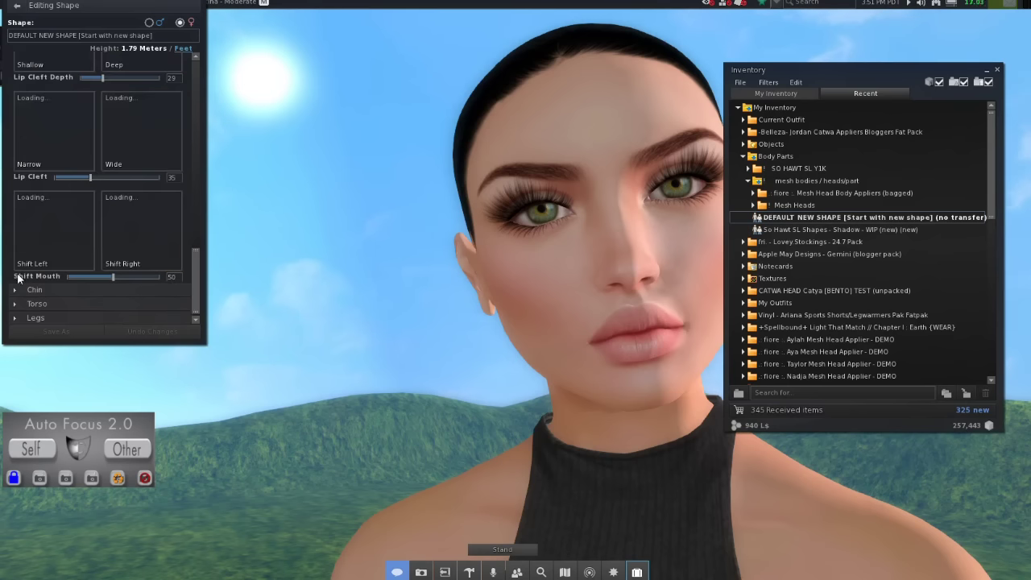
pyautogui.moveTo(196, 274); pyautogui.dragTo(203, 72)
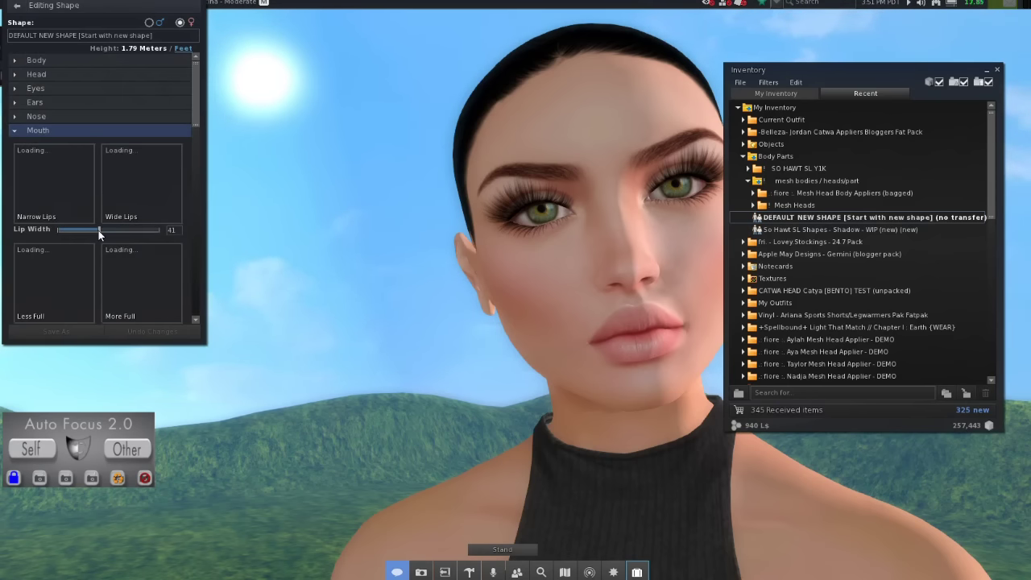
pyautogui.moveTo(96, 229); pyautogui.dragTo(75, 234)
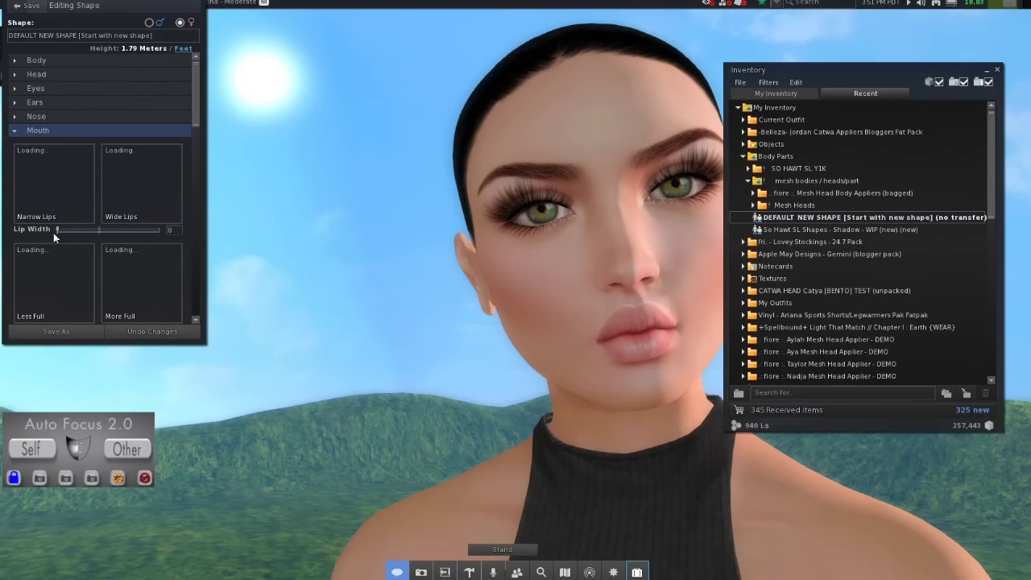
pyautogui.moveTo(43, 234); pyautogui.dragTo(97, 236)
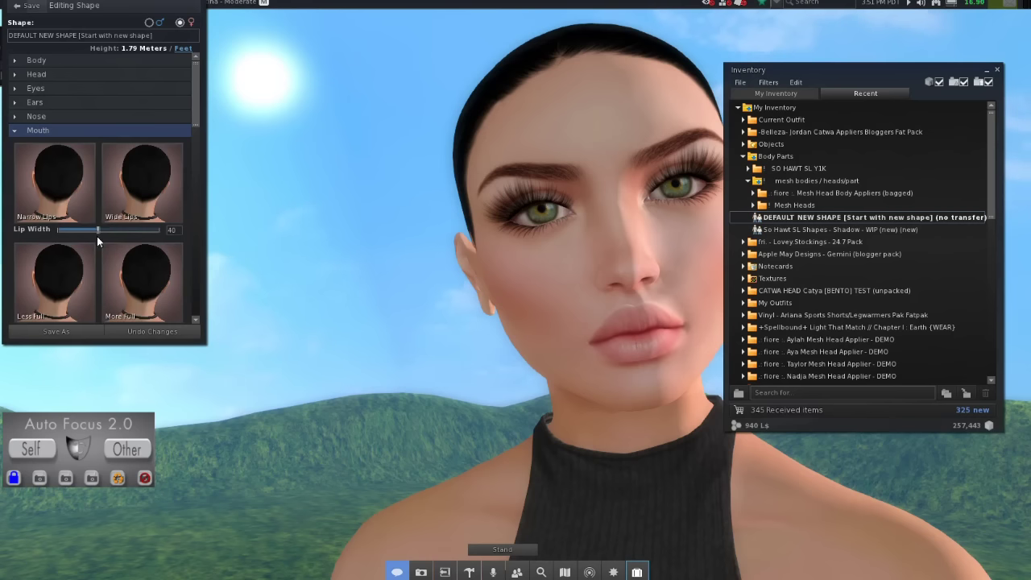
pyautogui.click(158, 332)
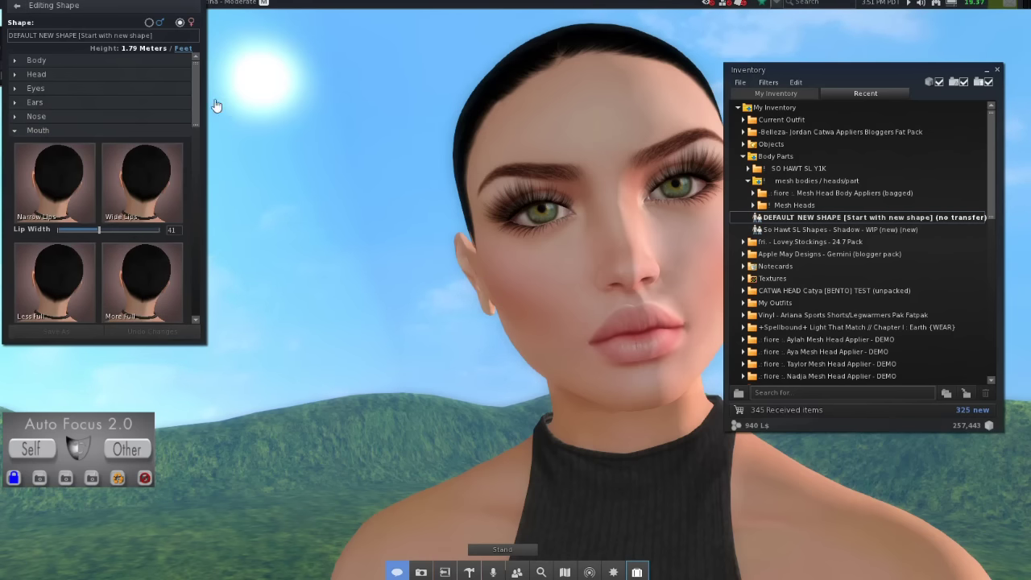
# Try Lip Fullness at 0 and a different Lip Thickness, undoing each change.
pyautogui.moveTo(199, 102); pyautogui.dragTo(200, 147)
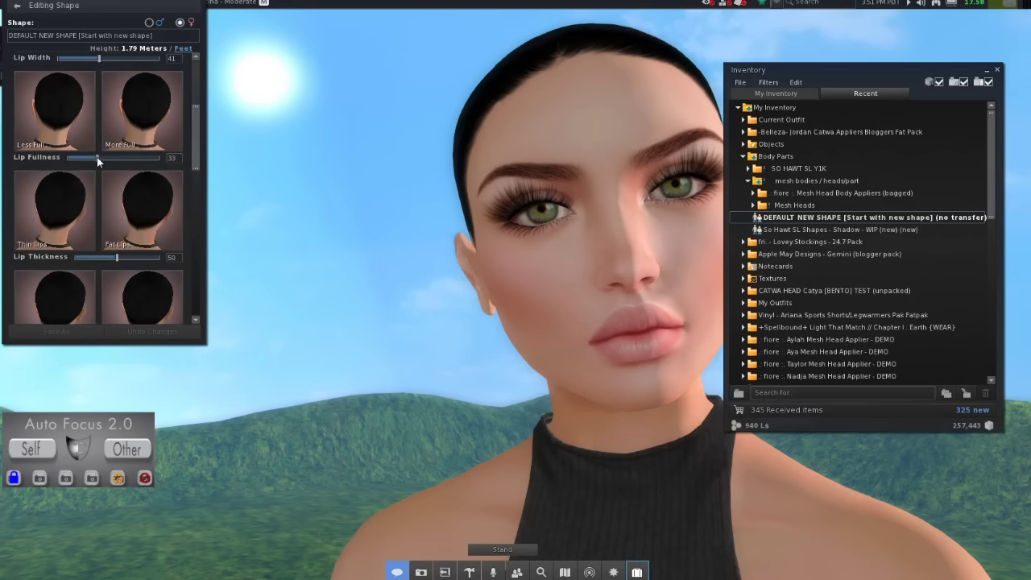
pyautogui.moveTo(97, 157); pyautogui.dragTo(53, 162)
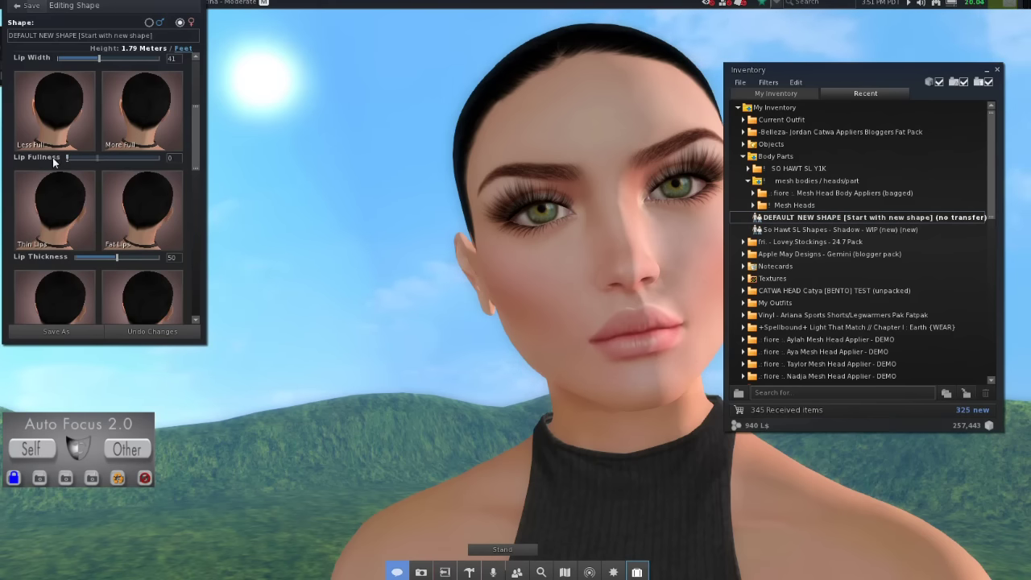
pyautogui.click(162, 330)
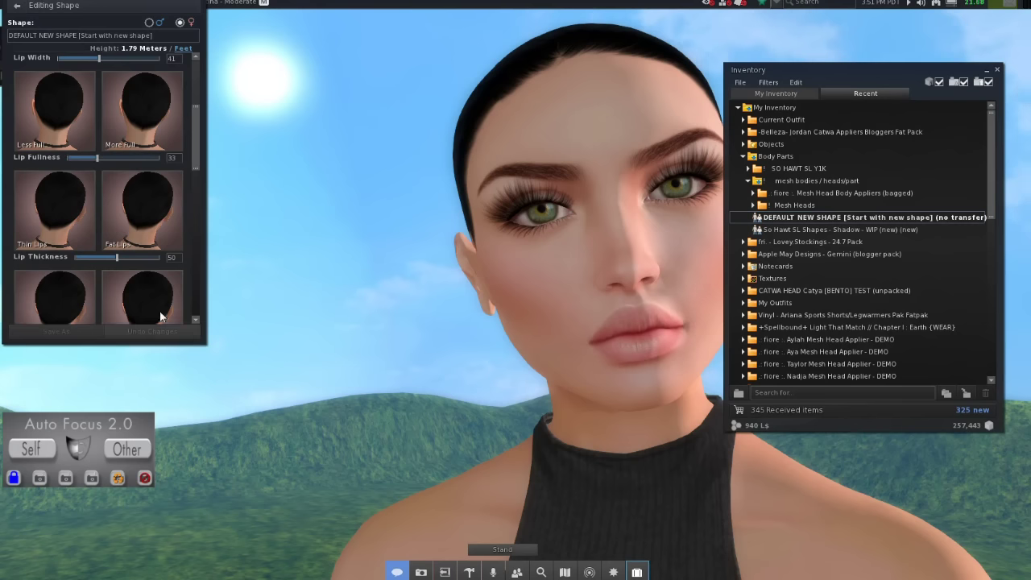
pyautogui.moveTo(122, 256); pyautogui.dragTo(91, 276)
pyautogui.click(152, 331)
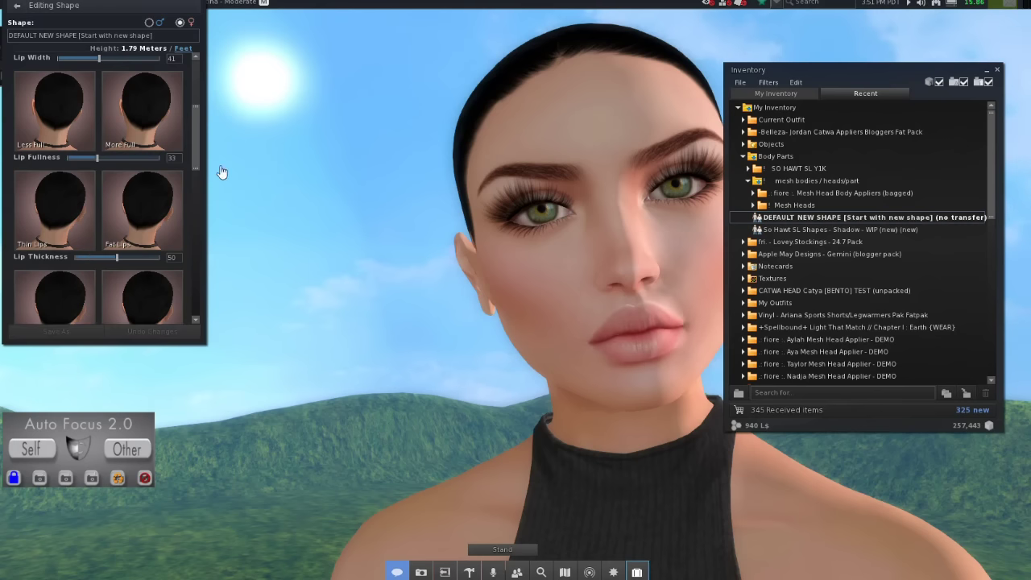
# Try Lip Ratio at 81 and Mouth Position at 0, undoing each change.
pyautogui.moveTo(194, 151); pyautogui.dragTo(194, 216)
pyautogui.moveTo(109, 119); pyautogui.dragTo(134, 122)
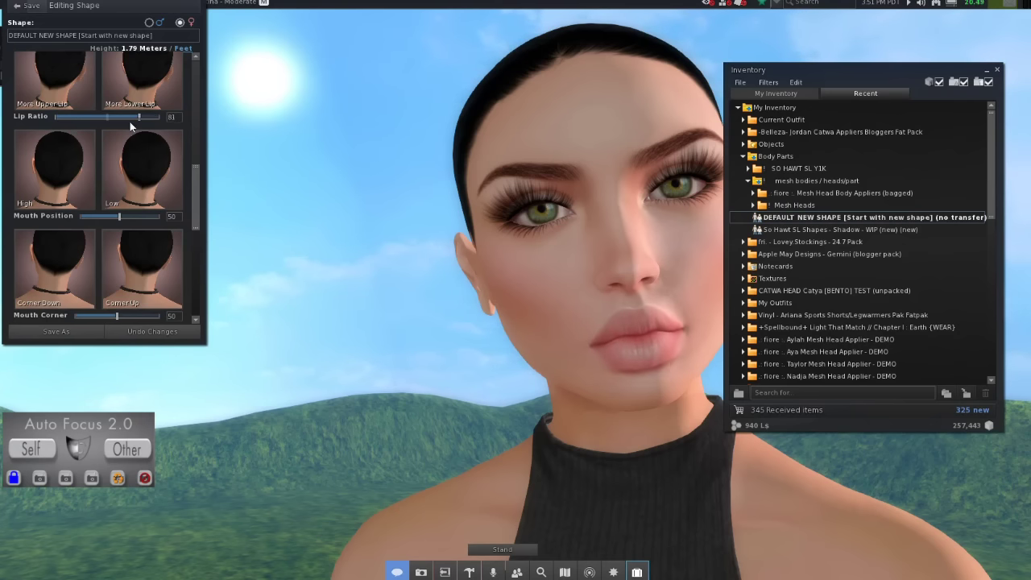
pyautogui.click(166, 331)
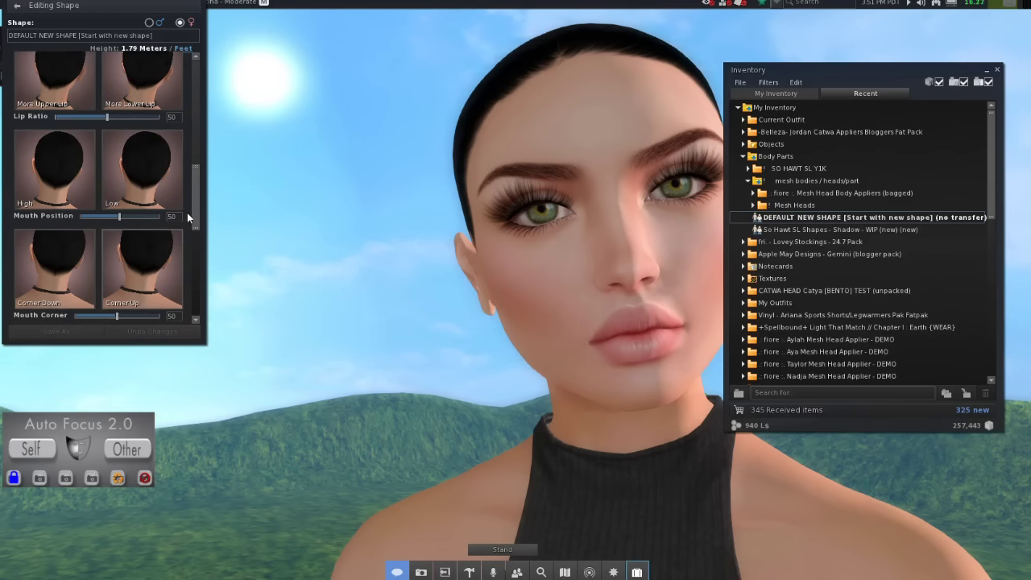
pyautogui.moveTo(118, 215); pyautogui.dragTo(71, 220)
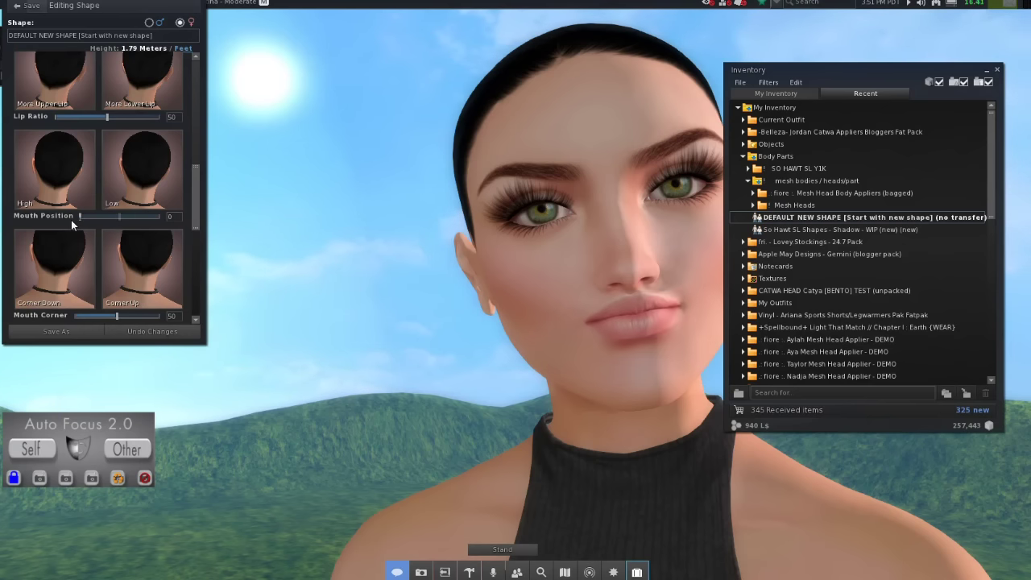
pyautogui.click(170, 335)
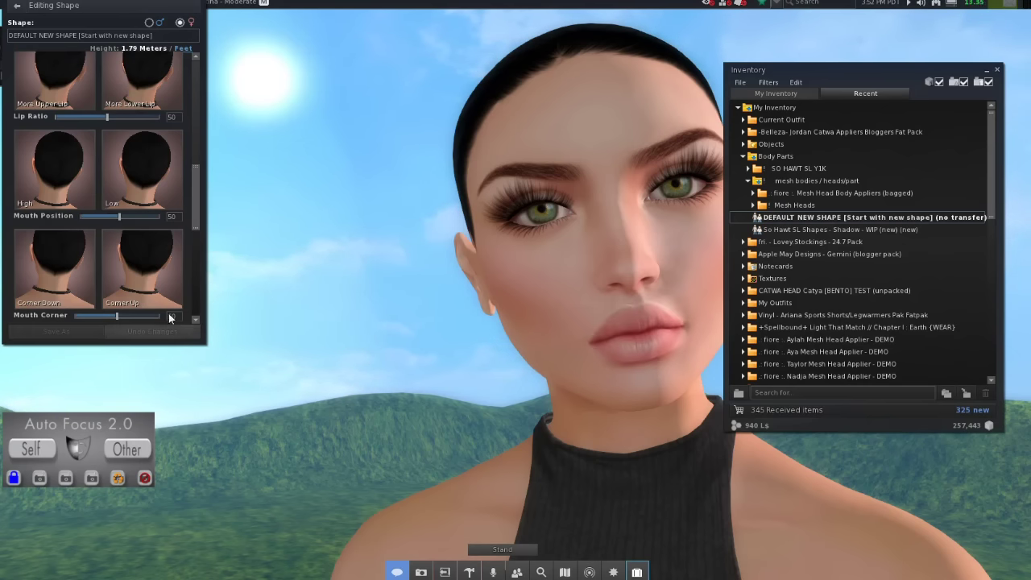
# Try Mouth Corner at 14 and undo the change.
pyautogui.scroll(-3, 194, 199)
pyautogui.moveTo(118, 211); pyautogui.dragTo(86, 223)
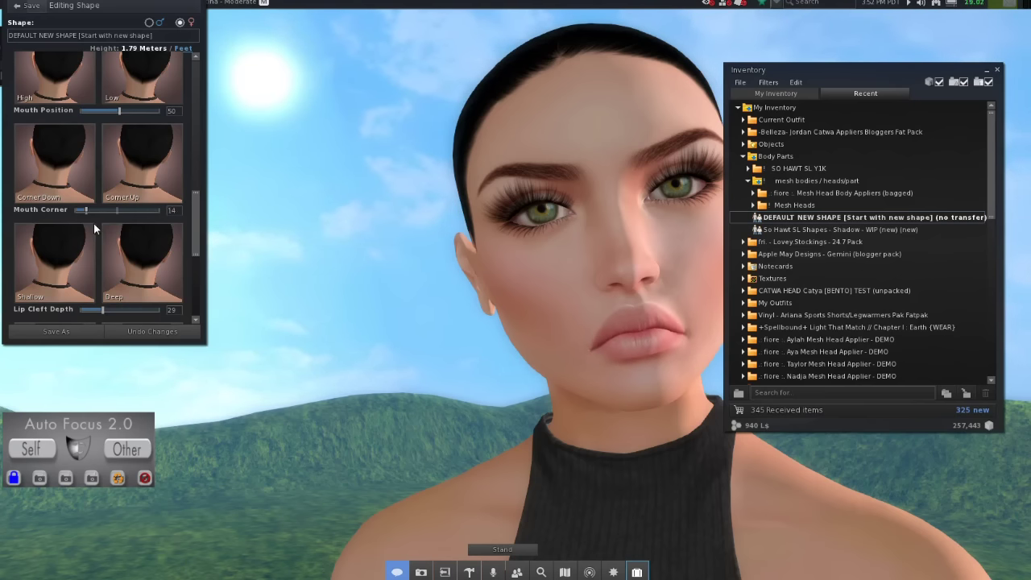
pyautogui.click(171, 330)
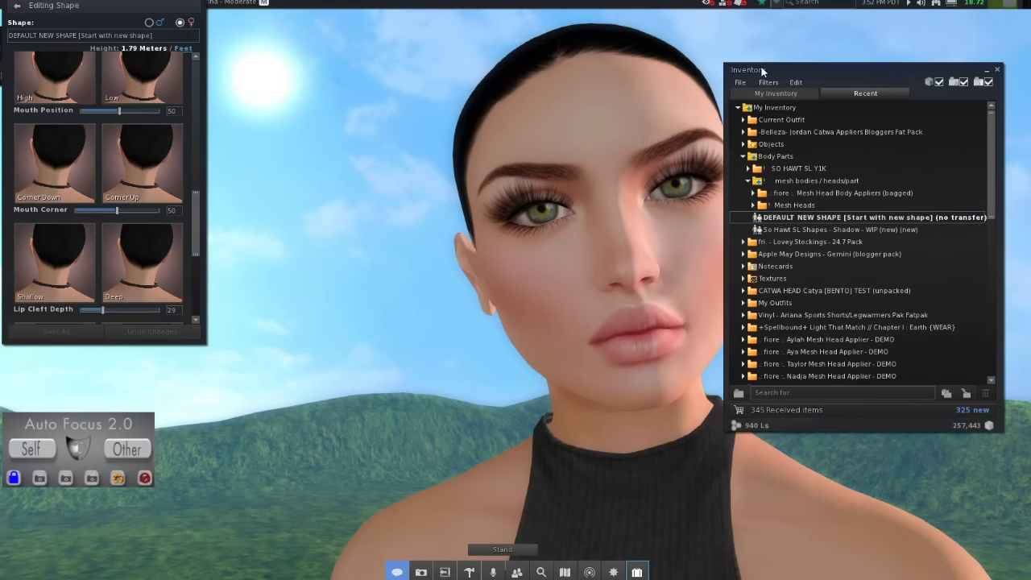
# Move the Inventory window away from the face, try Lip Cleft Depth at 81 and 19, and undo the changes.
pyautogui.moveTo(841, 70); pyautogui.dragTo(947, 57)
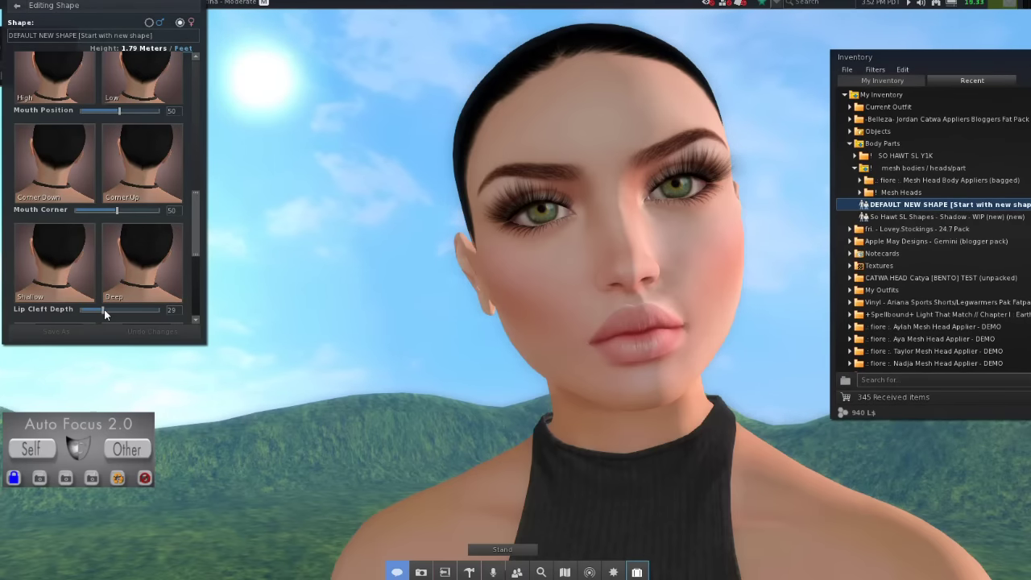
pyautogui.click(159, 318)
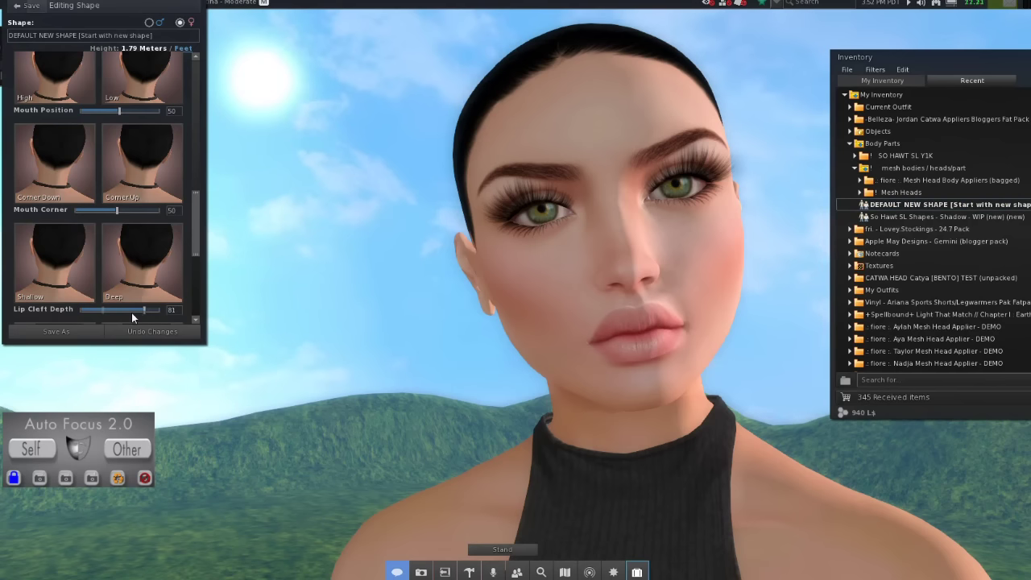
pyautogui.moveTo(136, 319); pyautogui.dragTo(94, 316)
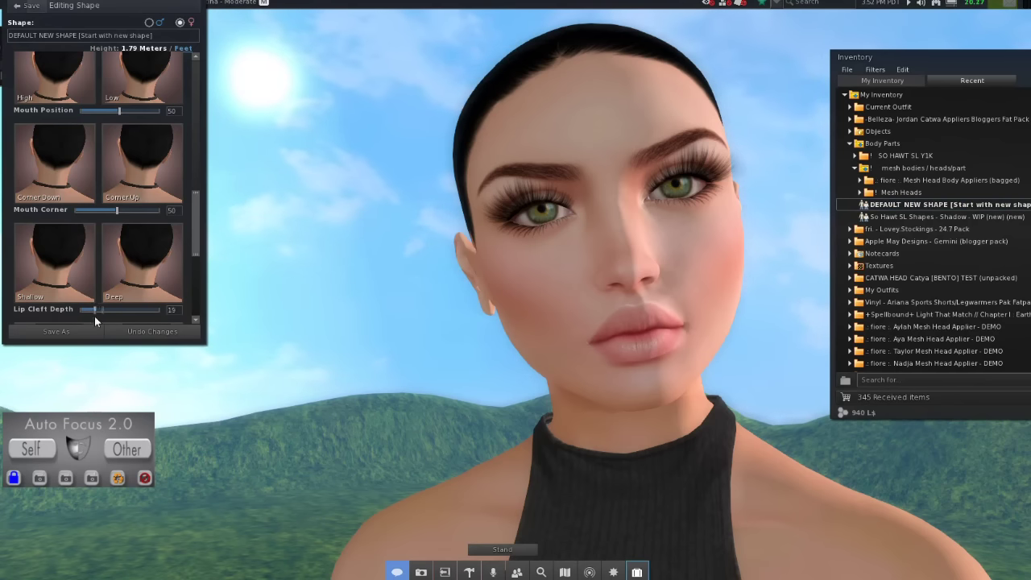
pyautogui.click(148, 331)
# Try a wider Lip Cleft in the Mouth settings and undo the change.
pyautogui.moveTo(199, 231); pyautogui.dragTo(190, 277)
pyautogui.moveTo(89, 176); pyautogui.dragTo(188, 188)
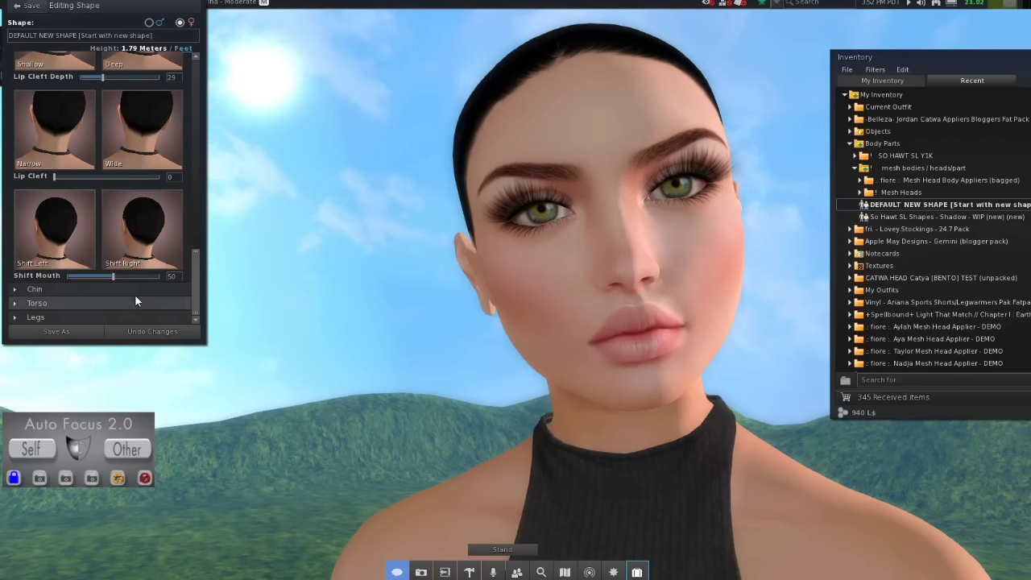
pyautogui.click(161, 332)
# Expand the Chin settings, try adjusting Chin Angle and setting Jaw Shape to 0, and undo the changes.
pyautogui.click(73, 290)
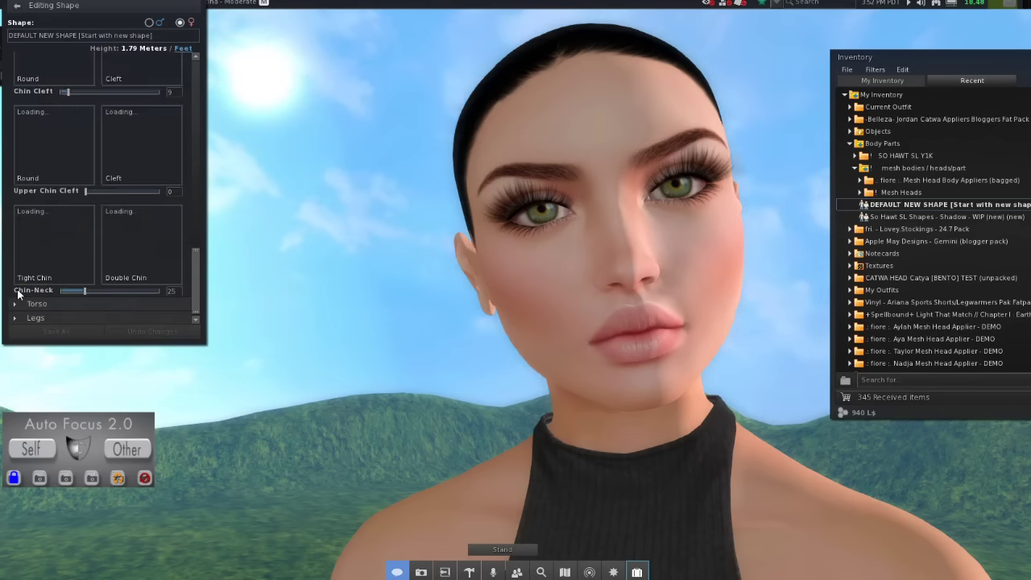
pyautogui.moveTo(197, 270); pyautogui.dragTo(202, 70)
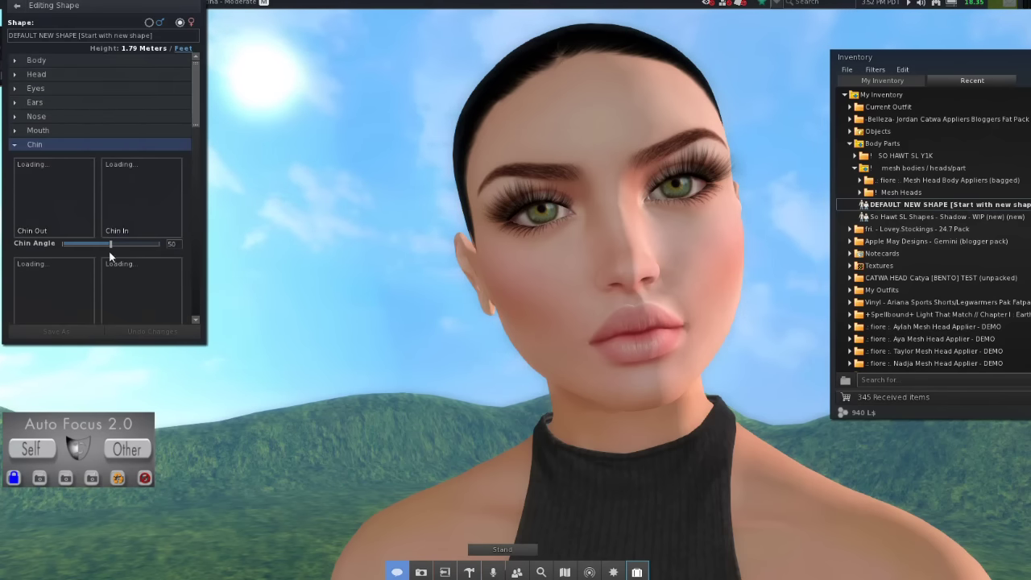
pyautogui.moveTo(113, 241)
pyautogui.mouseDown()
pyautogui.moveTo(140, 245)
pyautogui.moveTo(86, 246)
pyautogui.moveTo(110, 248)
pyautogui.mouseUp()
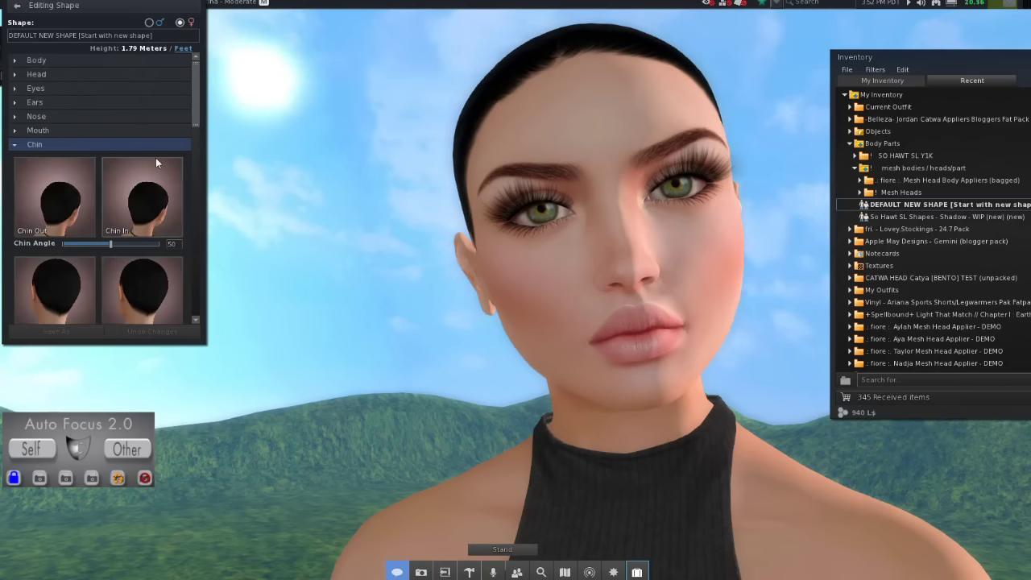
pyautogui.moveTo(194, 106); pyautogui.dragTo(201, 152)
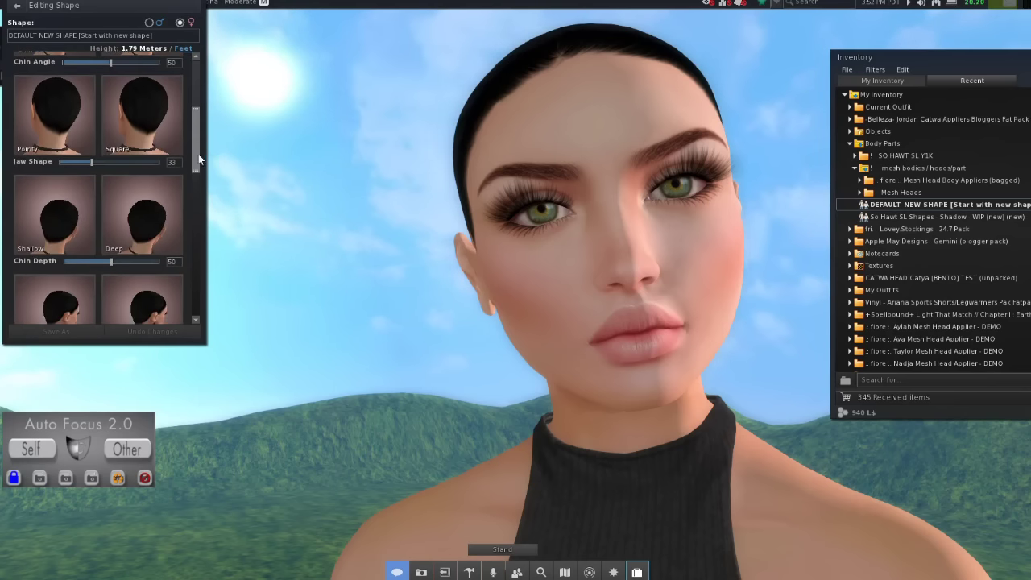
pyautogui.moveTo(92, 164); pyautogui.dragTo(36, 178)
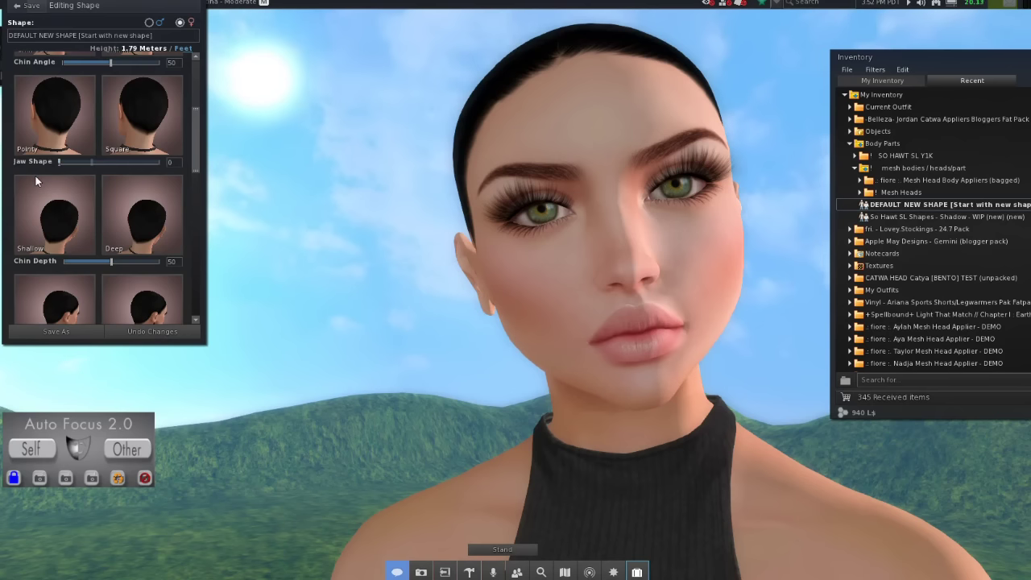
pyautogui.click(147, 331)
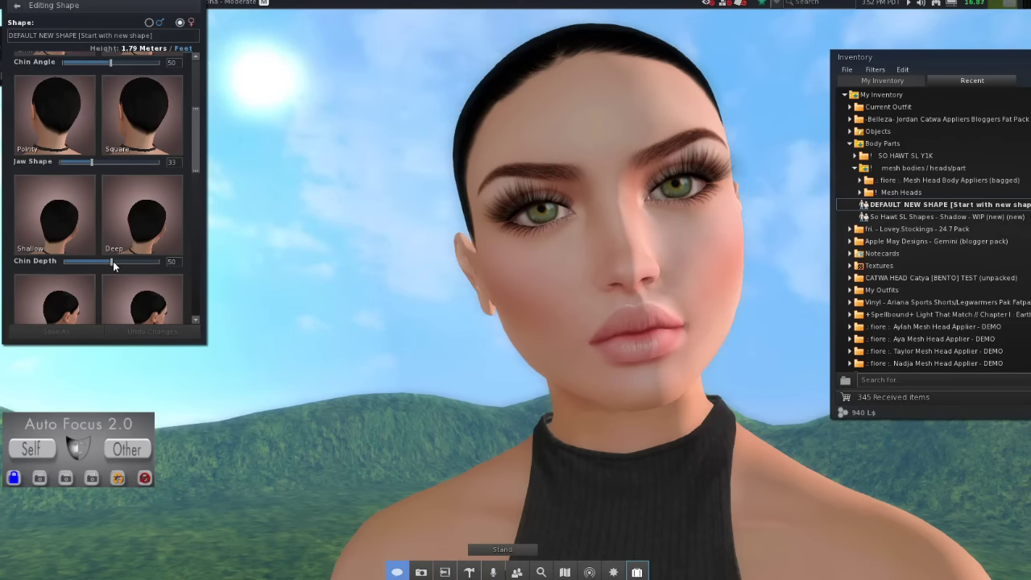
# Try Chin Depth at 0 and Jaw Angle at 100, undoing the changes to each.
pyautogui.moveTo(110, 261); pyautogui.dragTo(44, 277)
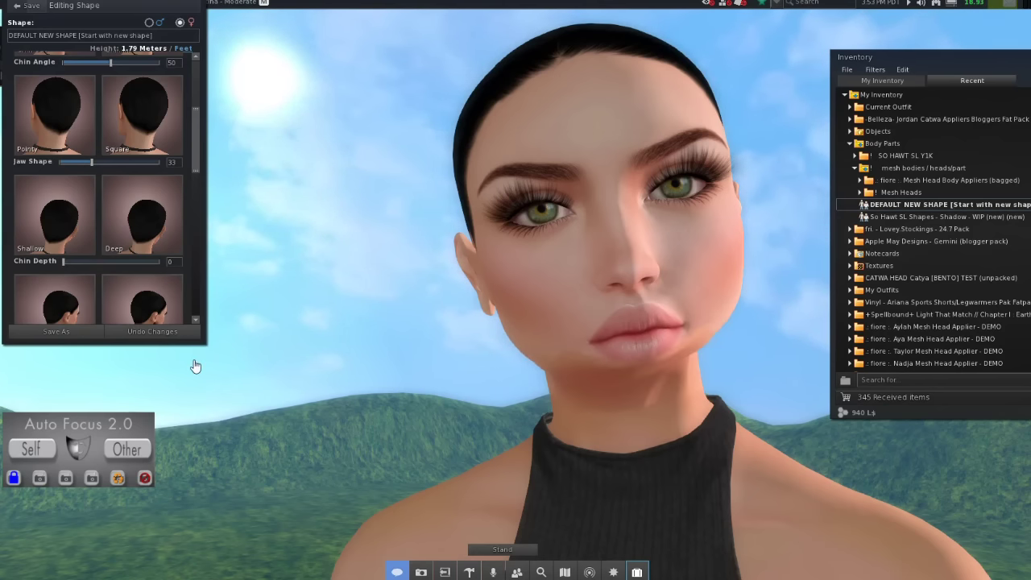
pyautogui.click(152, 331)
pyautogui.moveTo(193, 156); pyautogui.dragTo(200, 196)
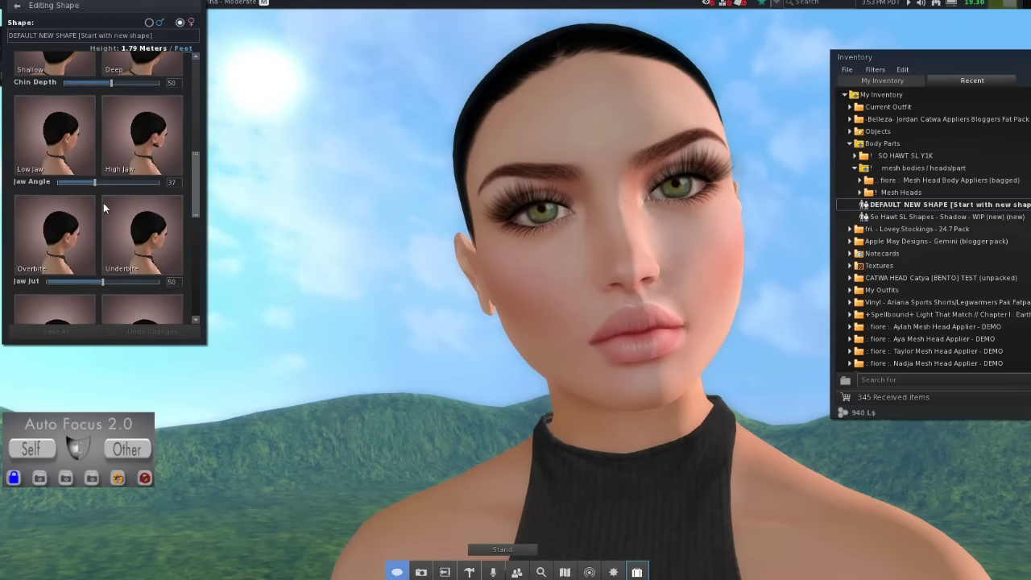
pyautogui.moveTo(98, 185); pyautogui.dragTo(163, 197)
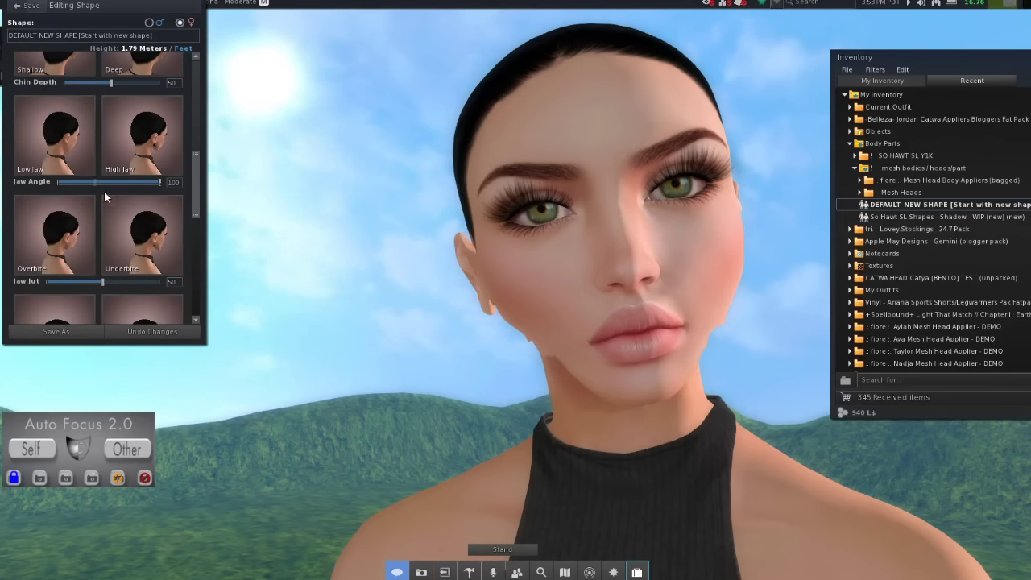
pyautogui.moveTo(66, 193); pyautogui.dragTo(121, 196)
pyautogui.click(137, 331)
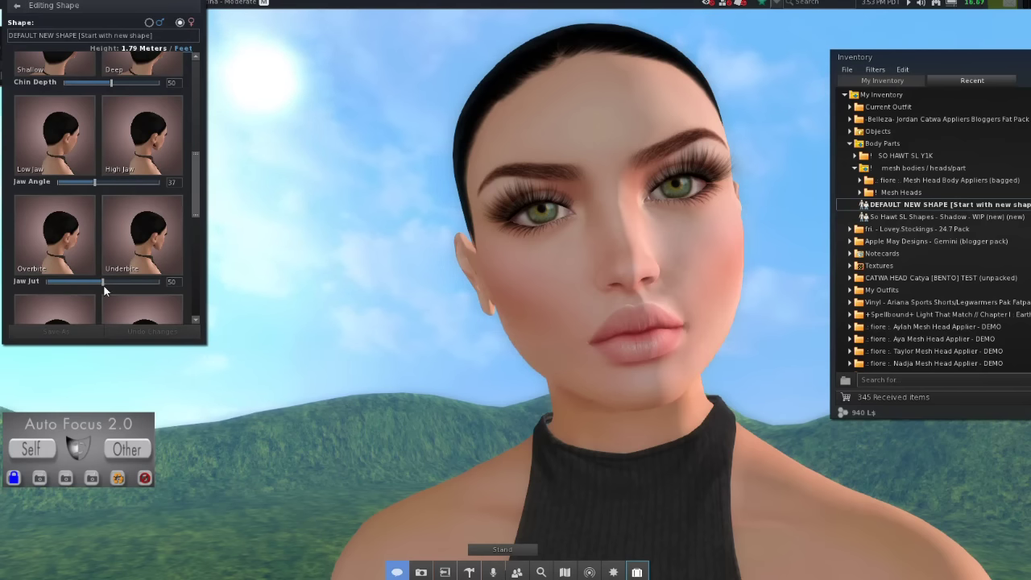
# Try Jaw Jut at 40 and Jowls at 45 and 71, undoing the changes to each.
pyautogui.moveTo(103, 282)
pyautogui.mouseDown()
pyautogui.moveTo(146, 287)
pyautogui.moveTo(63, 293)
pyautogui.moveTo(91, 295)
pyautogui.mouseUp()
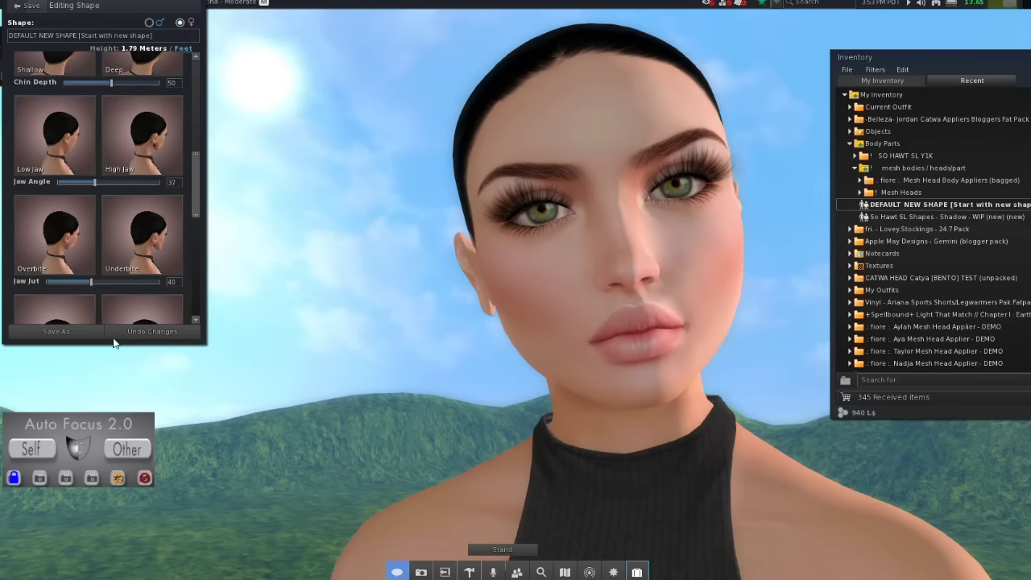
pyautogui.click(169, 337)
pyautogui.moveTo(199, 199); pyautogui.dragTo(202, 264)
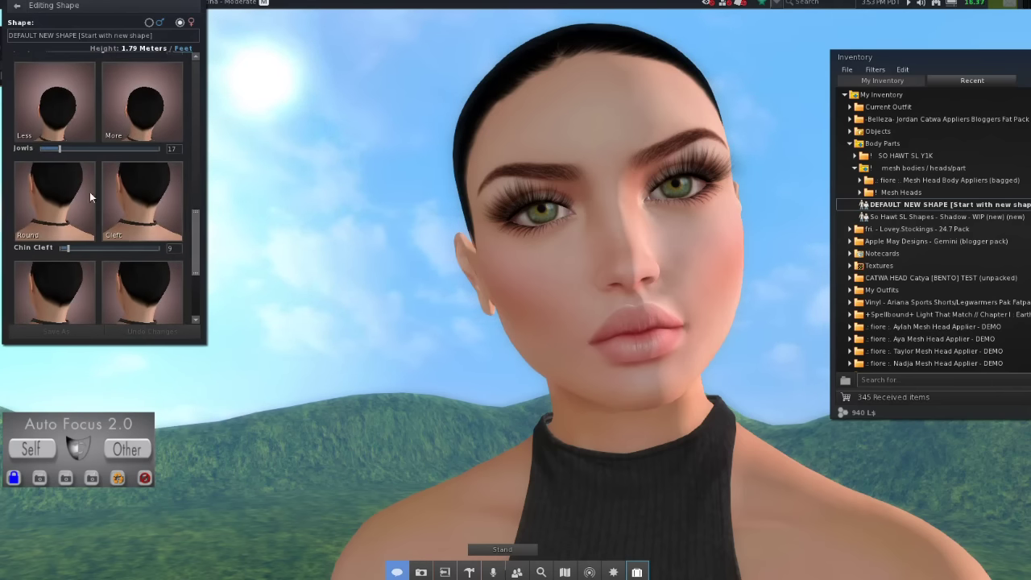
pyautogui.click(58, 150)
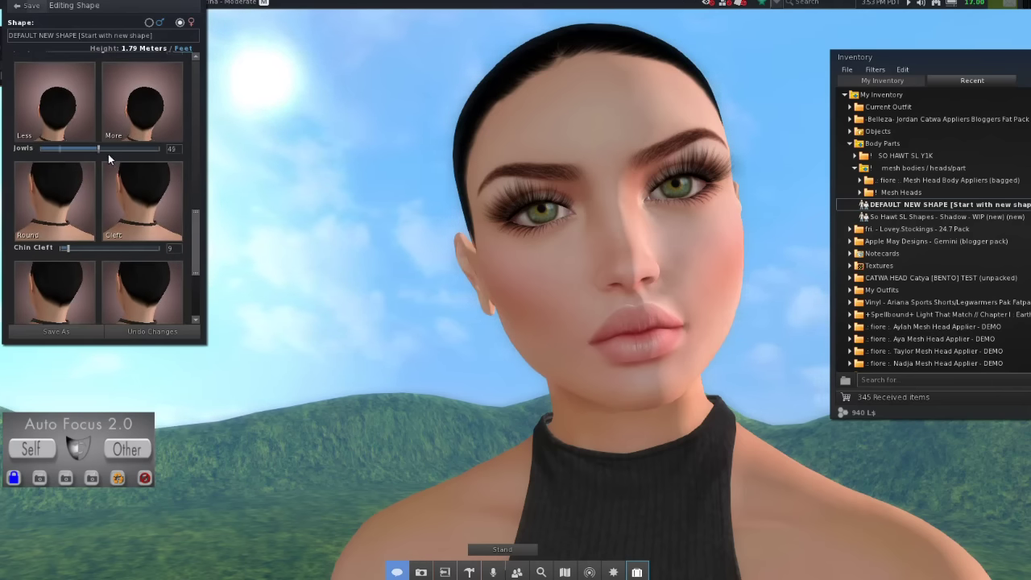
pyautogui.moveTo(156, 166); pyautogui.dragTo(79, 172)
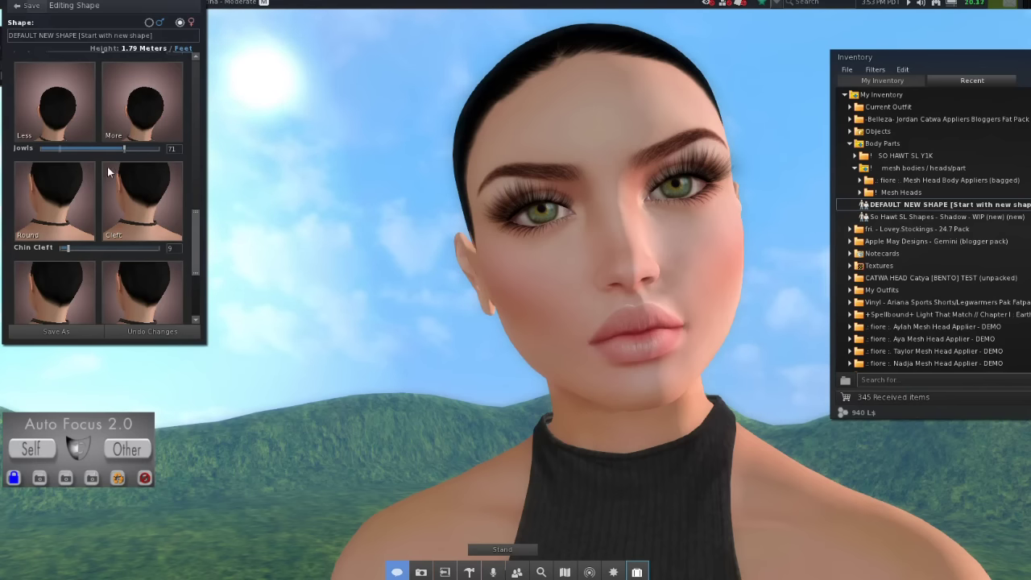
pyautogui.click(146, 332)
# Try a stronger Chin Cleft and undo it, and try Upper Chin Cleft at 55 before returning it to 0.
pyautogui.moveTo(68, 249); pyautogui.dragTo(101, 250)
pyautogui.click(127, 327)
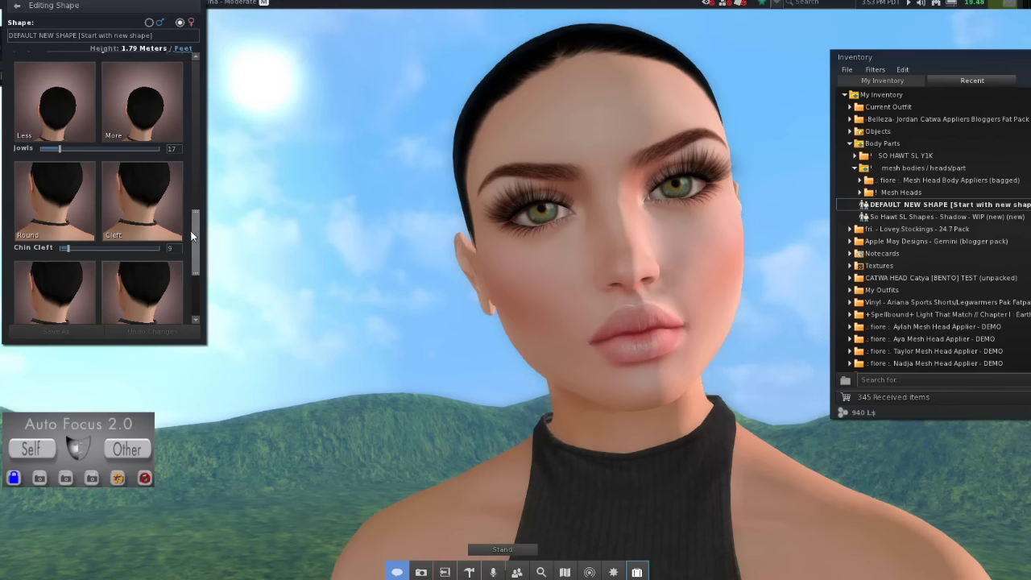
pyautogui.moveTo(199, 229); pyautogui.dragTo(197, 289)
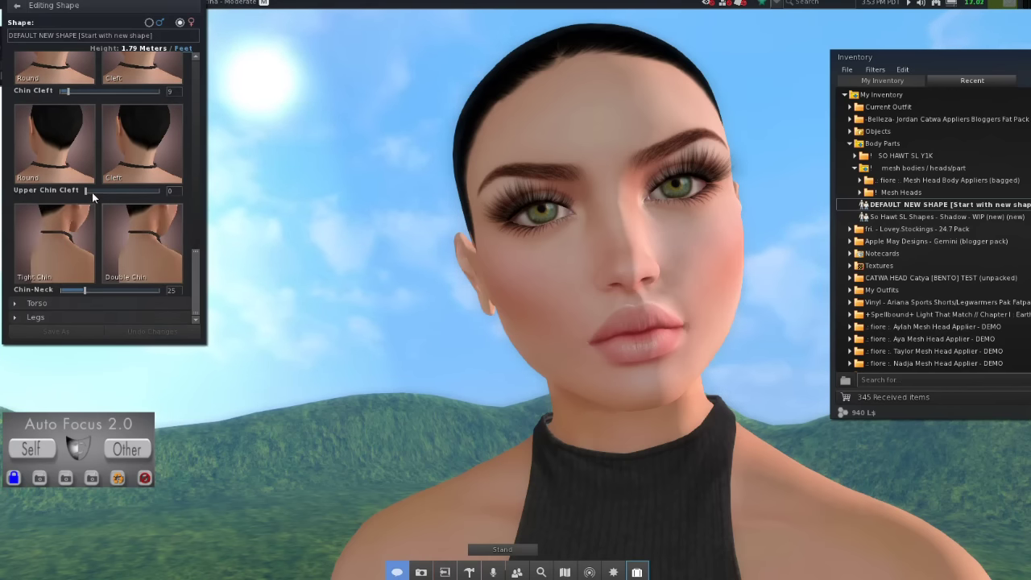
pyautogui.moveTo(86, 190); pyautogui.dragTo(128, 211)
pyautogui.moveTo(643, 305); pyautogui.dragTo(503, 283)
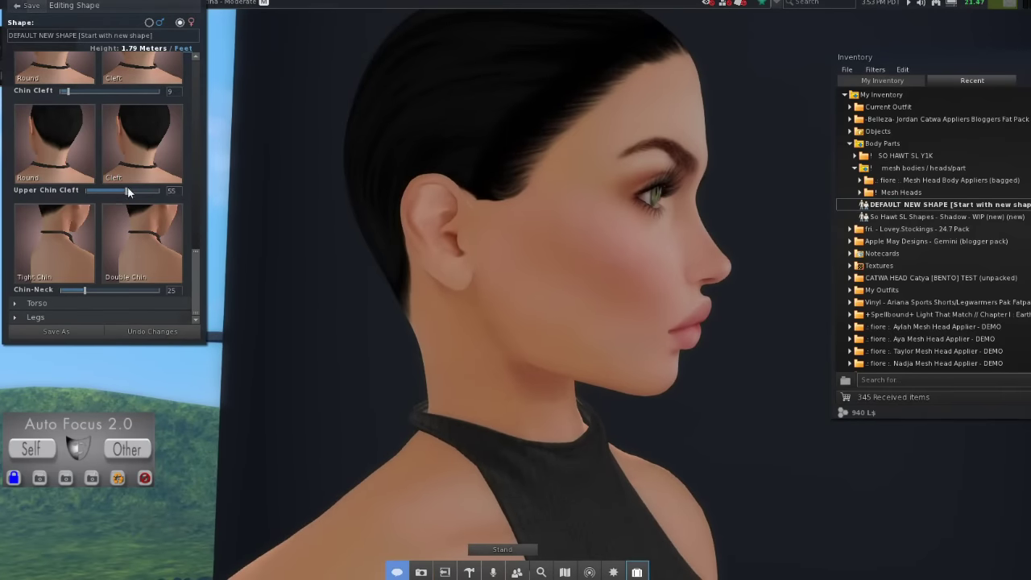
pyautogui.moveTo(127, 191); pyautogui.dragTo(1, 202)
# Try Chin-Neck at 45 and 37 and undo the changes.
pyautogui.moveTo(94, 292)
pyautogui.mouseDown()
pyautogui.moveTo(119, 292)
pyautogui.moveTo(107, 293)
pyautogui.mouseUp()
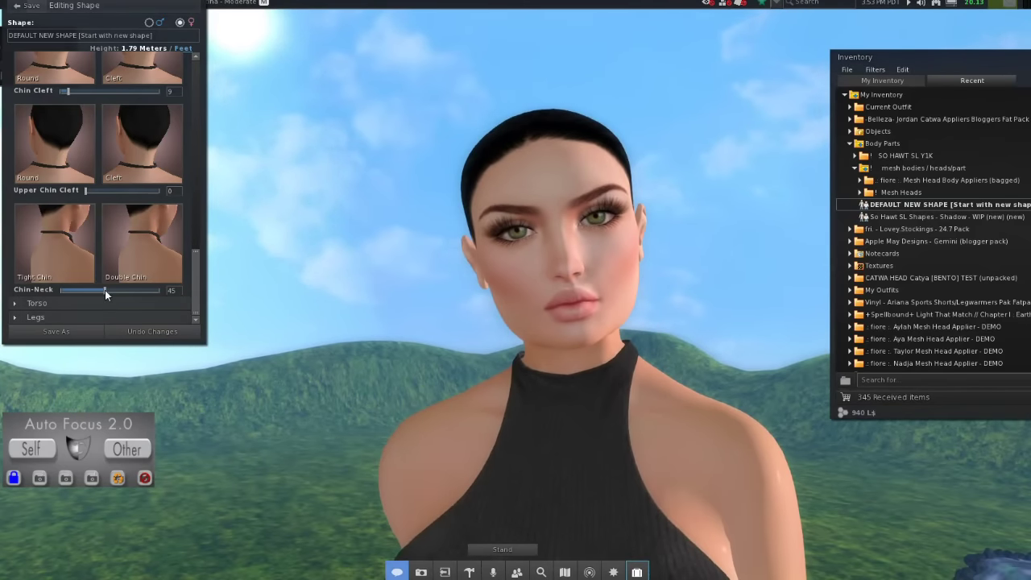
pyautogui.moveTo(105, 290)
pyautogui.mouseDown()
pyautogui.moveTo(119, 290)
pyautogui.moveTo(97, 290)
pyautogui.mouseUp()
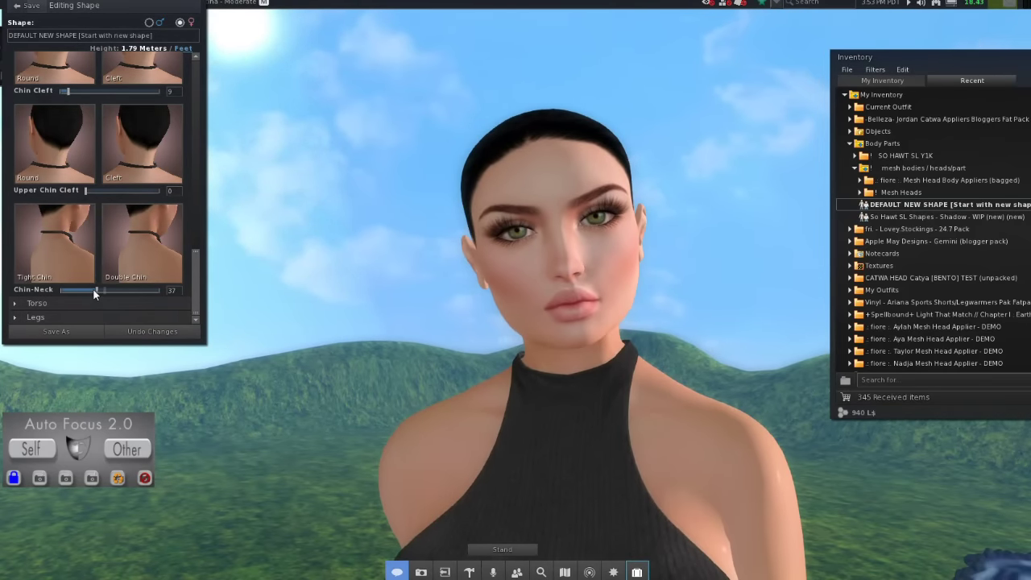
pyautogui.click(147, 331)
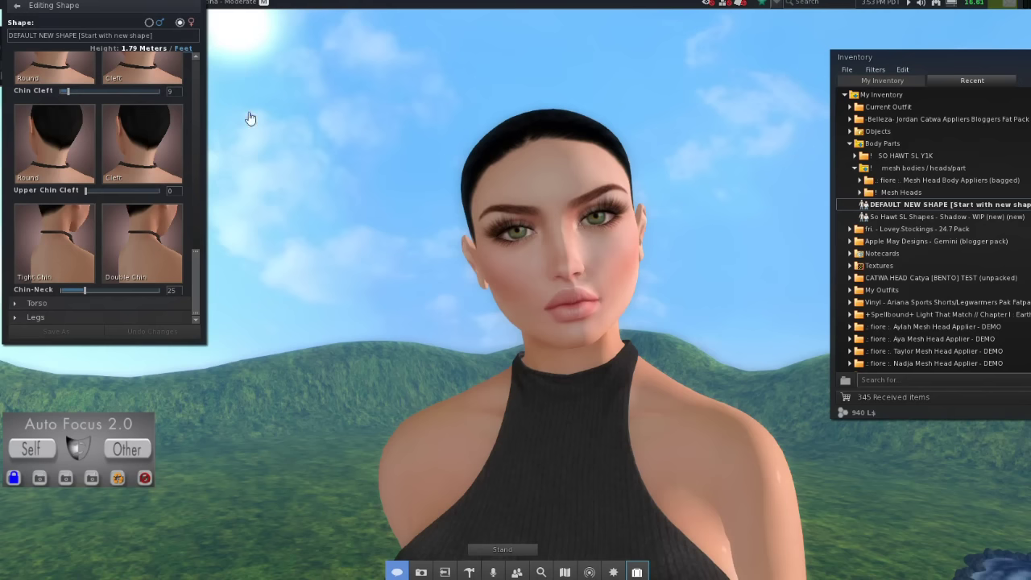
# Bring the Appearance window fully into view and close it to finish editing the shape.
pyautogui.moveTo(146, 0); pyautogui.dragTo(157, 37)
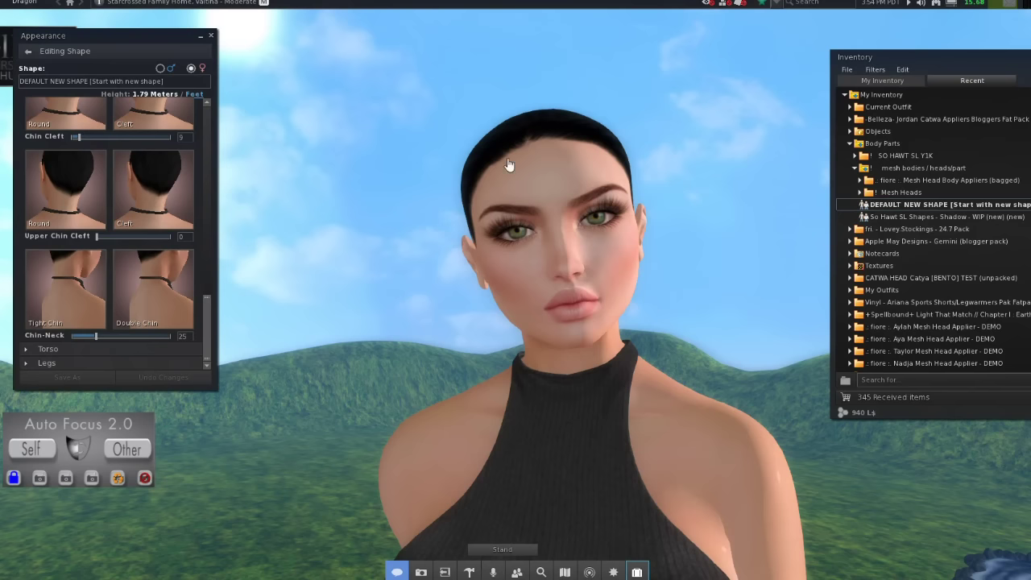
pyautogui.click(211, 35)
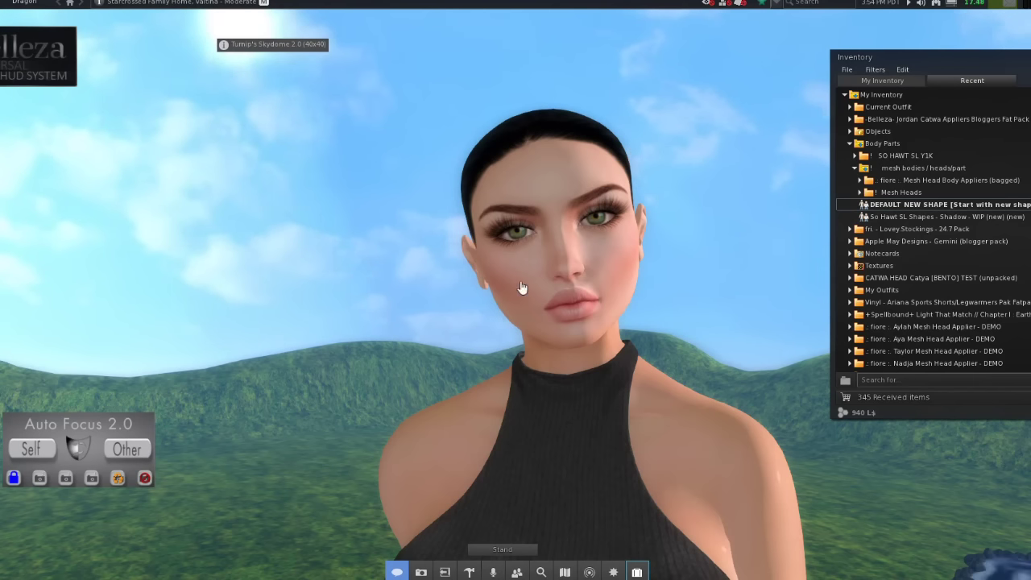
pyautogui.moveTo(624, 379); pyautogui.dragTo(520, 285)
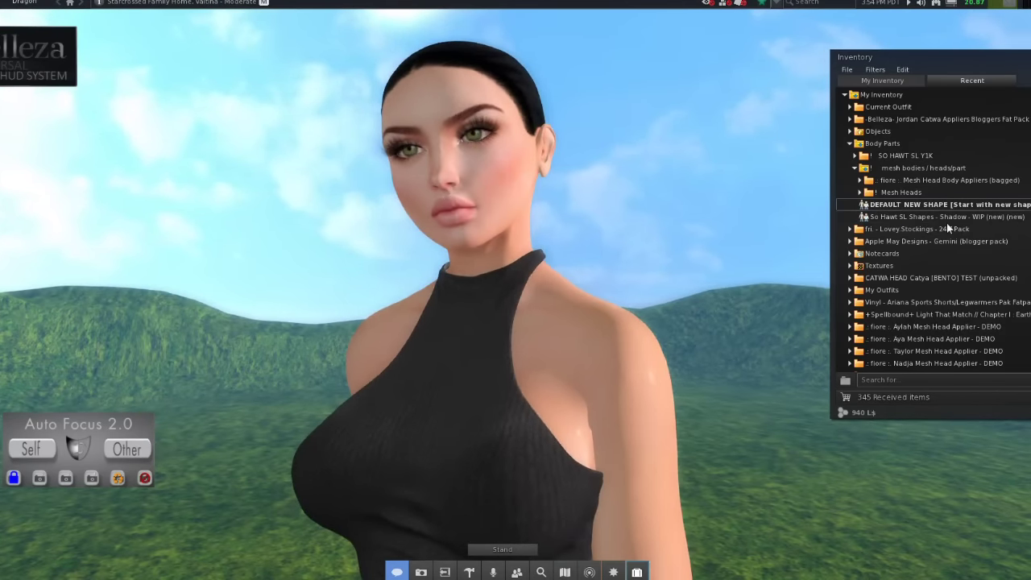
# Collapse the mesh bodies / heads/part and Body Parts folders in the inventory and close the Inventory window.
pyautogui.click(964, 85)
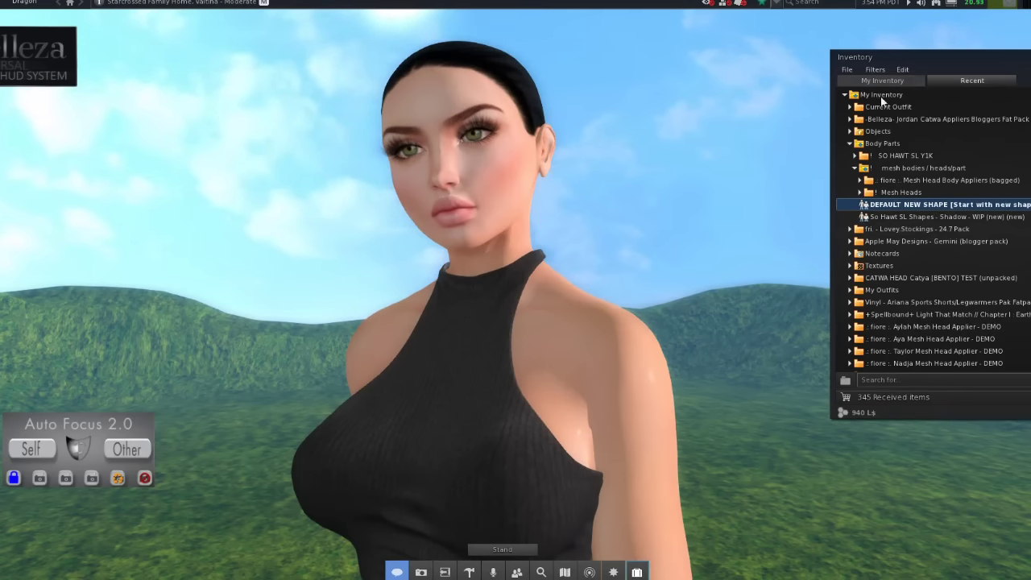
pyautogui.click(855, 168)
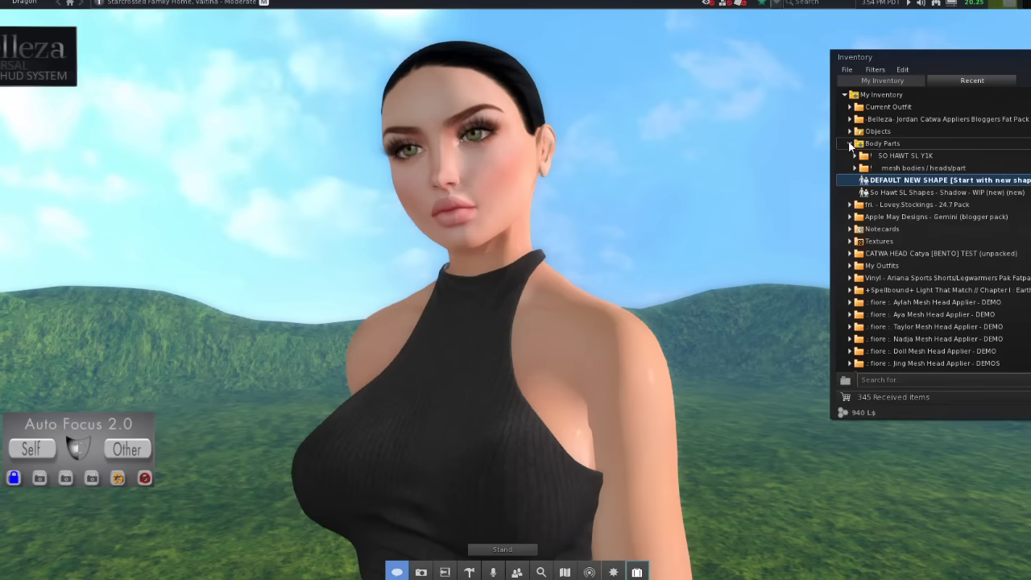
pyautogui.click(850, 144)
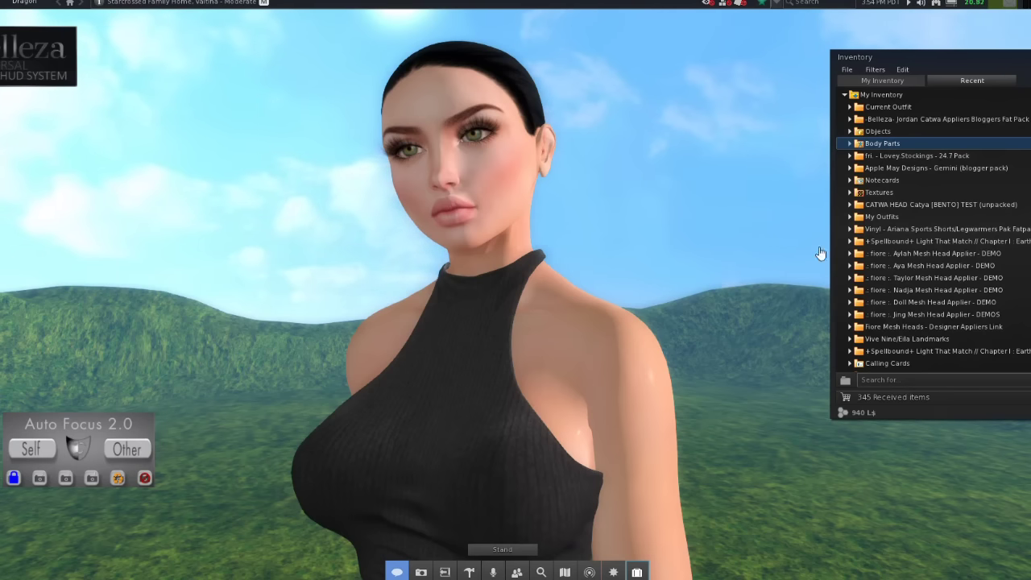
pyautogui.moveTo(524, 287)
pyautogui.mouseDown()
pyautogui.moveTo(503, 279)
pyautogui.moveTo(517, 284)
pyautogui.mouseUp()
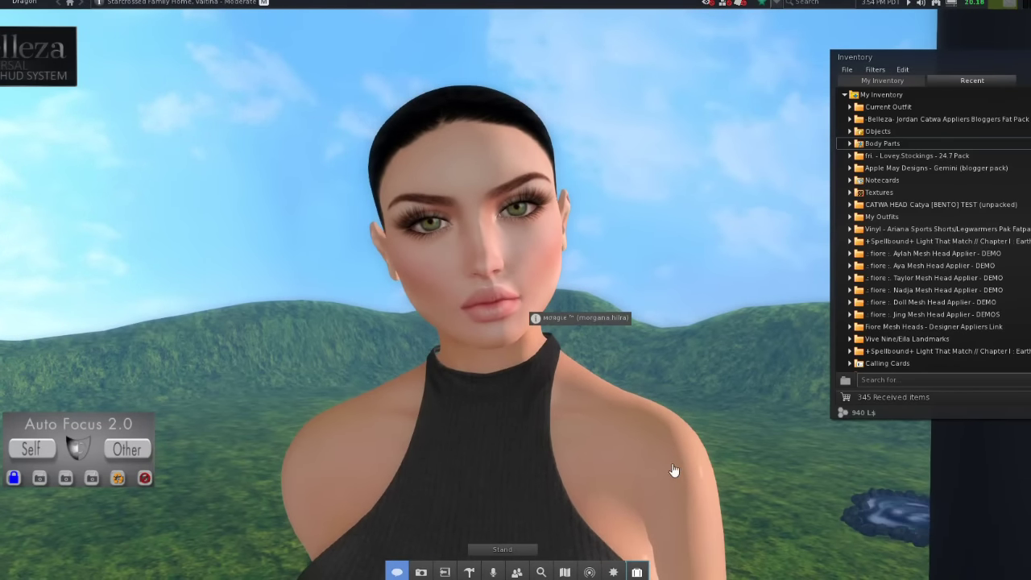
pyautogui.hotkey('ctrl', 'i')
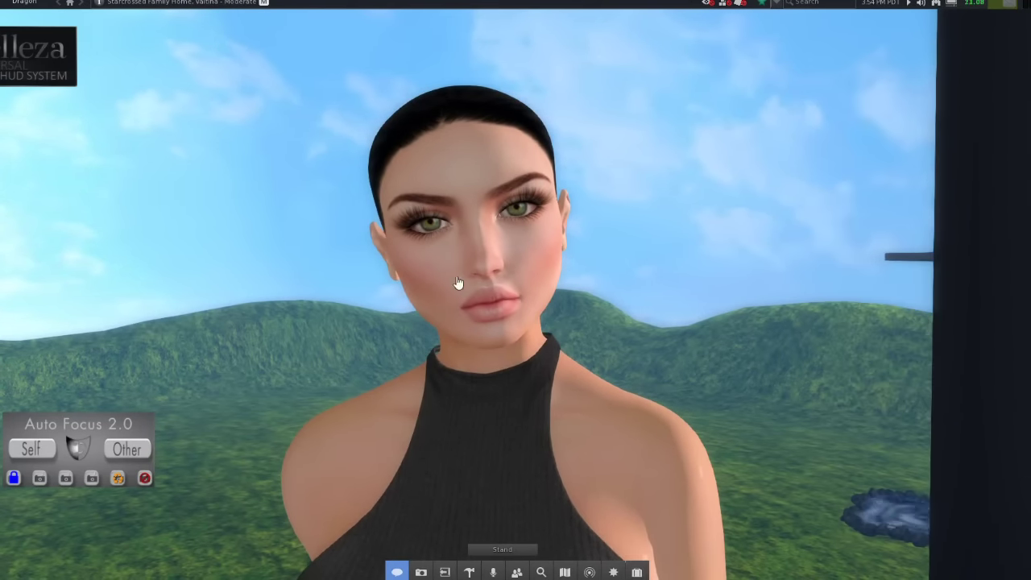
# Detach the Belleza HUD from the avatar.
pyautogui.rightClick(47, 60)
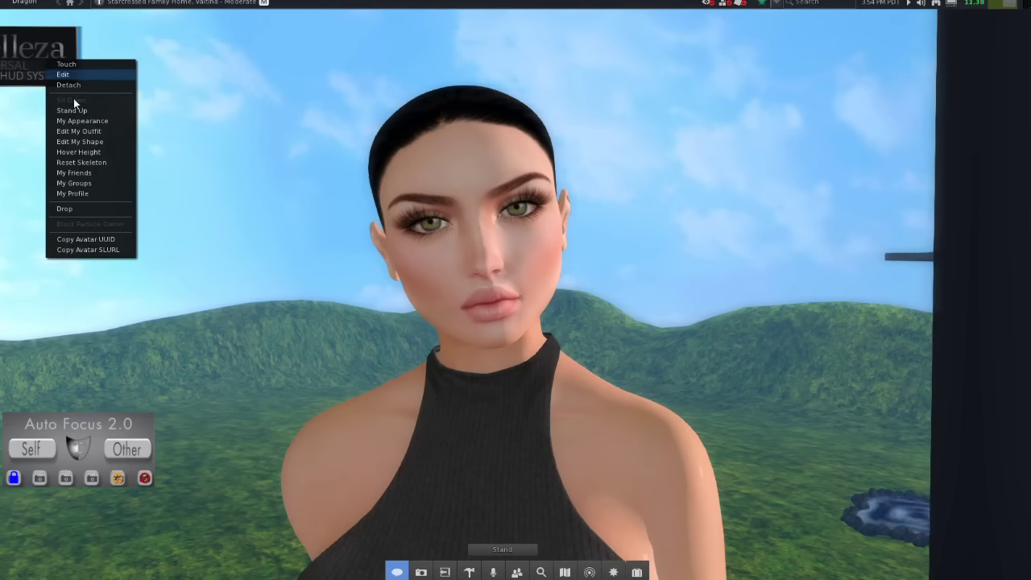
pyautogui.click(71, 86)
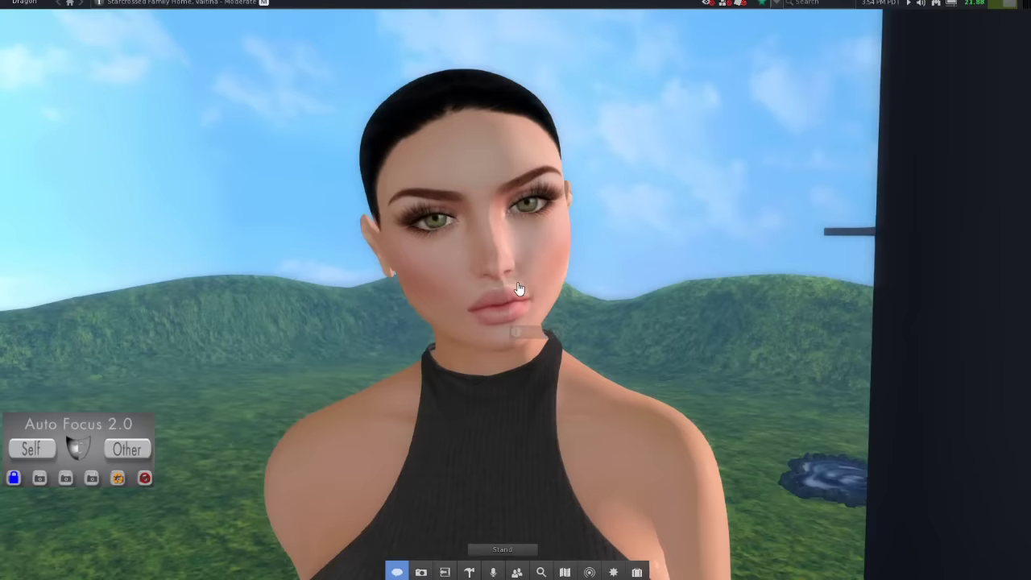
pyautogui.moveTo(519, 288); pyautogui.dragTo(521, 292)
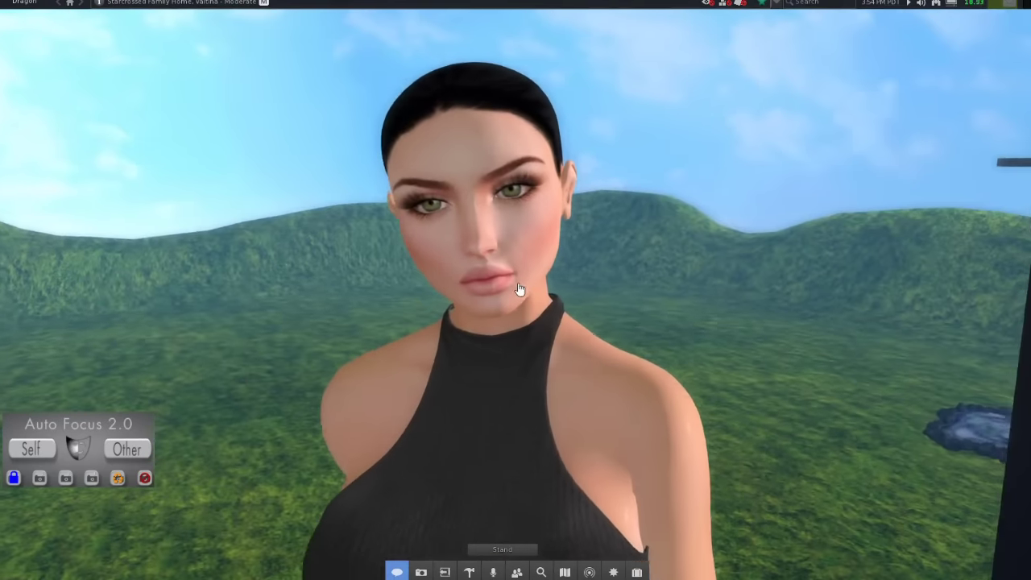